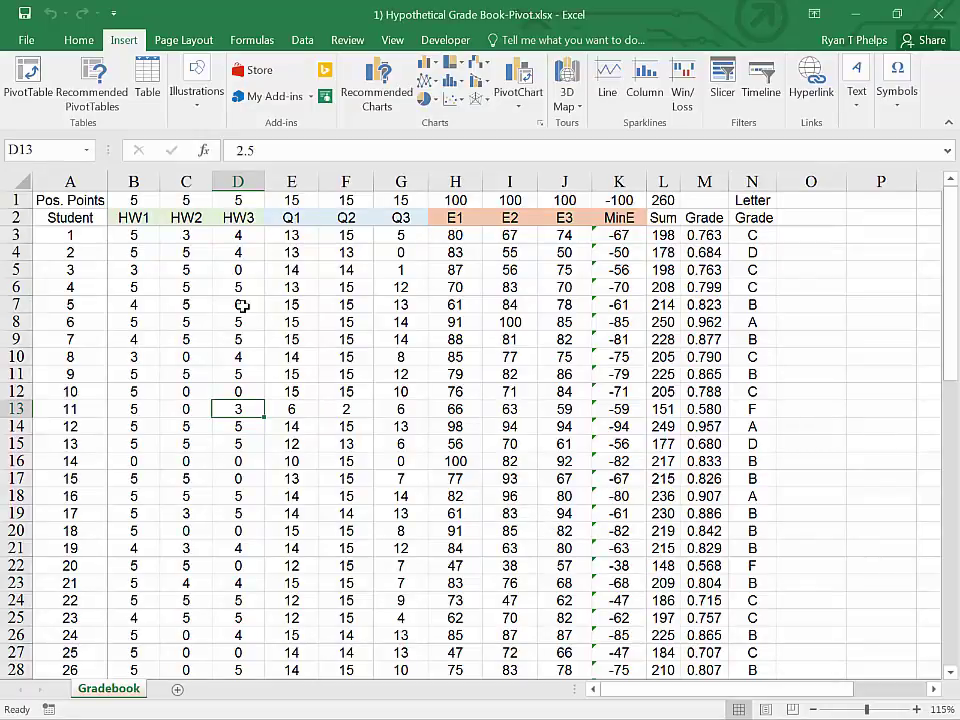
Step: Build a pivot table on new Sheet2 counting Grade per letter: A 6, B 28, C 18, D 8, F 4
left_click(30, 78)
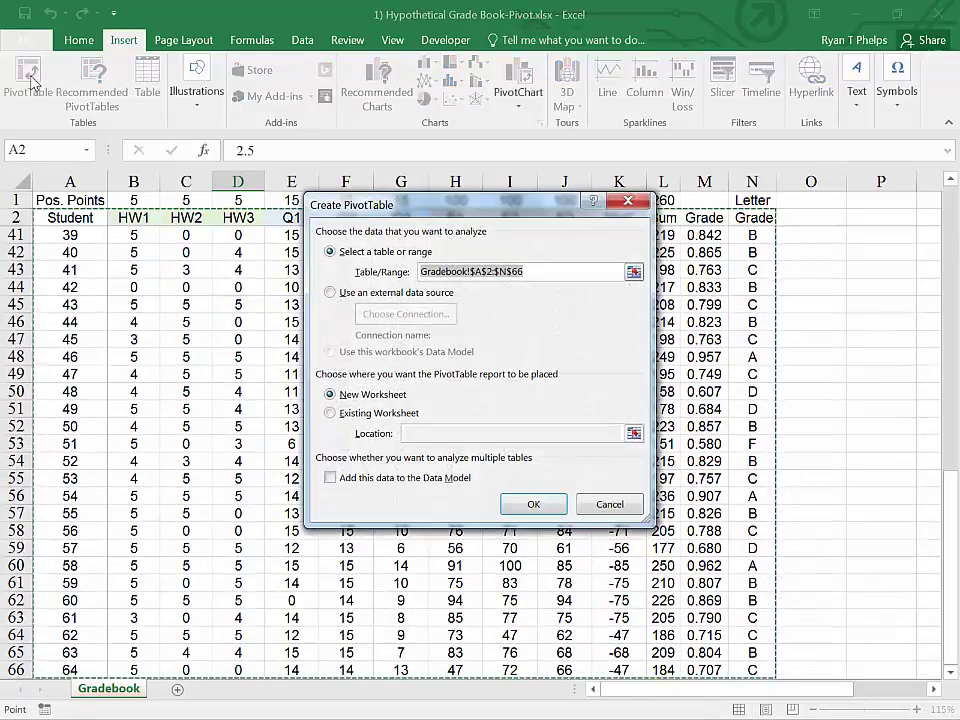
left_click(525, 506)
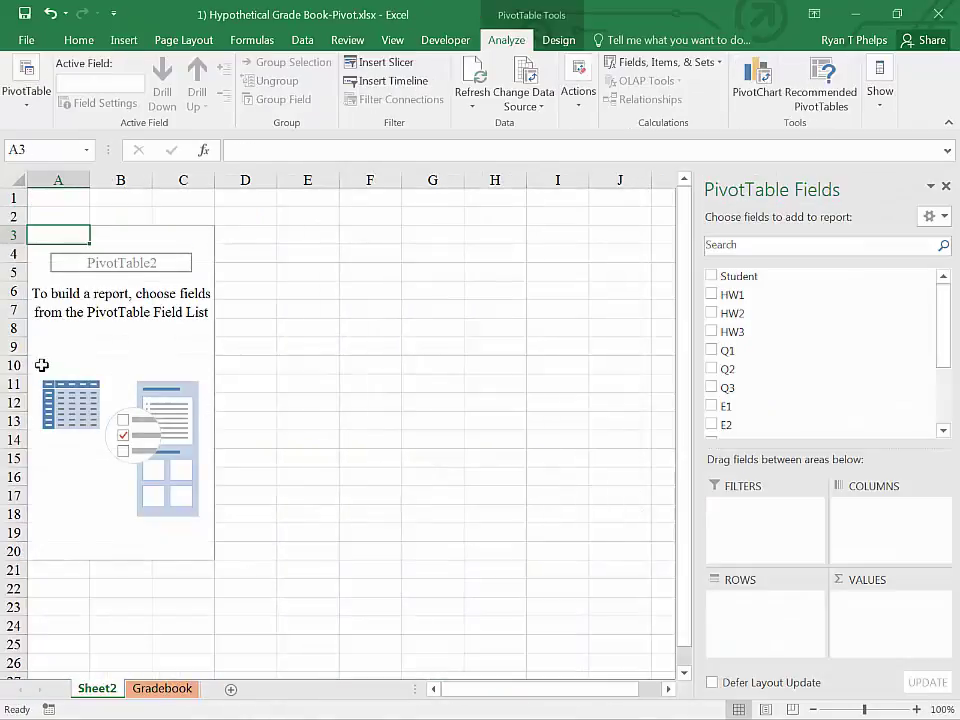
left_click(86, 346)
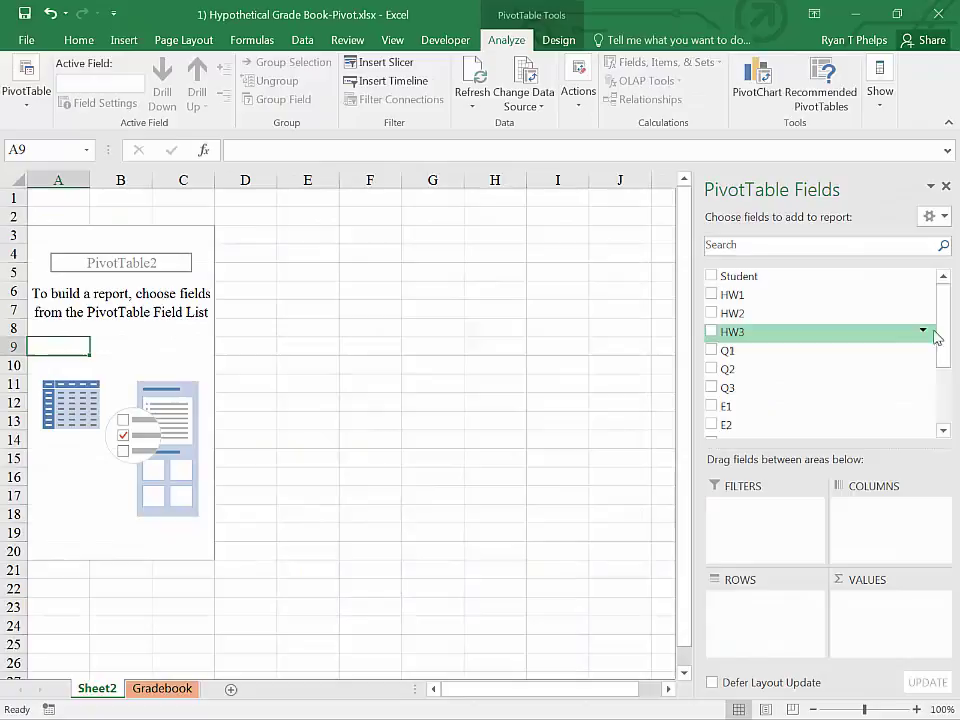
left_click_drag(937, 334, 939, 420)
left_click_drag(733, 416, 860, 603)
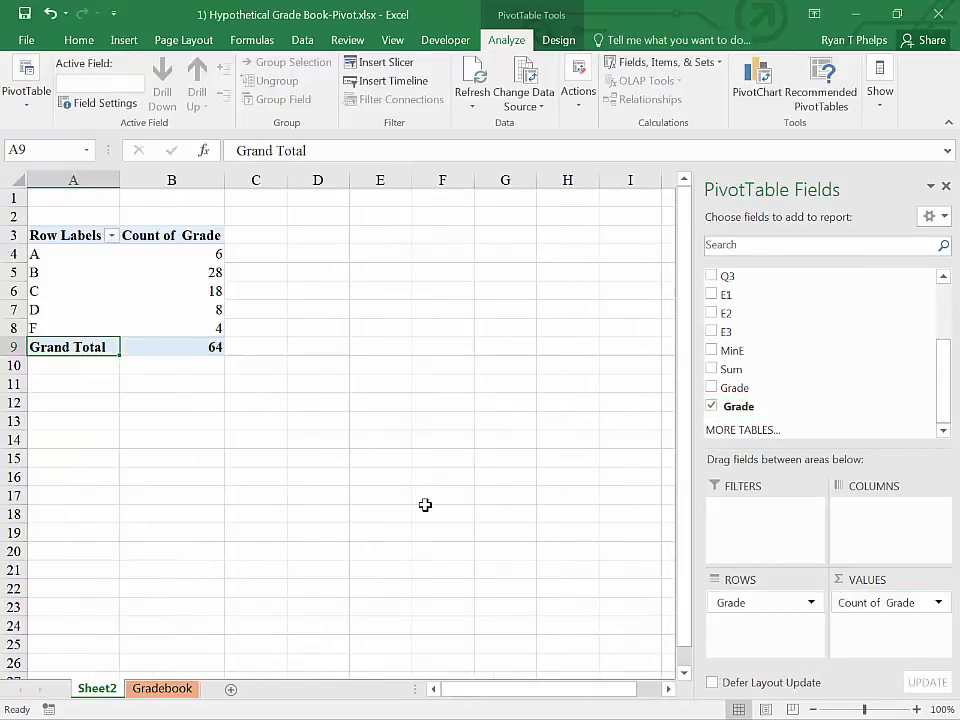
left_click(141, 289)
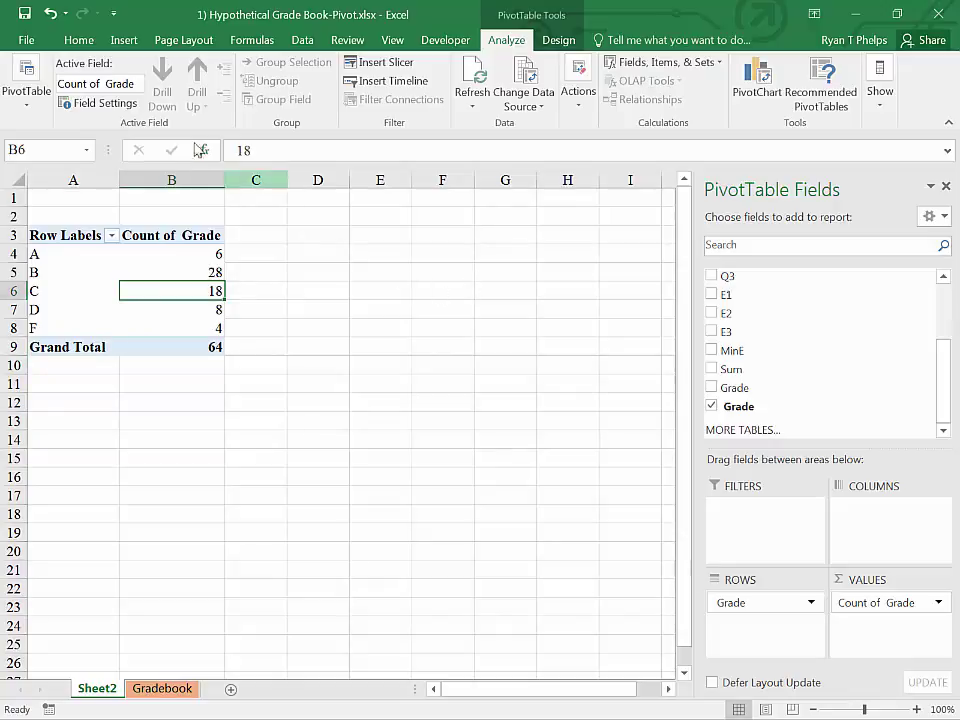
Step: Insert a pie PivotChart of grade counts beside the pivot table, with data labels 6, 28, 18, 8, 4
left_click(123, 42)
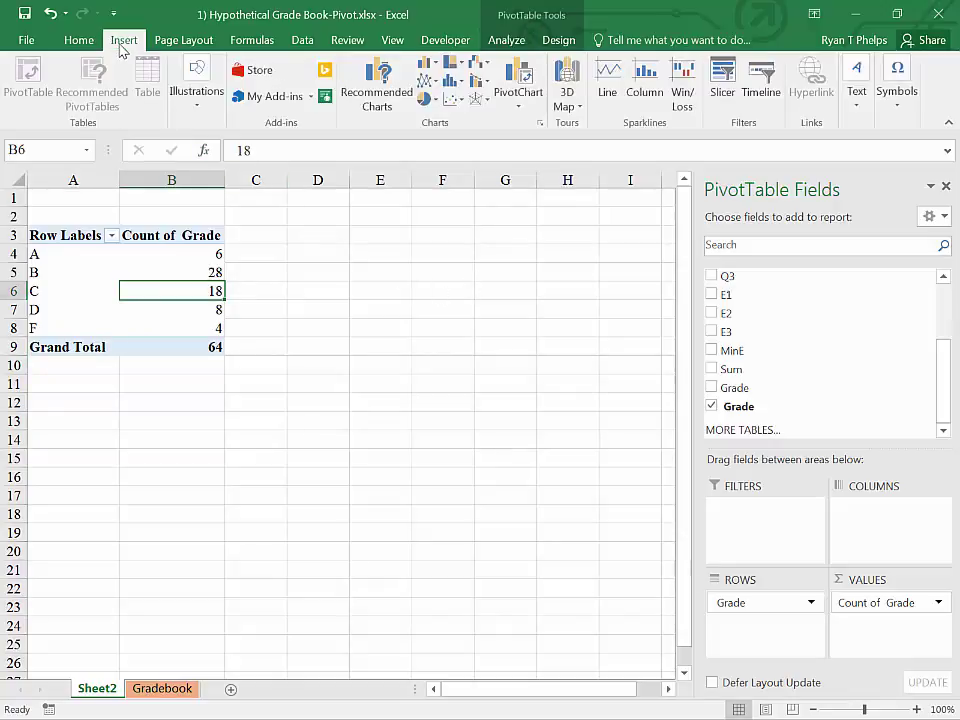
left_click(366, 100)
left_click(246, 233)
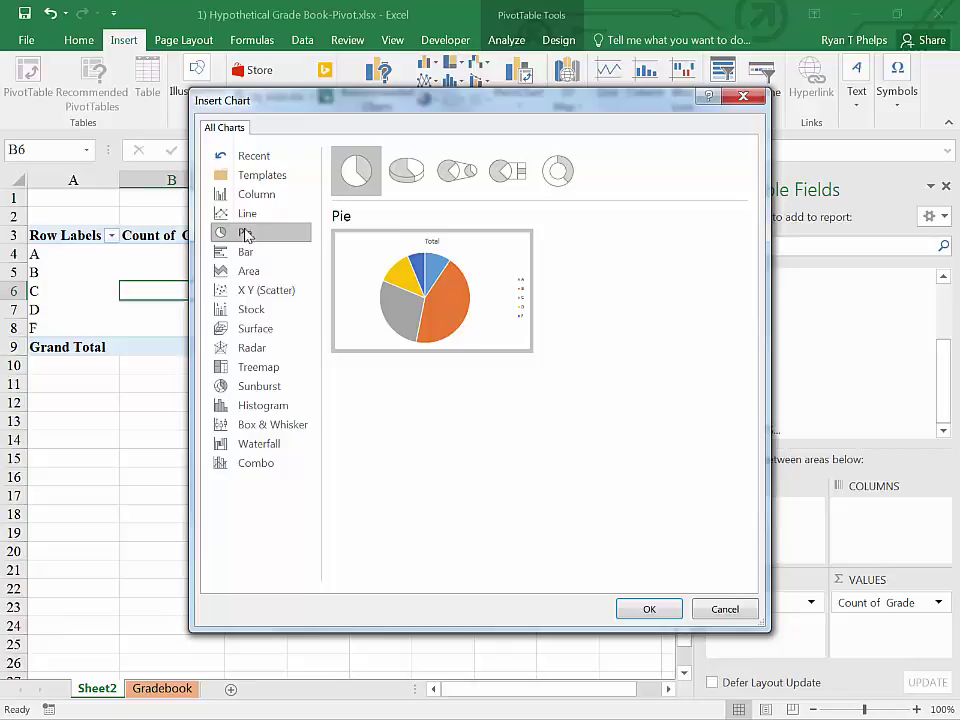
mouse_move(388, 275)
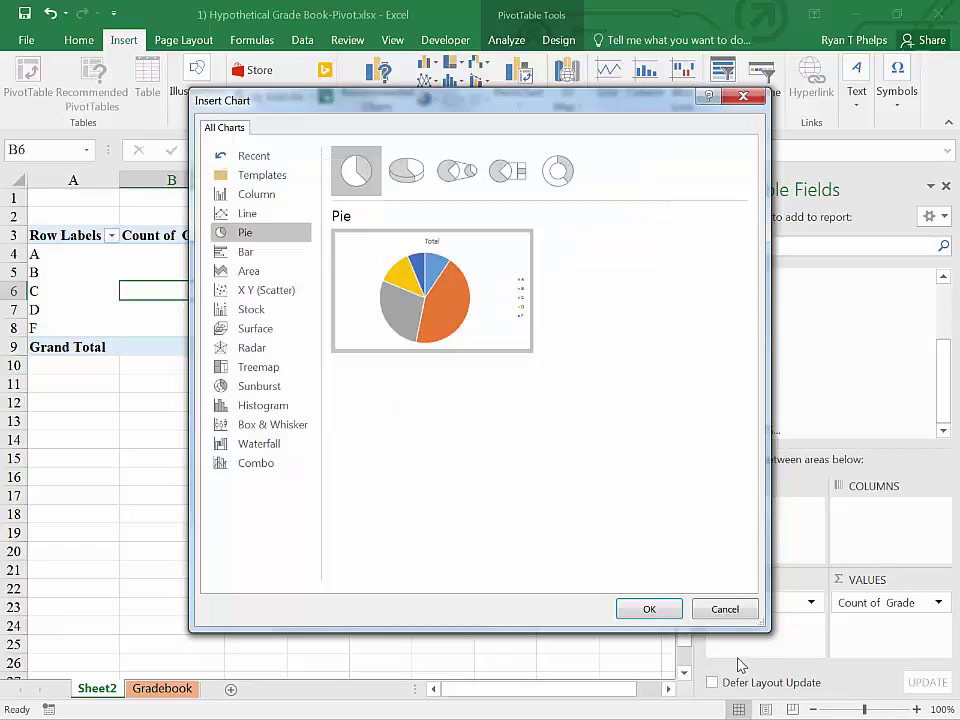
left_click(649, 609)
left_click_drag(404, 386, 334, 236)
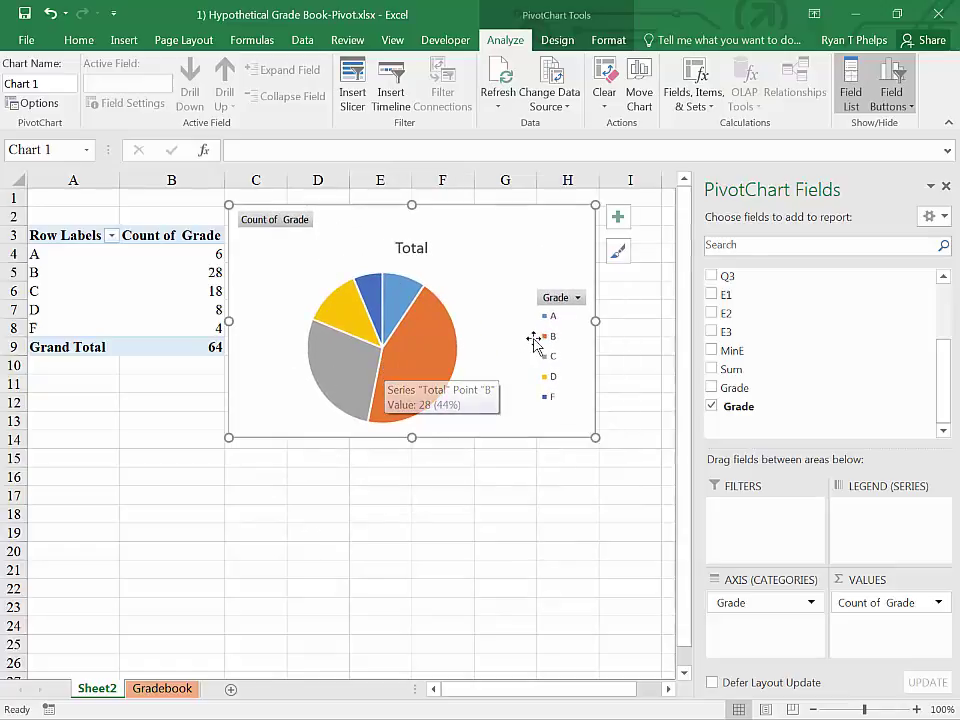
left_click(616, 217)
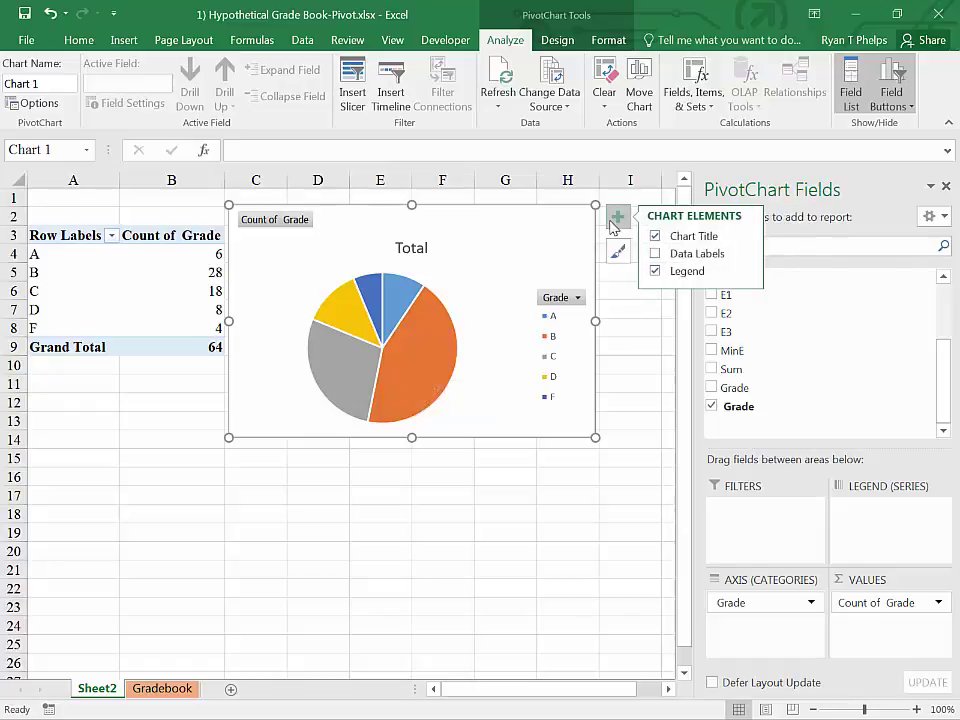
left_click(660, 253)
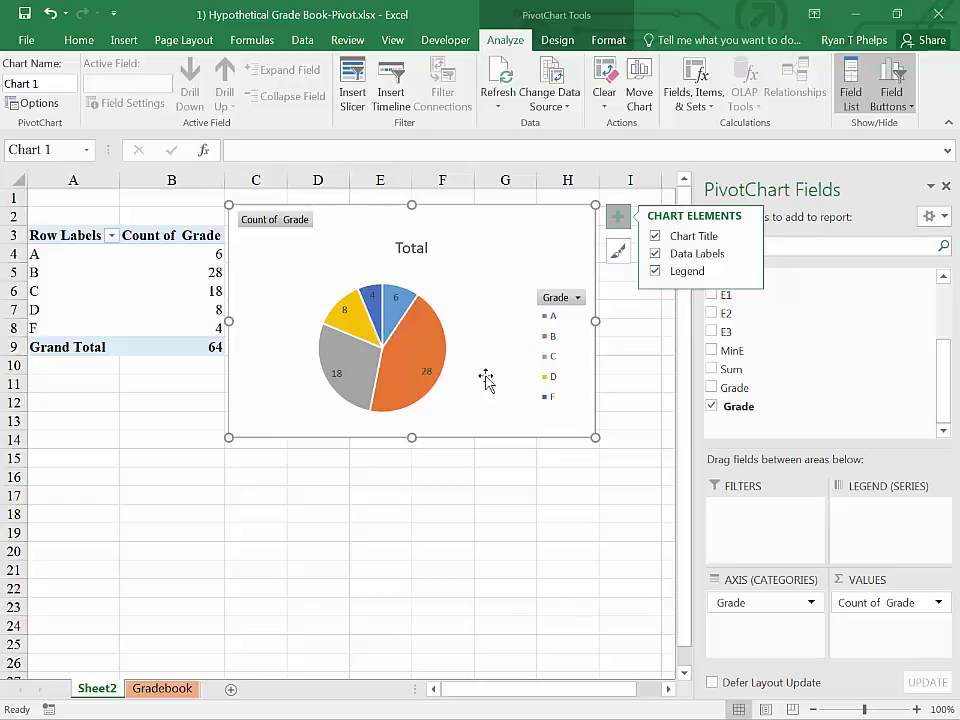
Step: Insert a clustered column PivotChart of grade counts and fit it below the pie chart
left_click(169, 293)
left_click(124, 40)
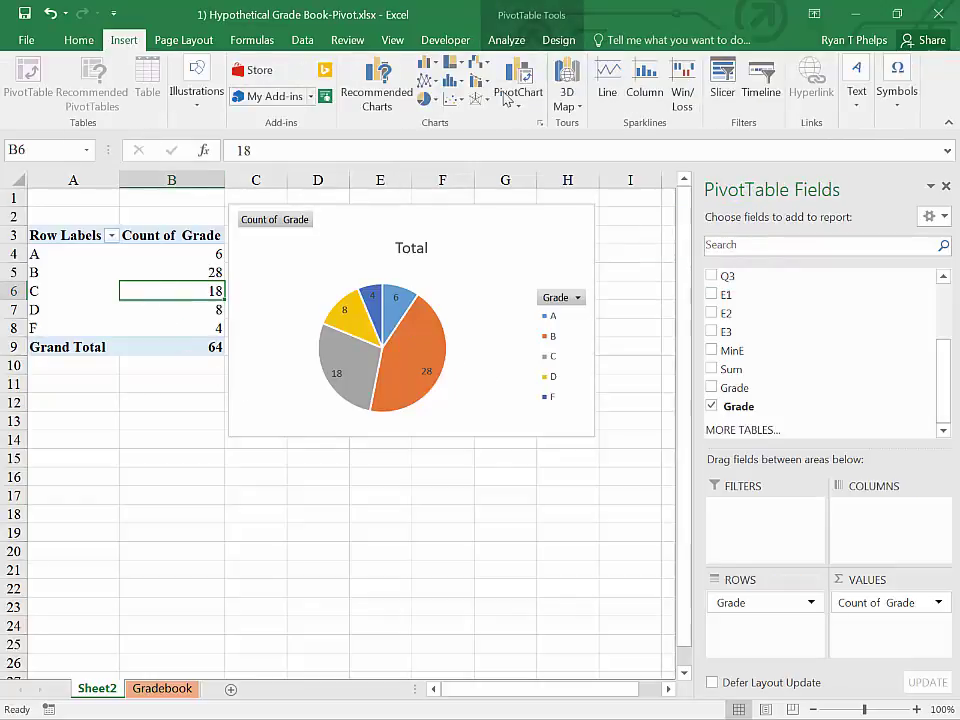
left_click(376, 88)
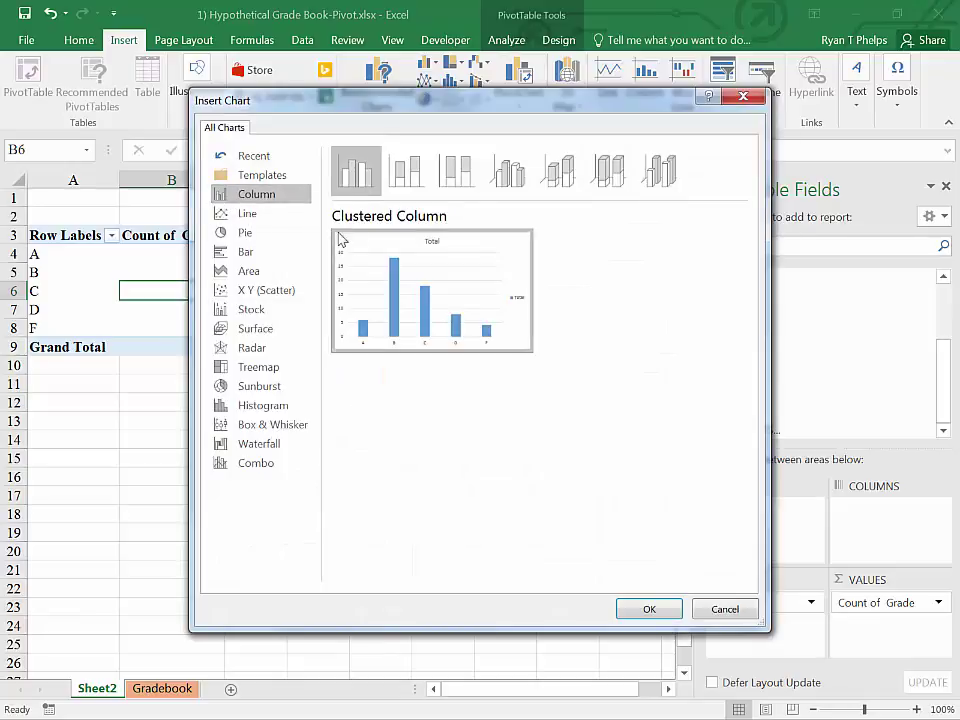
mouse_move(378, 253)
left_click(646, 608)
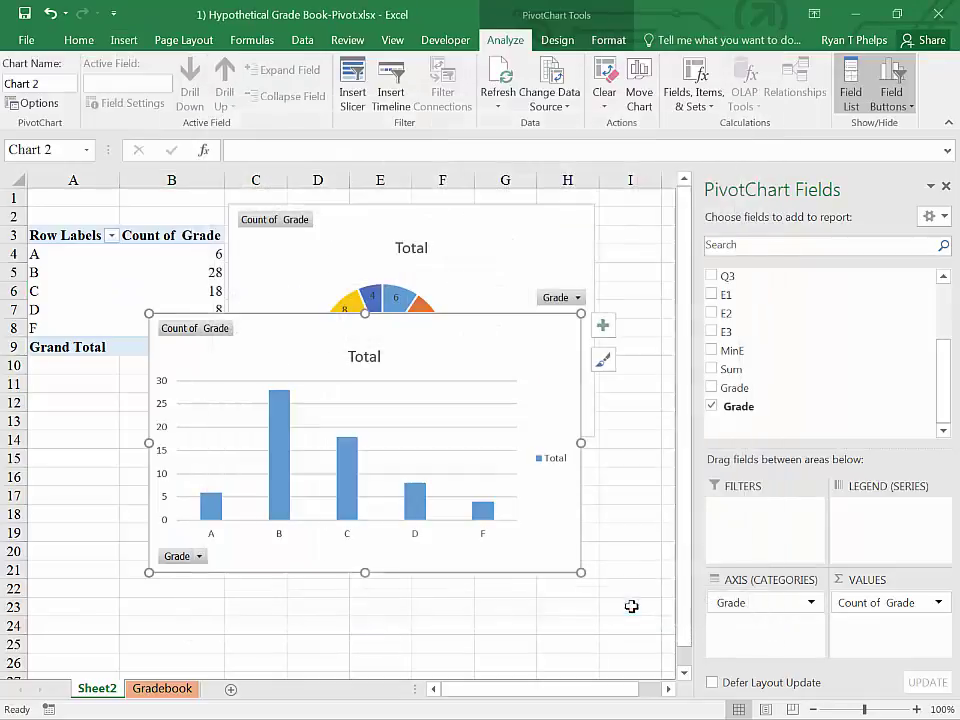
mouse_move(463, 368)
left_mouse_down()
mouse_move(474, 506)
mouse_move(482, 494)
left_mouse_up()
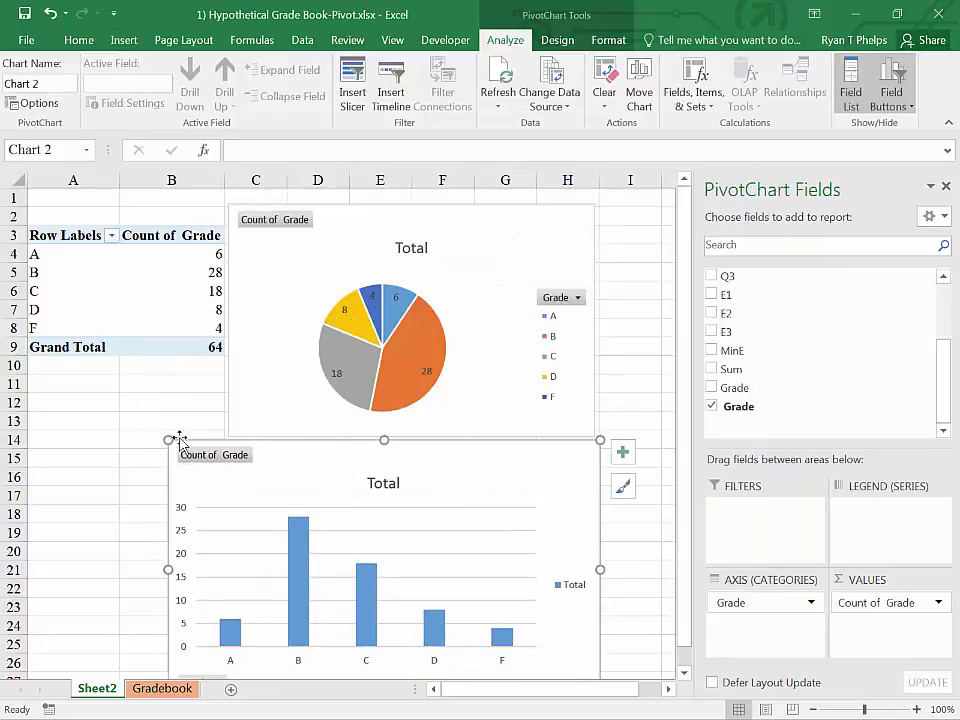
left_click_drag(168, 438, 231, 443)
scroll(414, 488, "down", 2)
scroll(418, 486, "up", 2)
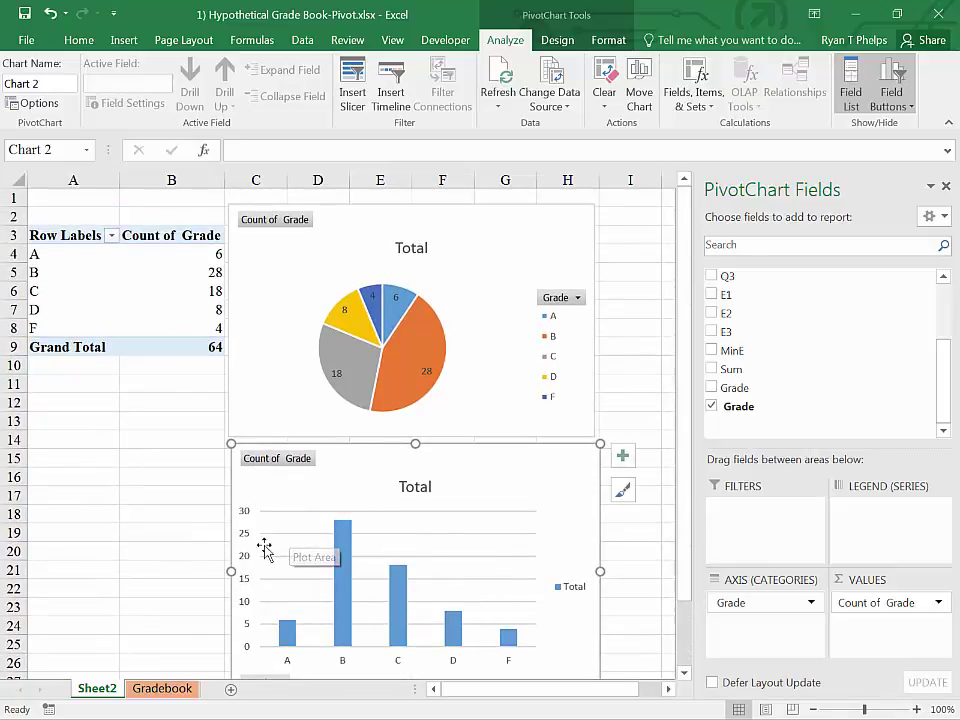
scroll(463, 600, "down", 1)
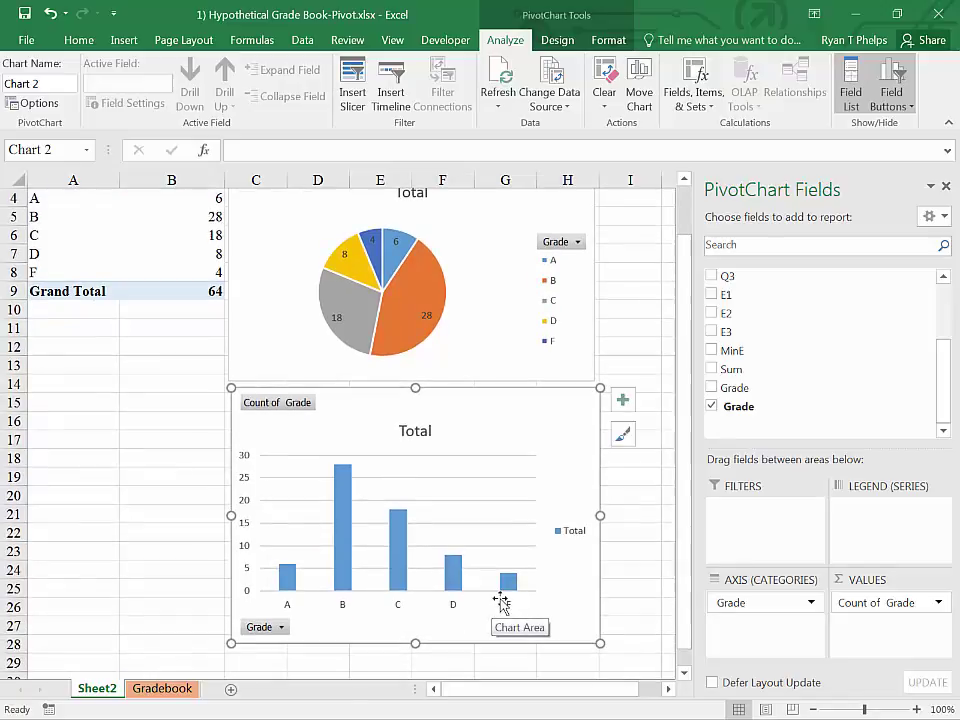
Step: Remove the column chart's legend and close the PivotChart Fields pane
left_click(568, 537)
left_click(622, 400)
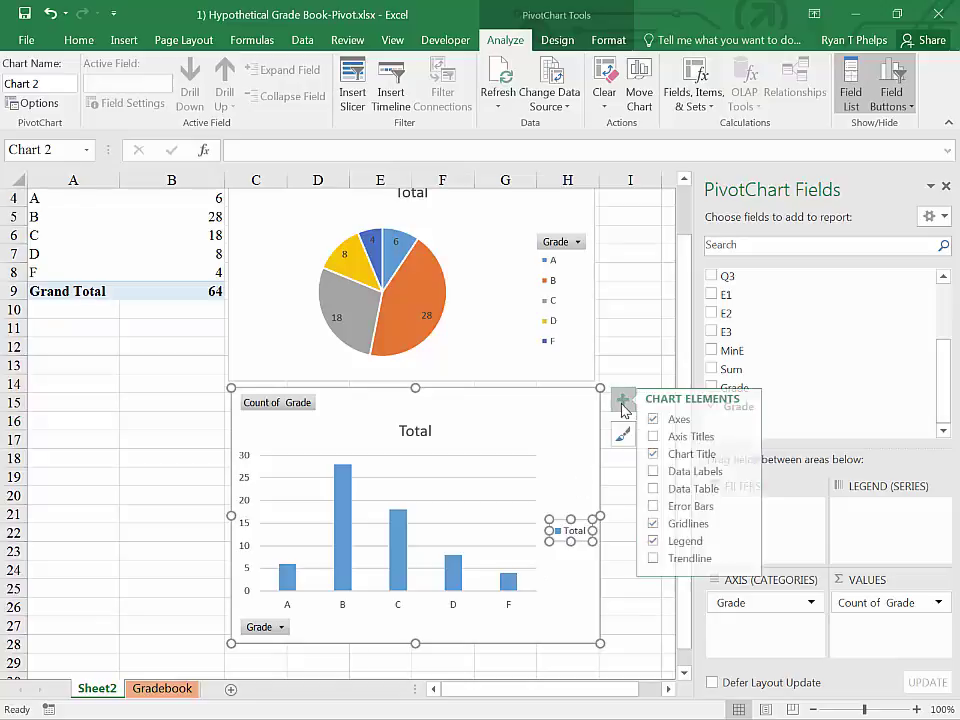
left_click(659, 541)
scroll(317, 476, "up", 1)
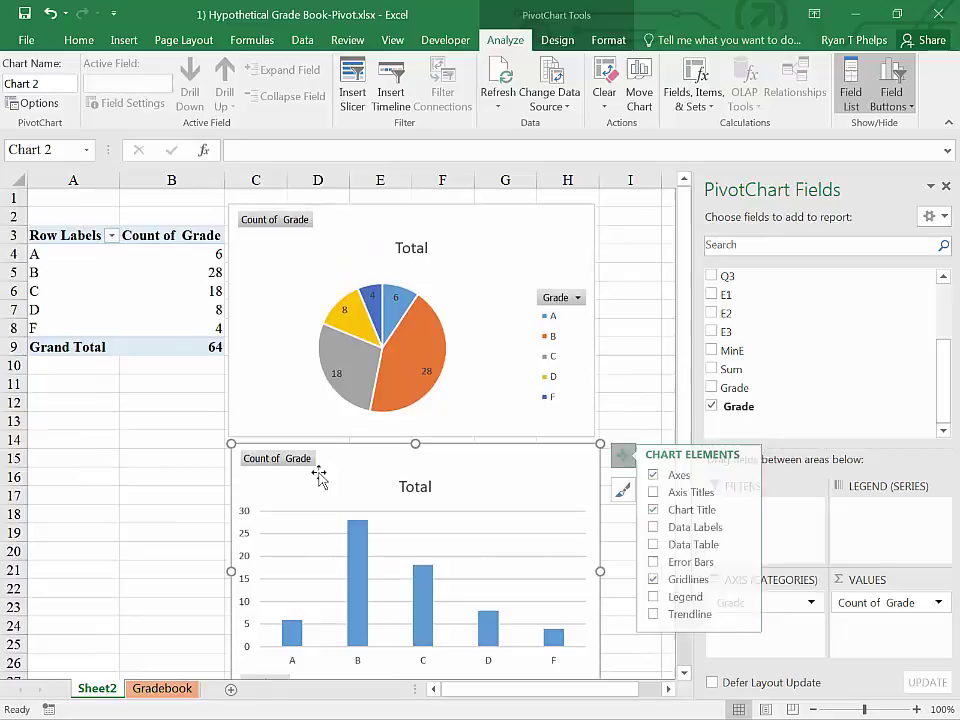
scroll(317, 476, "down", 1)
scroll(317, 476, "up", 1)
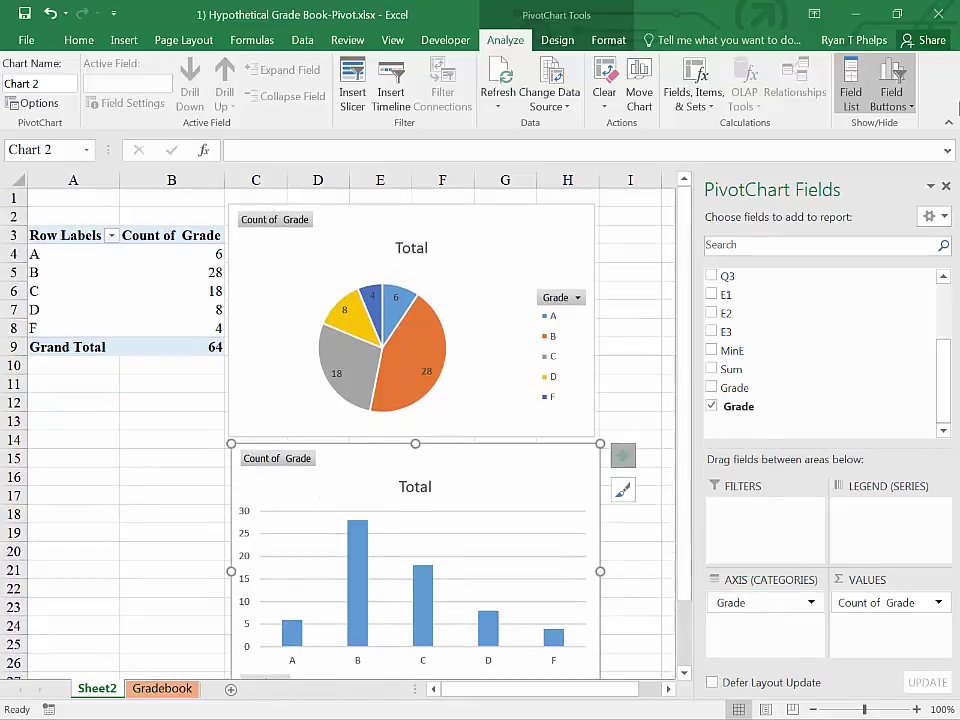
left_click(946, 187)
left_click(946, 187)
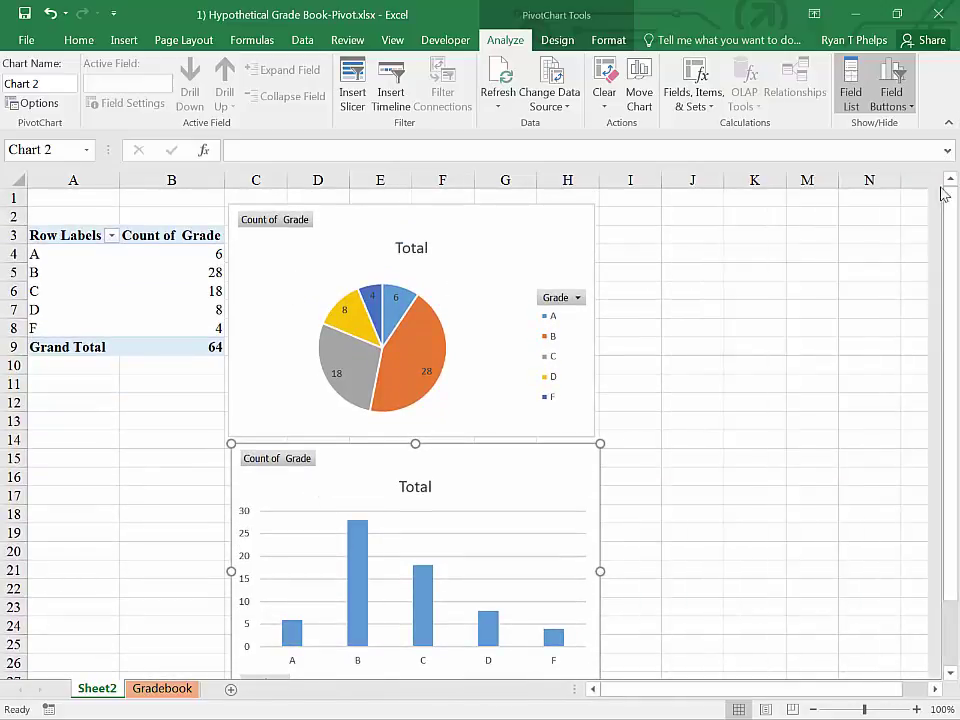
Step: Insert a line-with-markers PivotChart of the grade counts
left_click(139, 272)
left_click(125, 41)
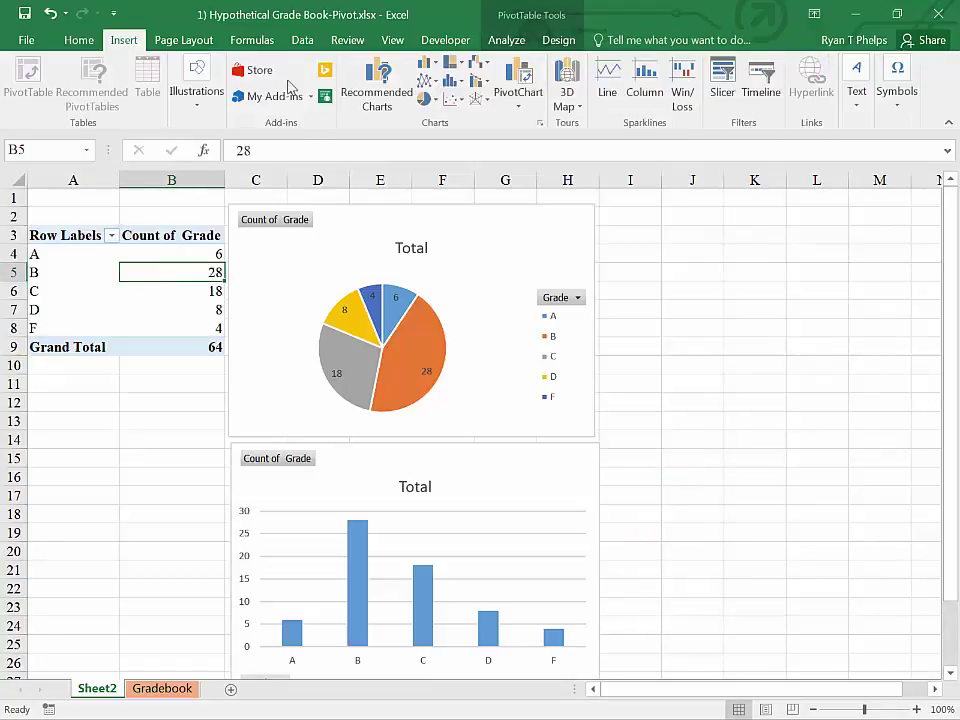
left_click(376, 85)
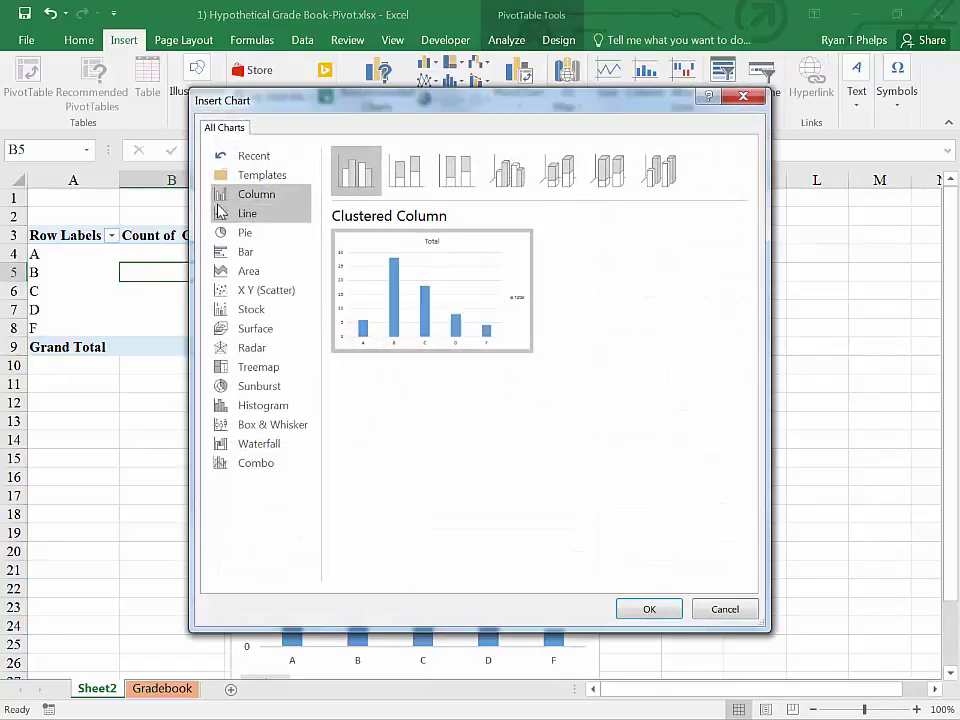
left_click(240, 213)
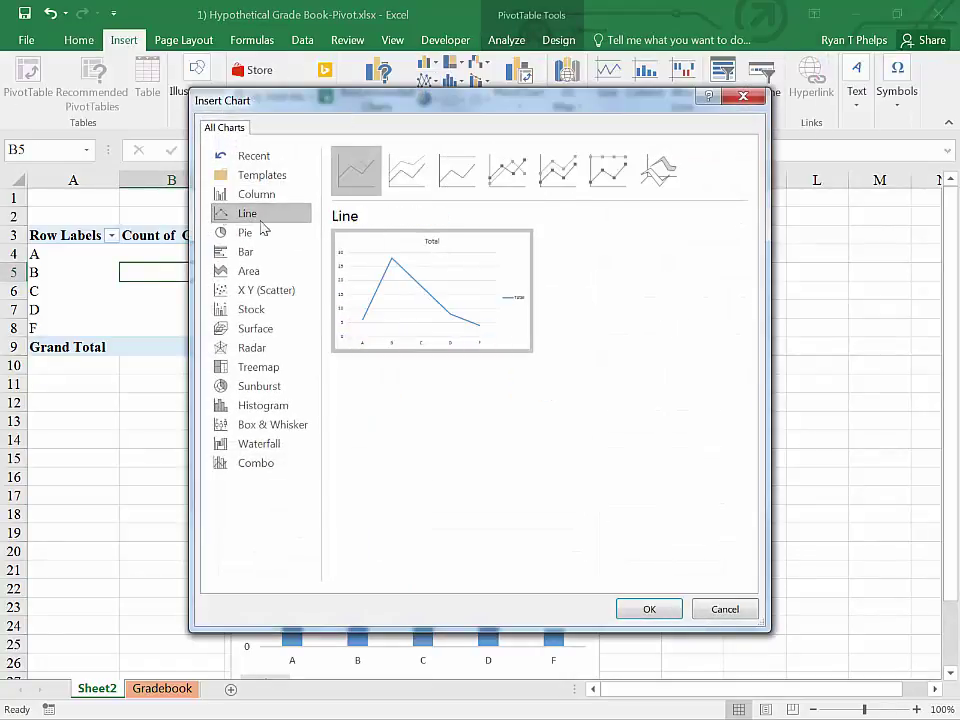
left_click(512, 183)
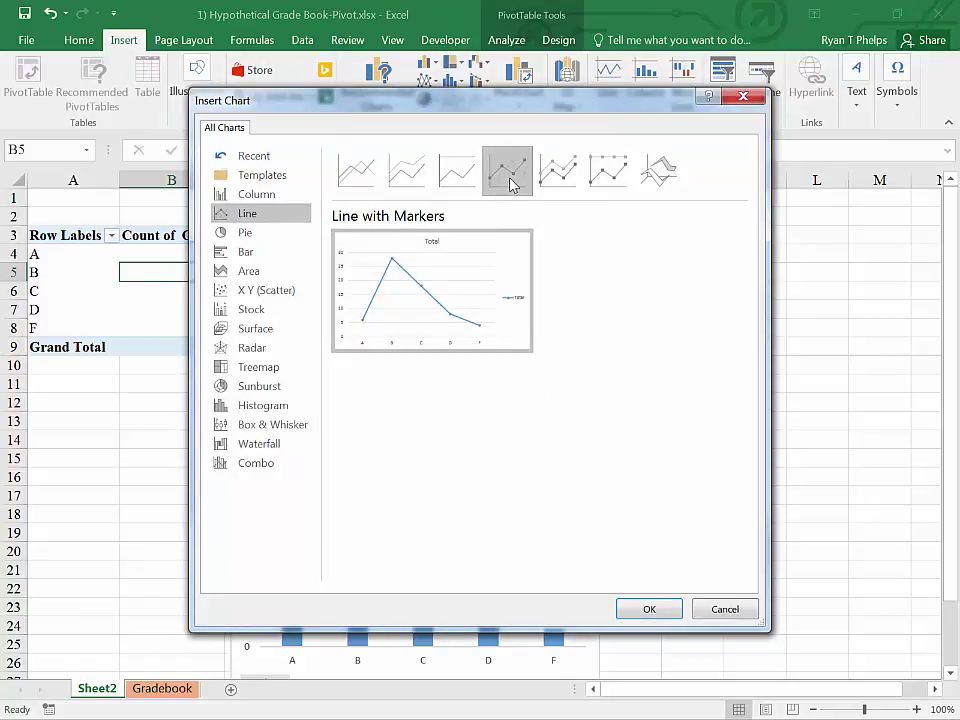
left_click(645, 608)
Step: Move and resize the line chart to sit right of the pie chart
left_click_drag(604, 353, 854, 248)
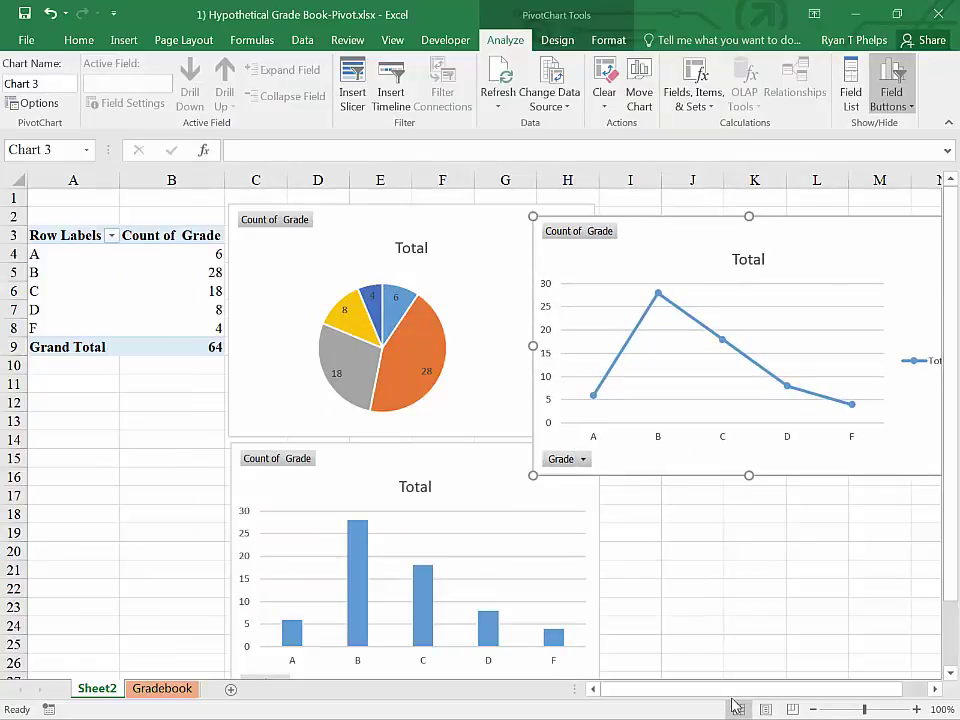
scroll(735, 706, "down", 1)
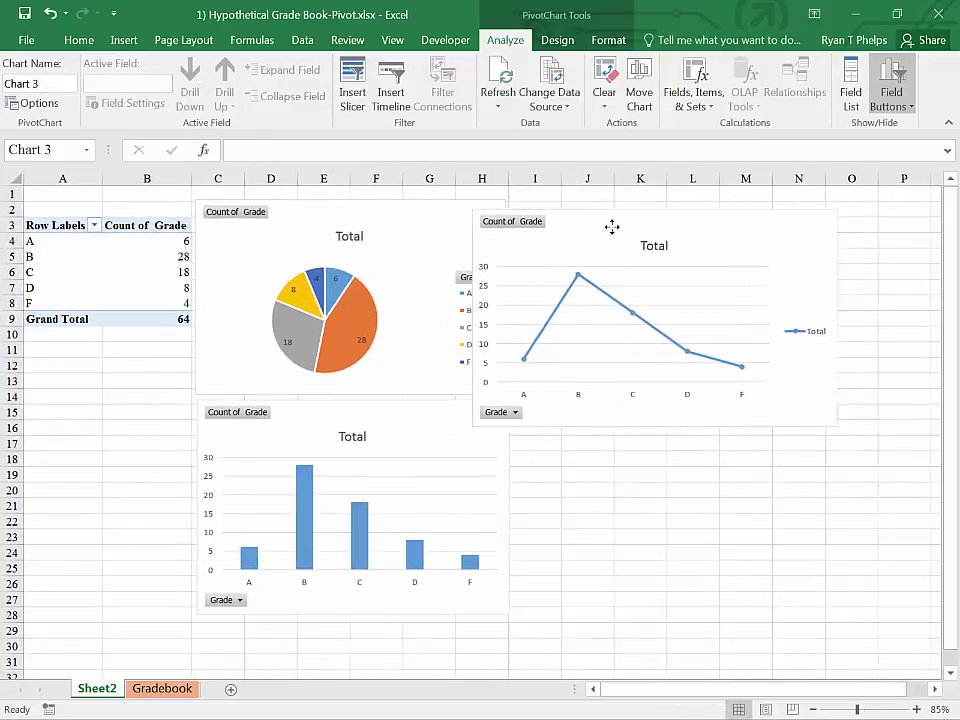
left_click_drag(611, 227, 643, 214)
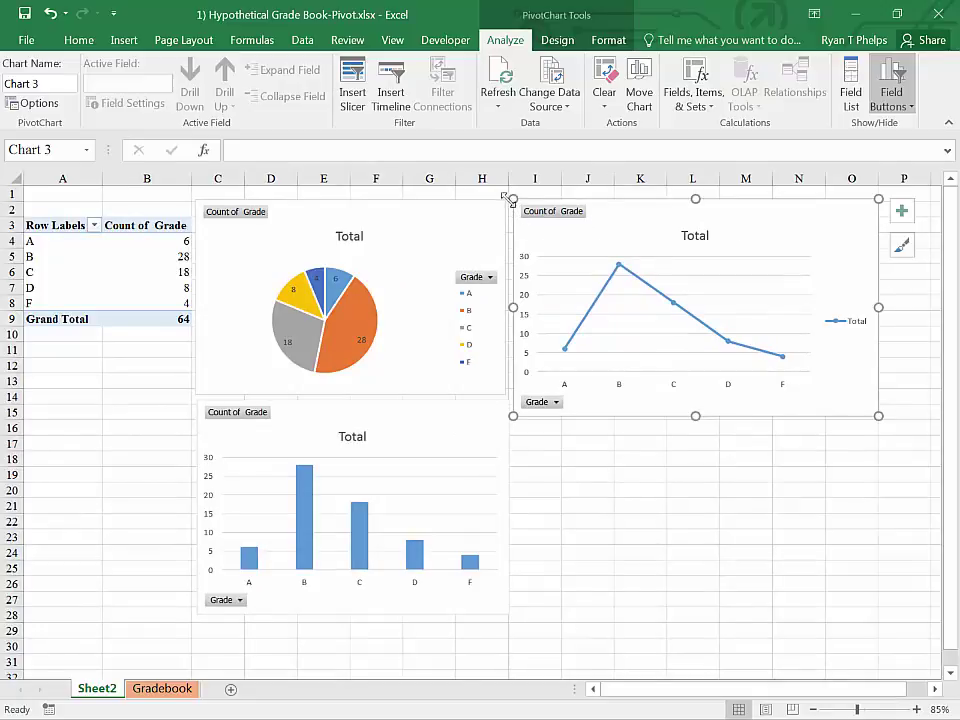
left_click_drag(505, 196, 524, 206)
left_click_drag(611, 214, 591, 206)
left_click_drag(512, 197, 519, 200)
left_click_drag(602, 210, 596, 208)
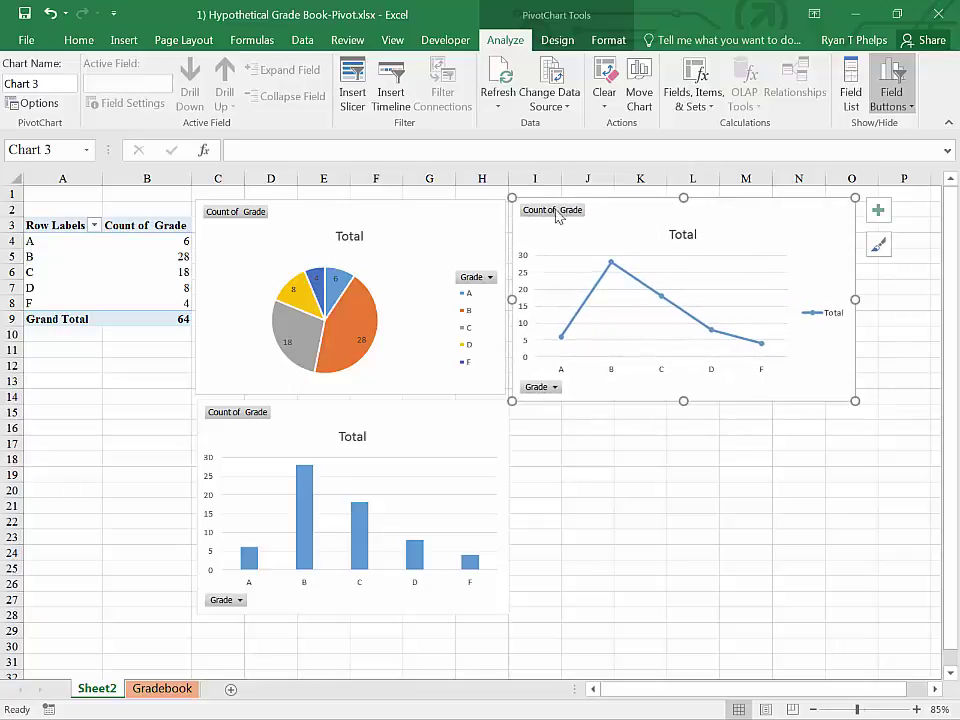
left_click_drag(512, 197, 531, 201)
left_click_drag(611, 216, 594, 214)
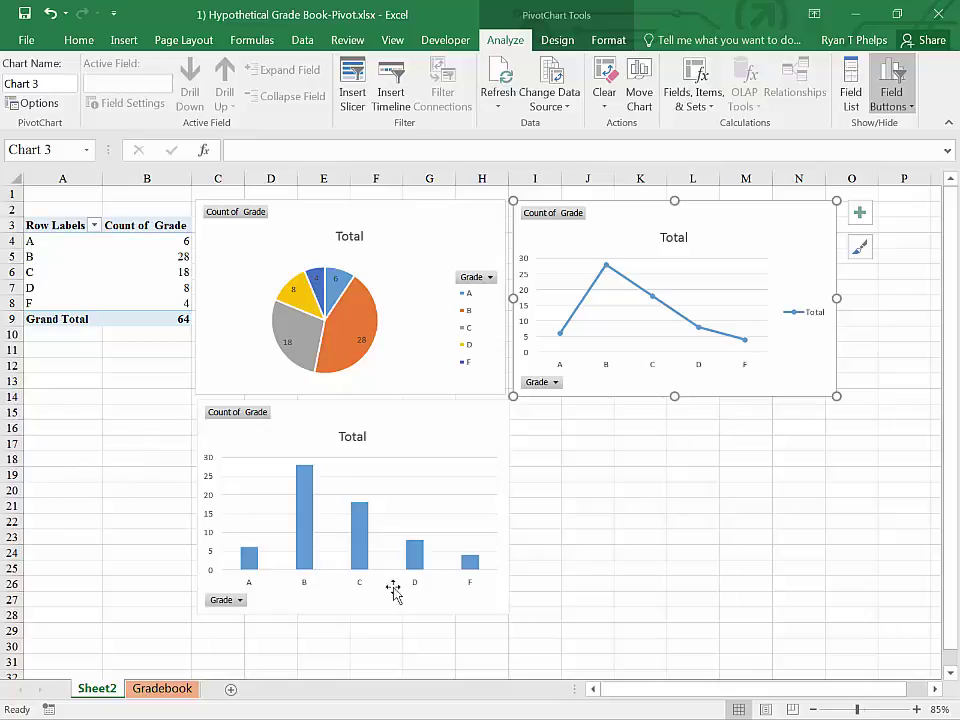
Step: Show Count of Grade as % of Grand Total, giving B 43.75% and C 28.13%
left_click(127, 263)
left_click(127, 264)
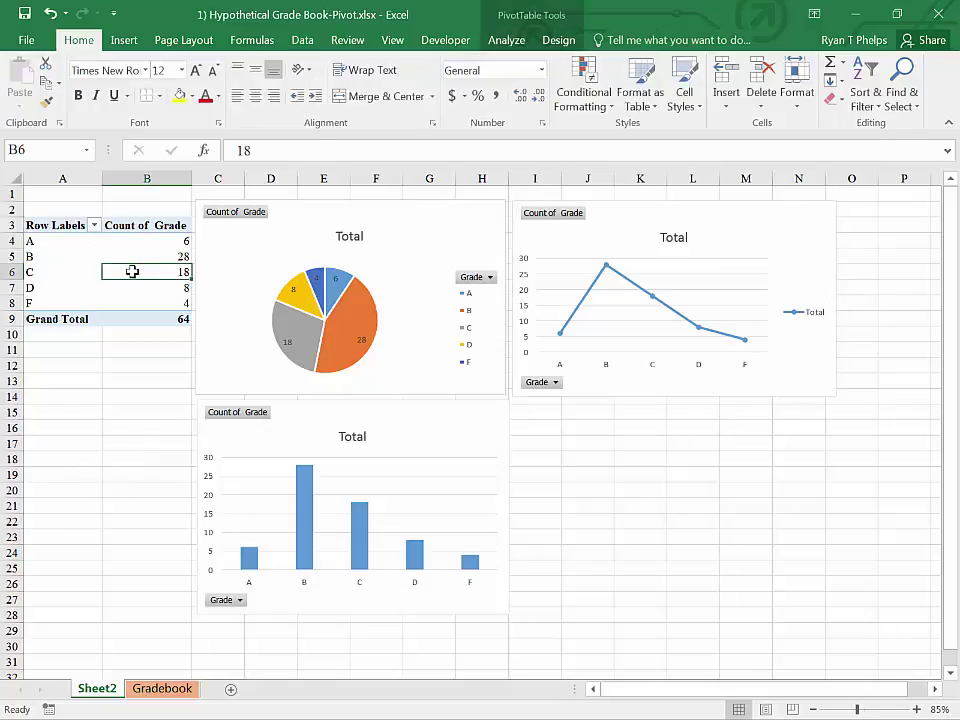
right_click(131, 271)
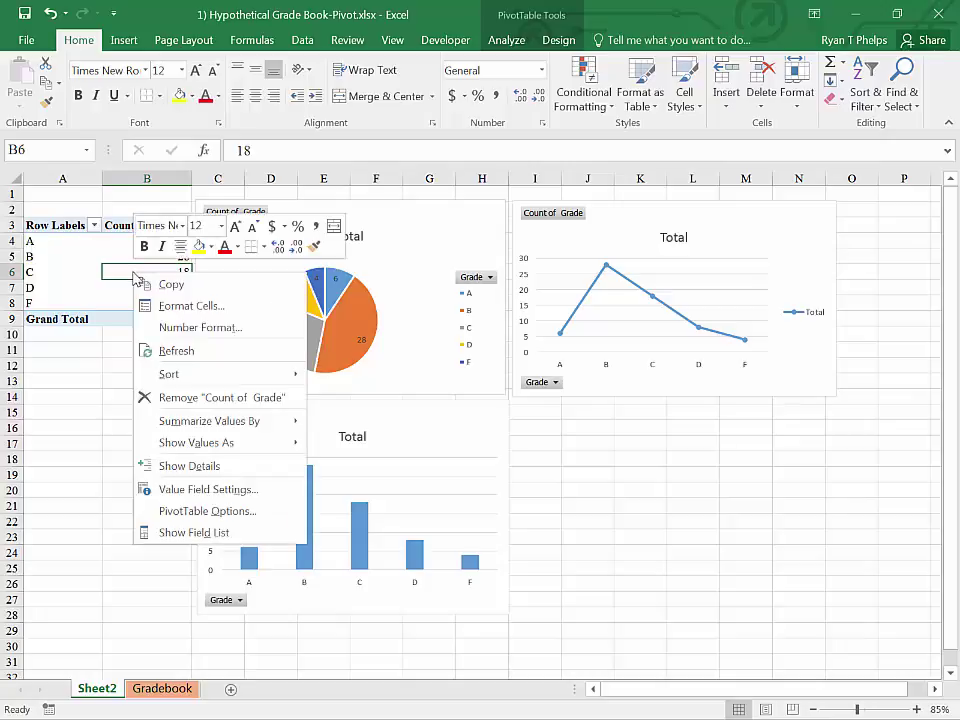
left_click(163, 531)
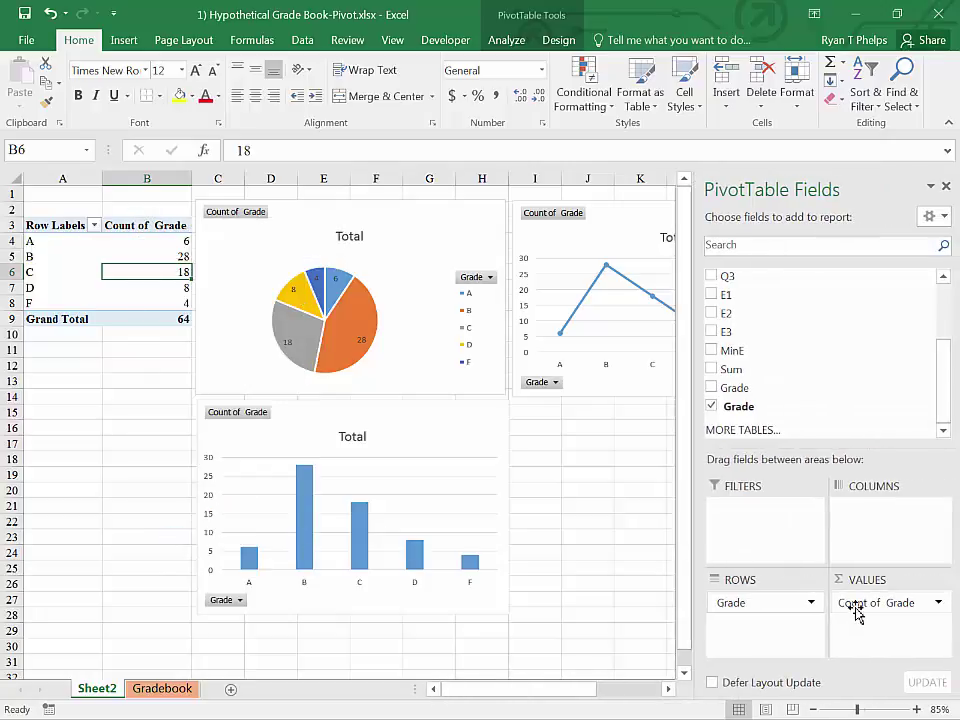
left_click(853, 604)
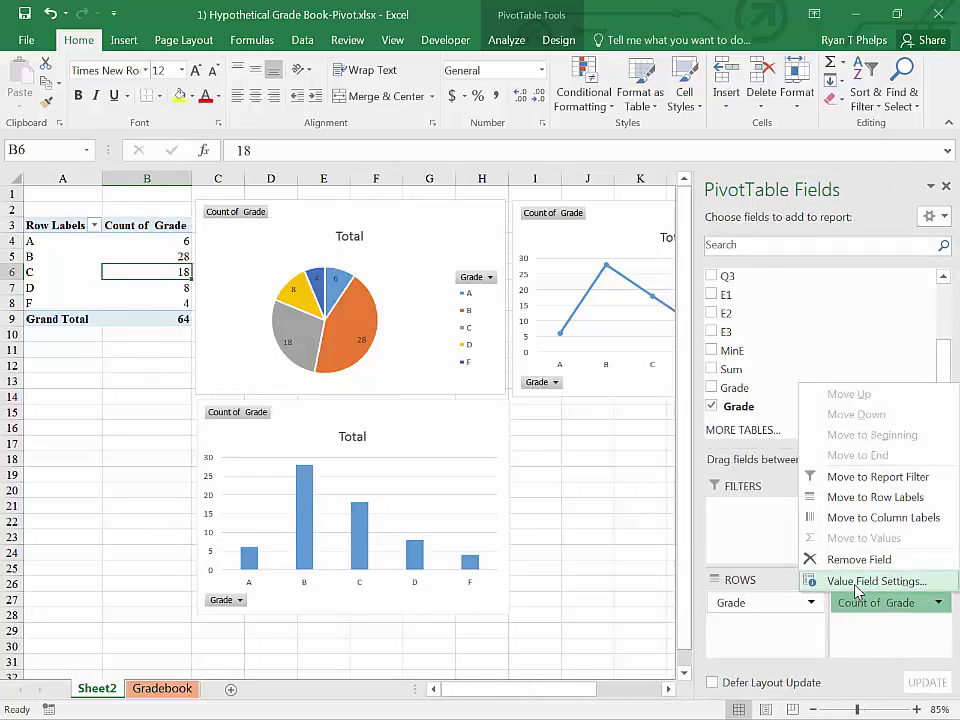
left_click(862, 581)
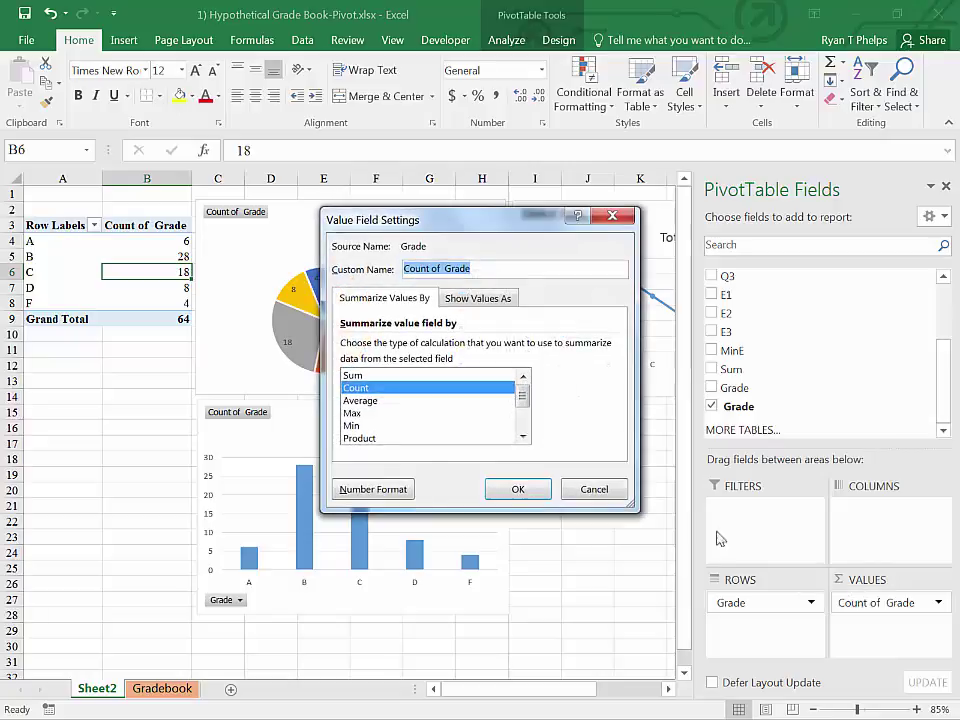
left_click(467, 300)
left_click(399, 347)
left_click(388, 378)
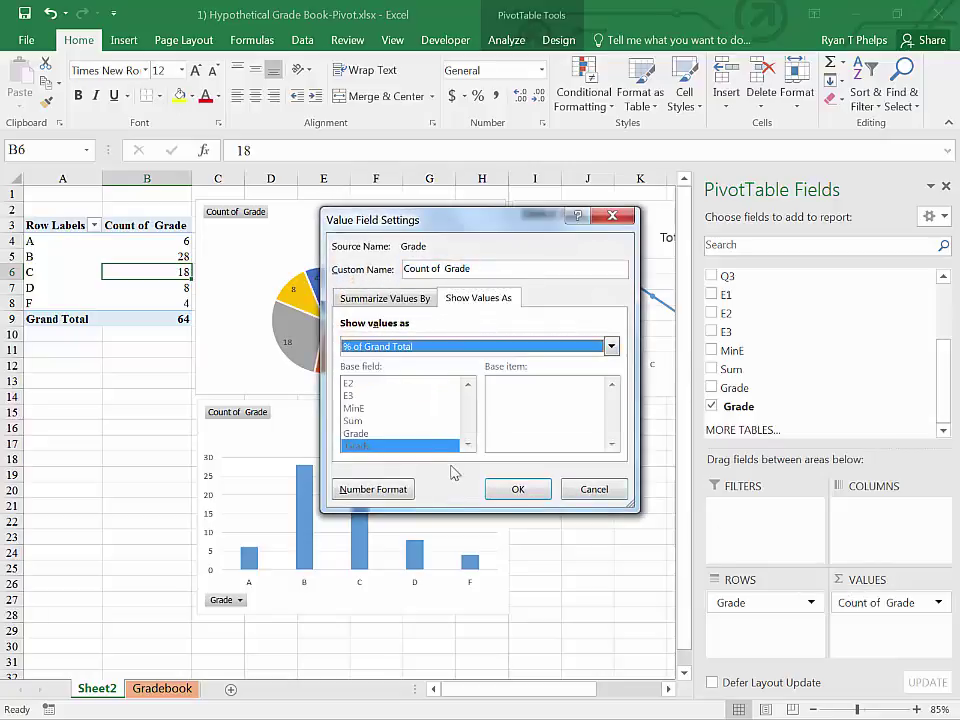
left_click(524, 489)
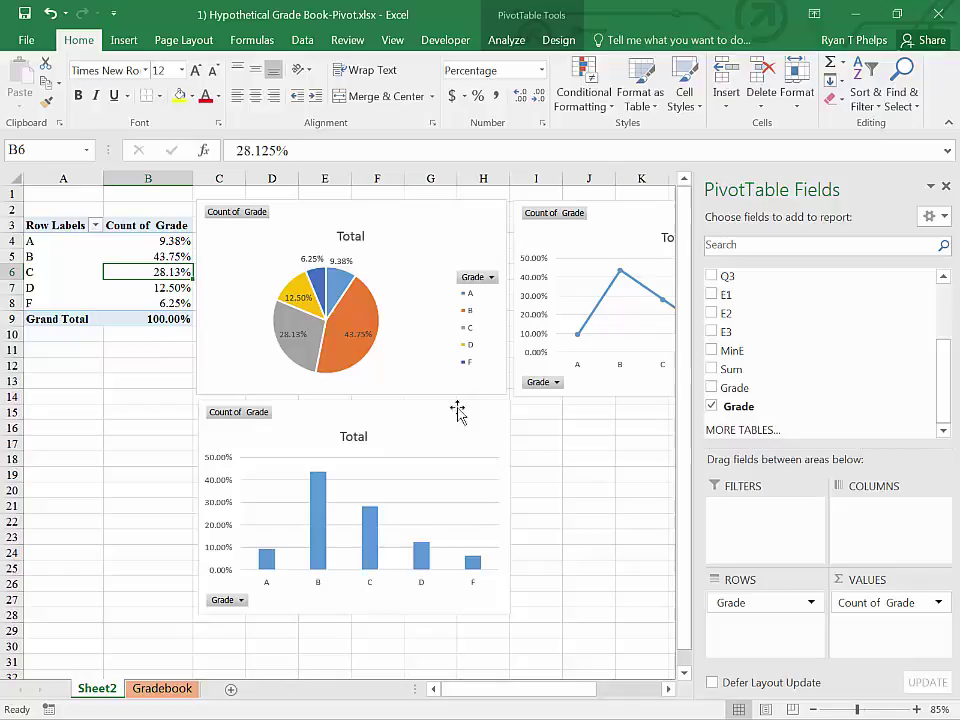
left_click(945, 186)
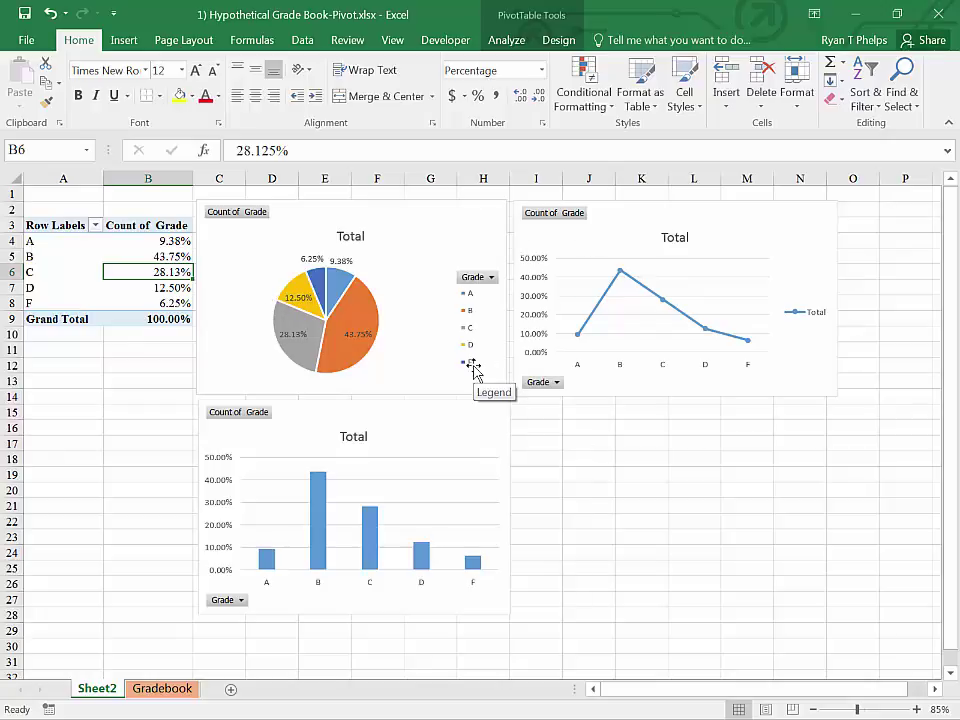
Step: Hide the Count of Grade field buttons on the pie, line and column charts
left_click(230, 218)
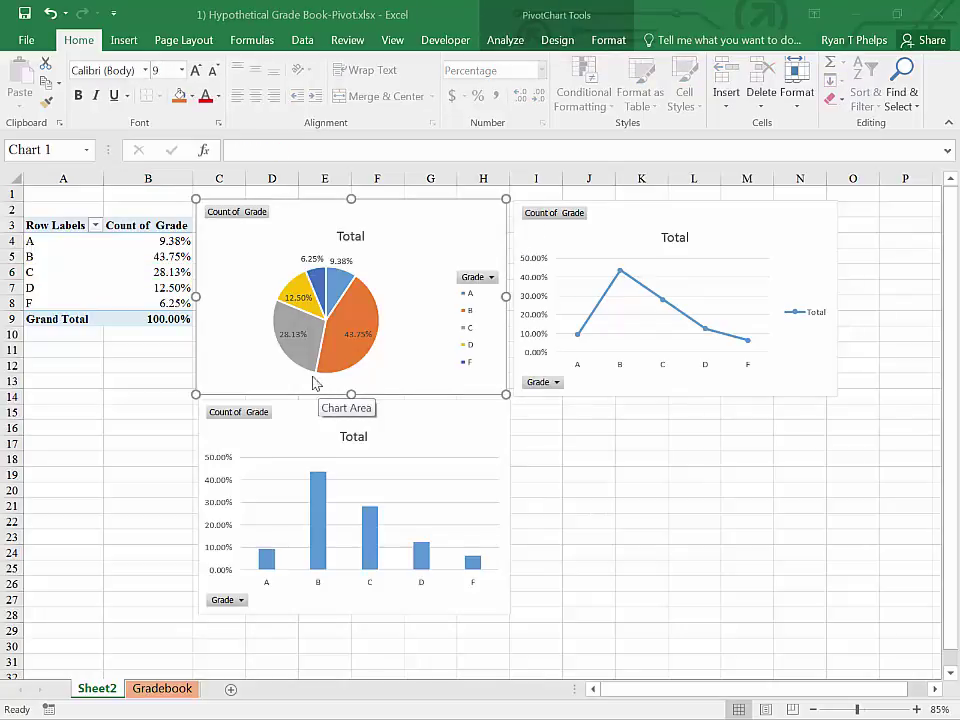
left_click(237, 252)
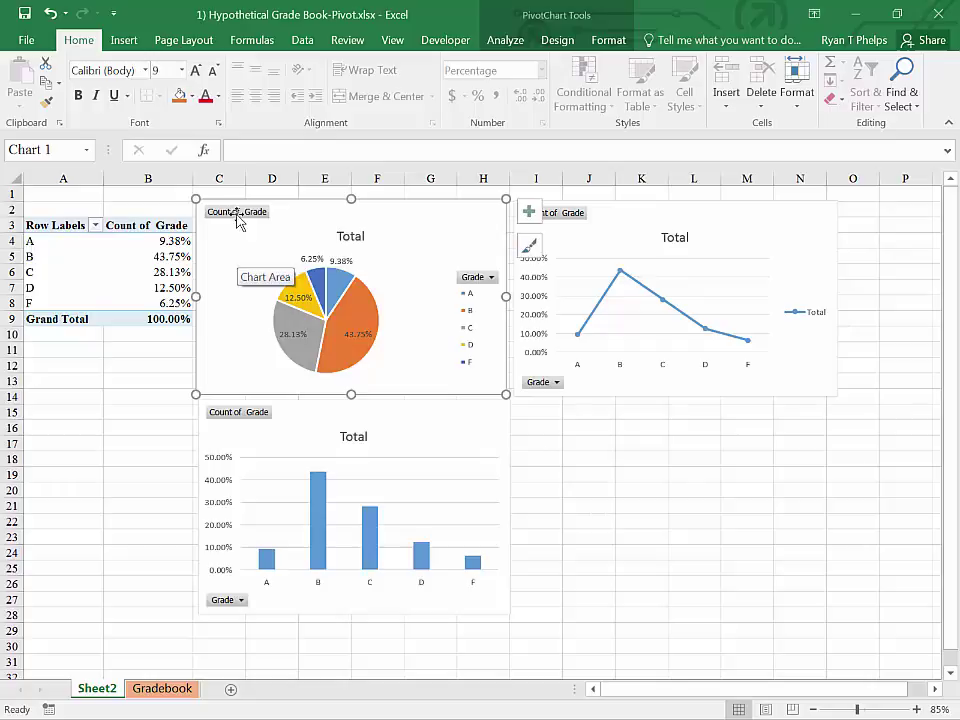
right_click(238, 219)
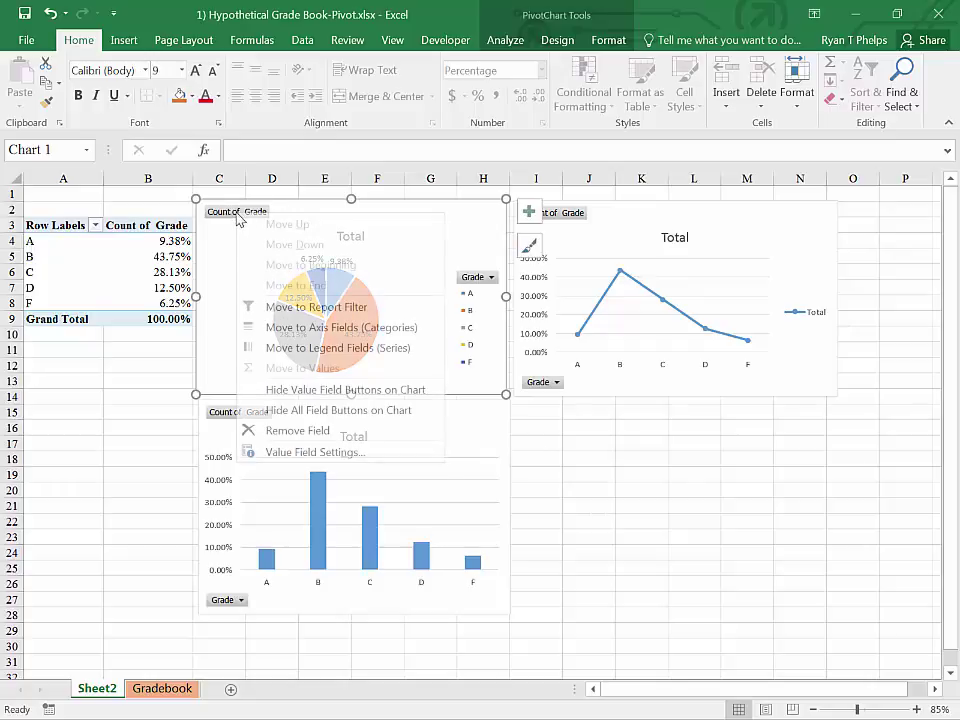
left_click(291, 413)
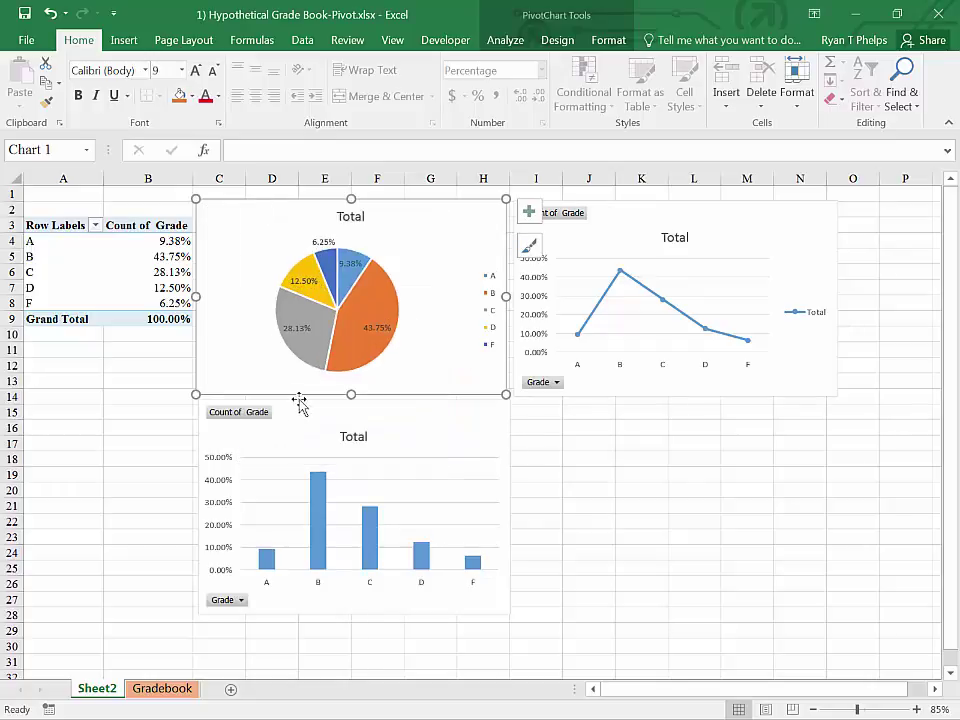
right_click(575, 214)
left_click(588, 390)
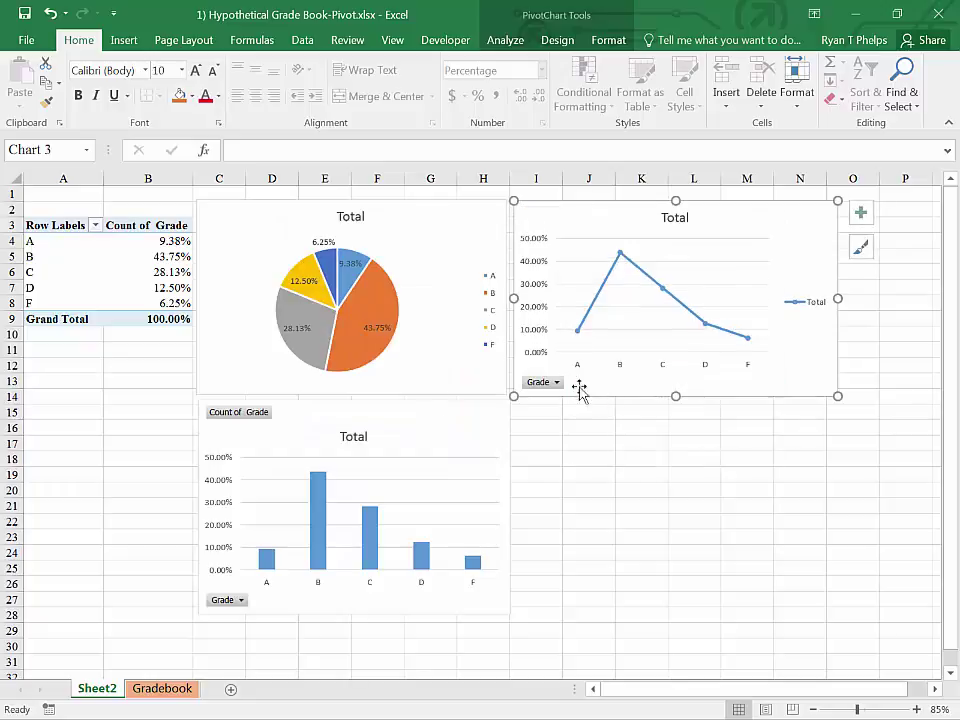
right_click(240, 414)
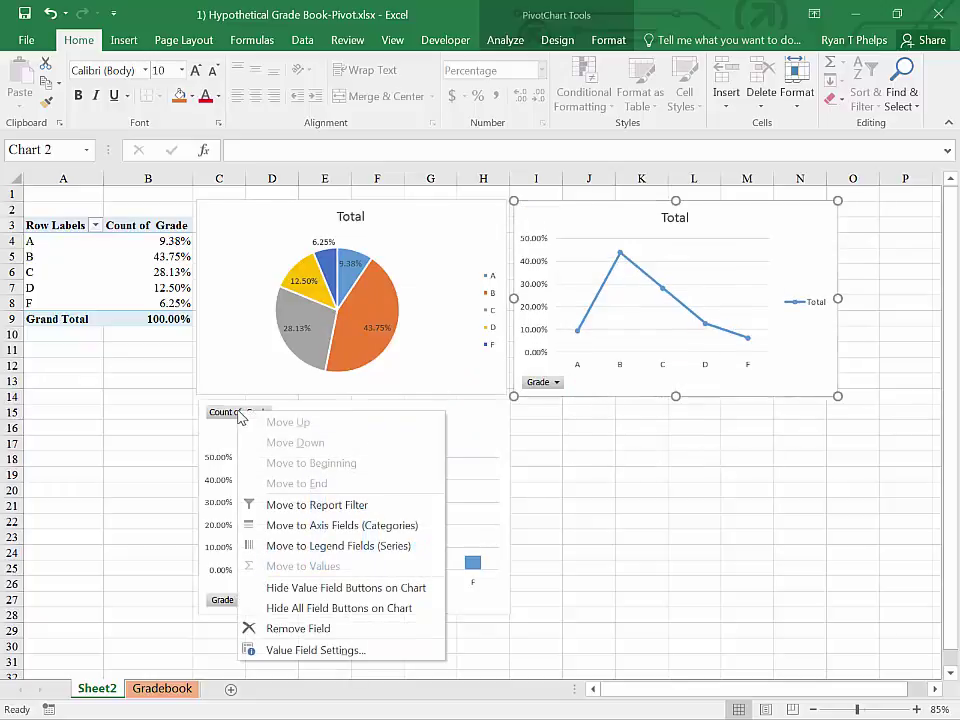
left_click(302, 588)
Step: Switch the pivot table's report layout to Outline Form so the row header reads Grade
left_click(128, 255)
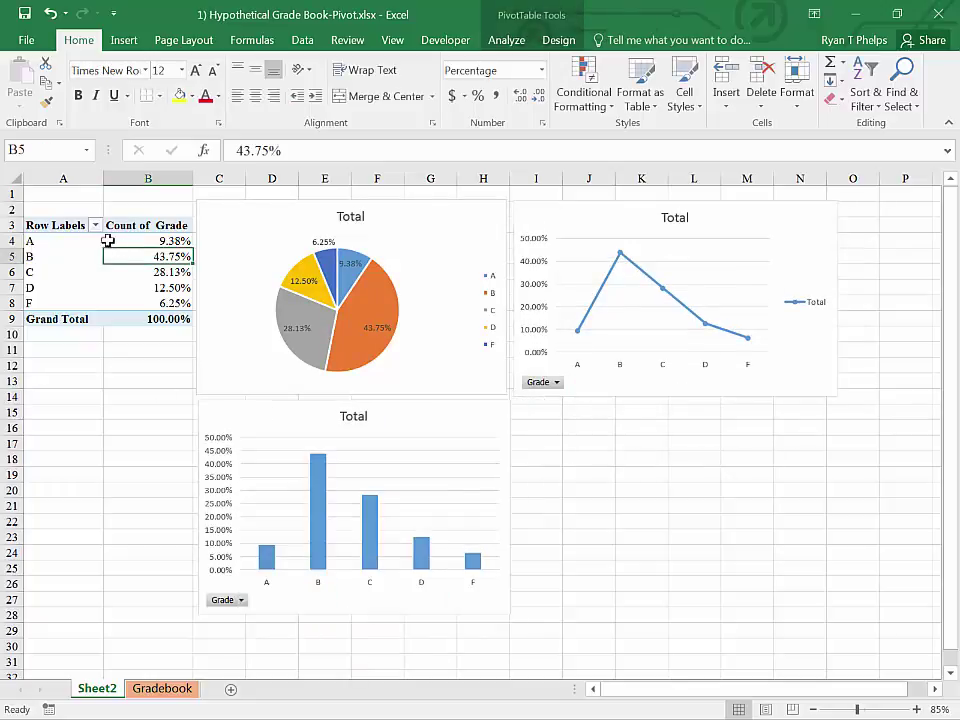
left_click(553, 41)
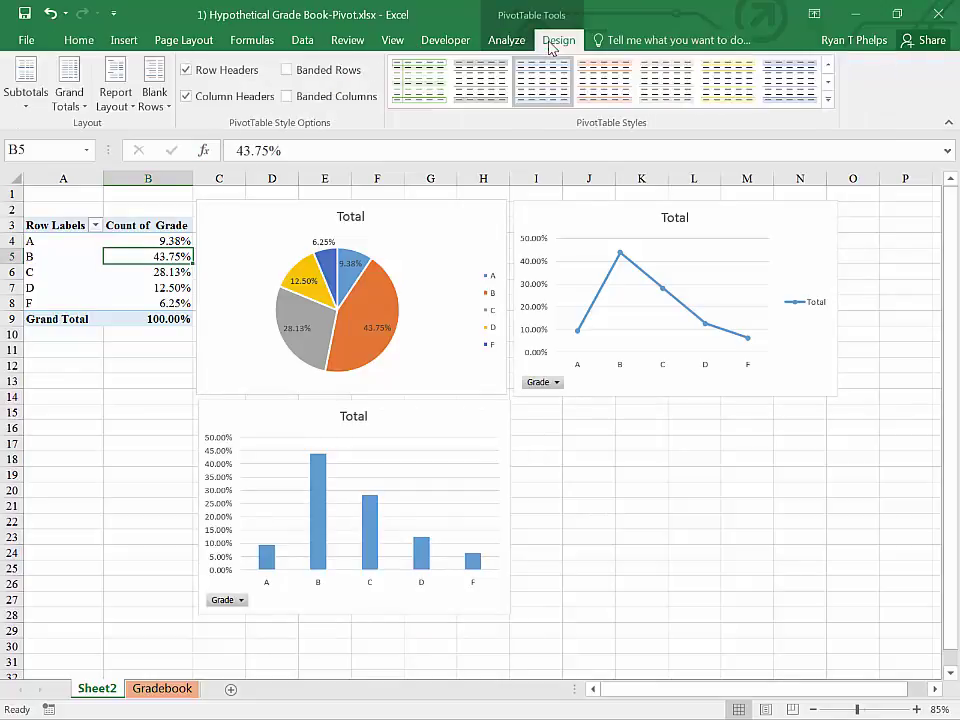
left_click(115, 95)
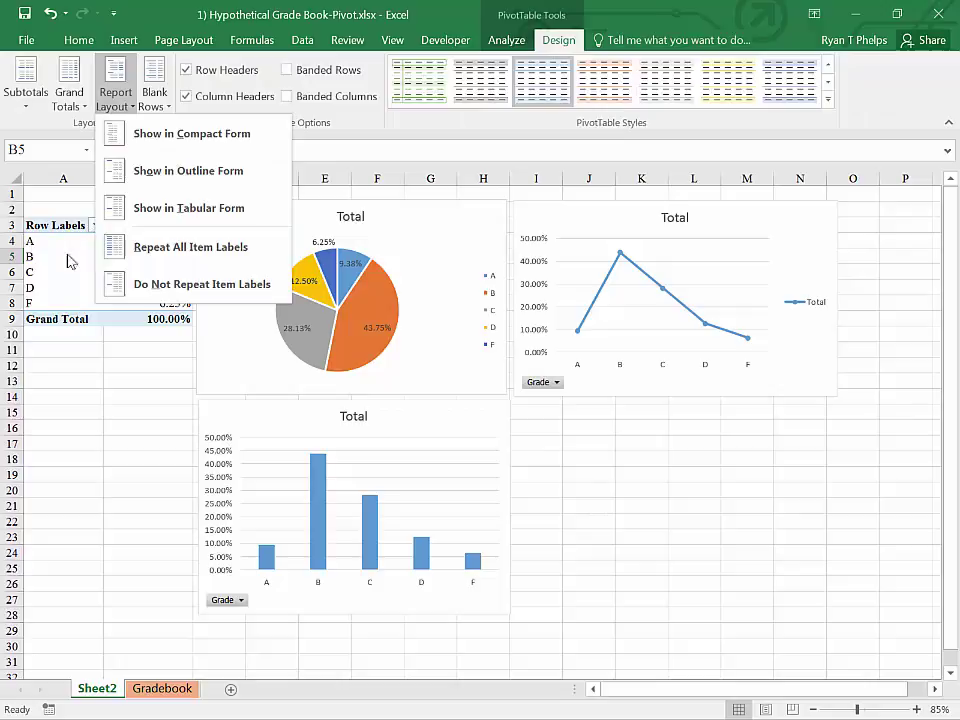
left_click(122, 186)
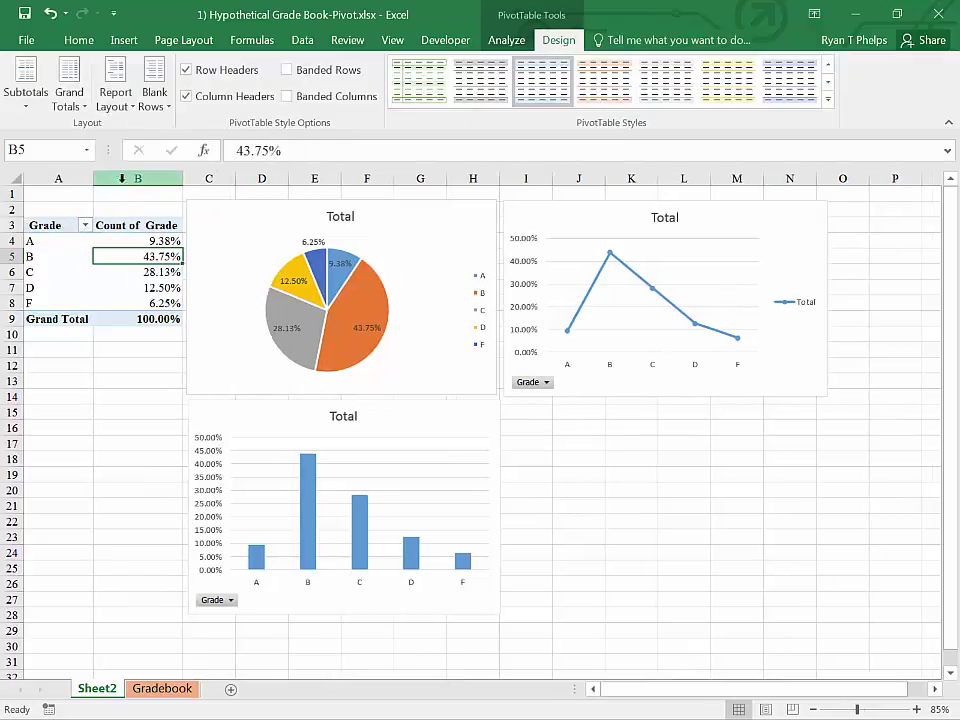
left_click(399, 368)
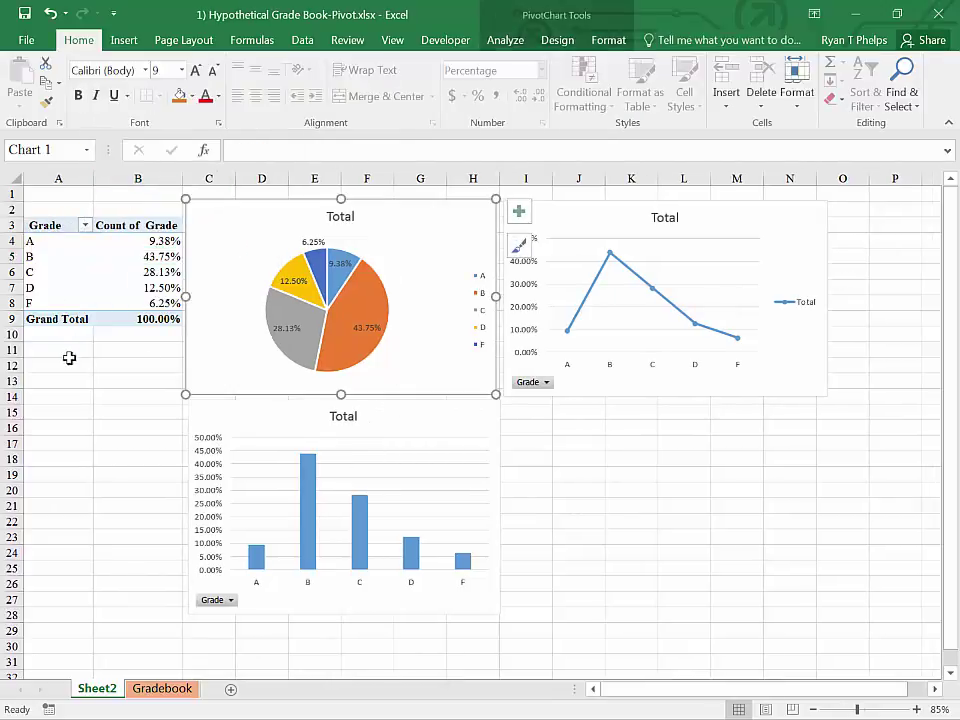
Step: Retitle the pie chart from Total to 'Grade Distribution'
double_click(352, 216)
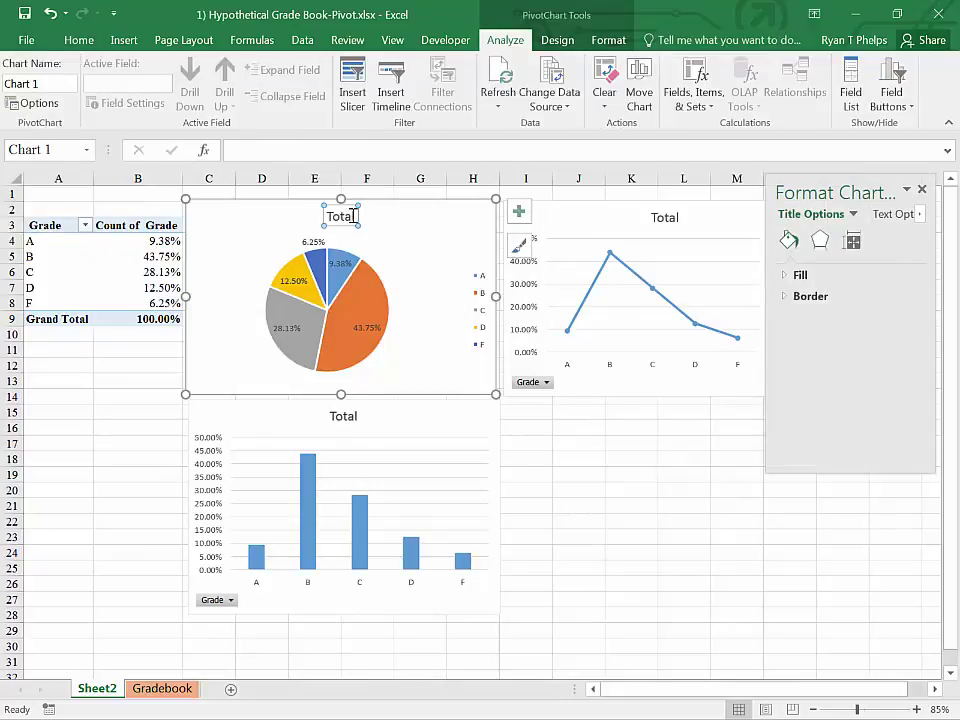
left_click_drag(355, 216, 330, 216)
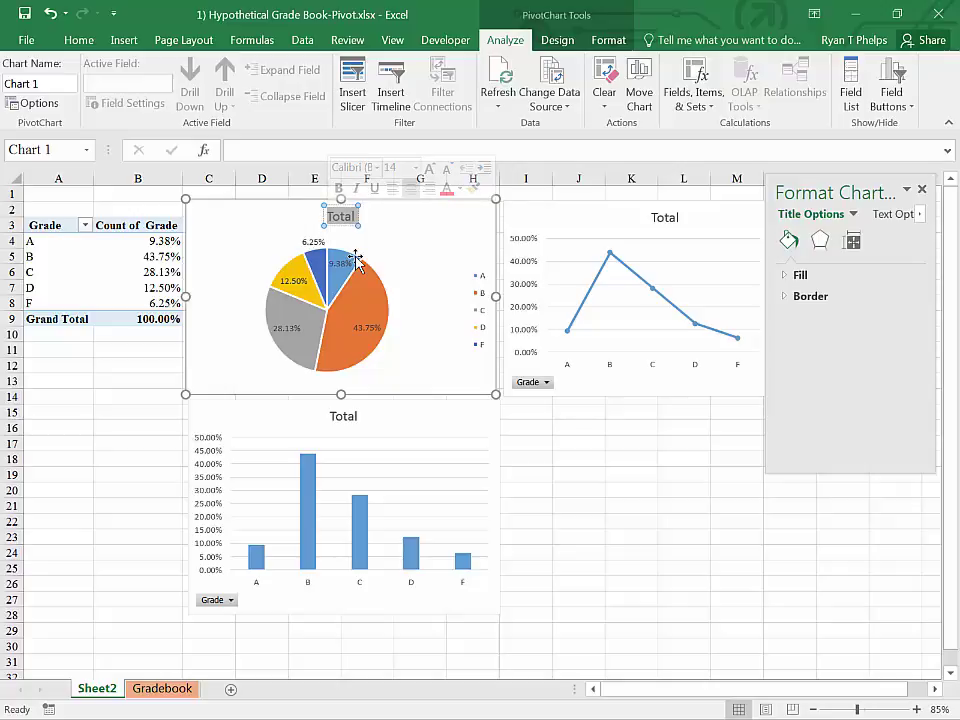
type("Gra")
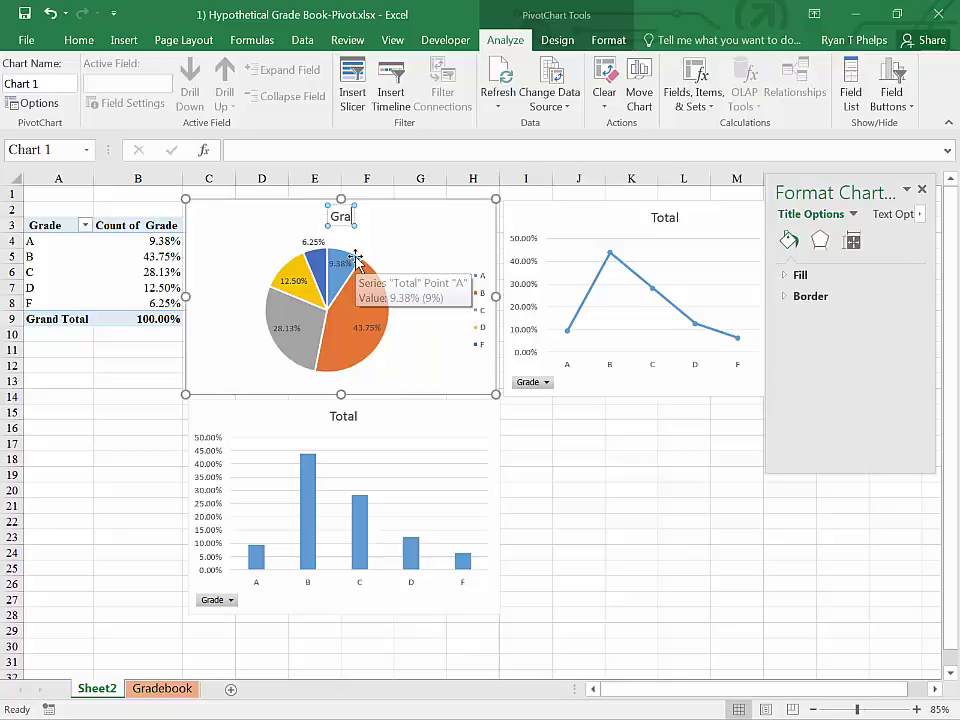
type("de Disti")
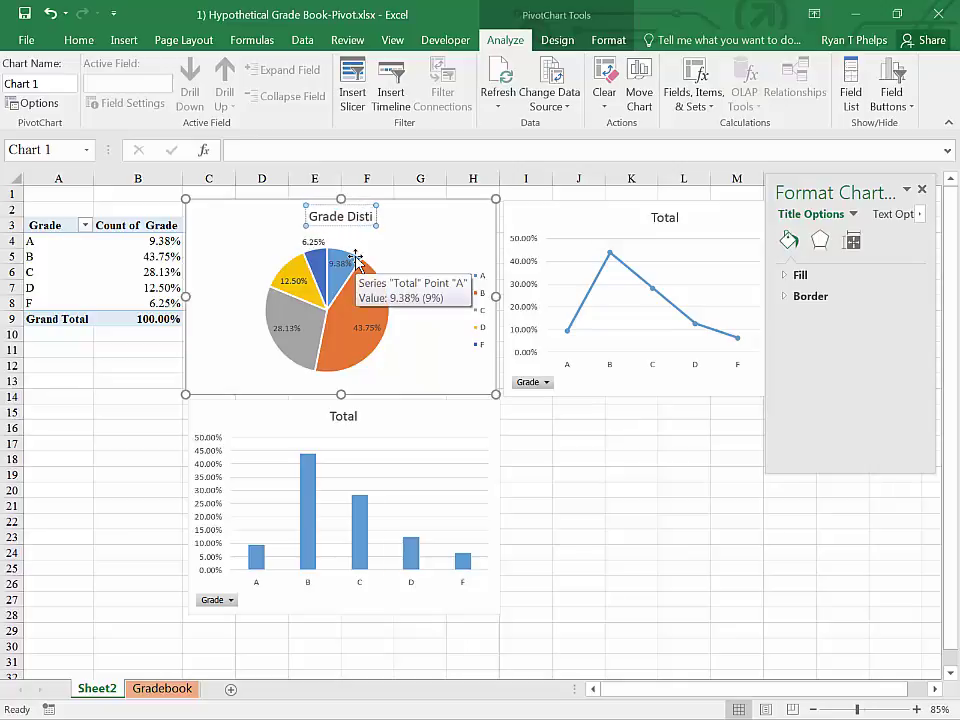
key("BackSpace")
type("ribution")
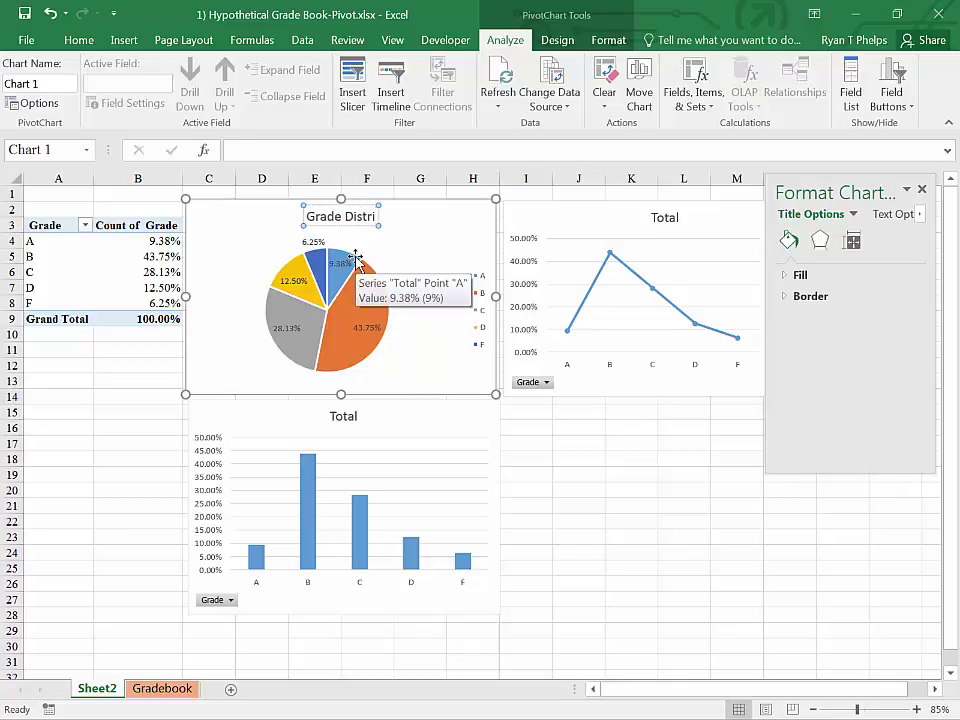
left_click(403, 240)
Step: Replace the line chart's Total title with 'Grade Distribution'
left_click(670, 222)
left_click(670, 222)
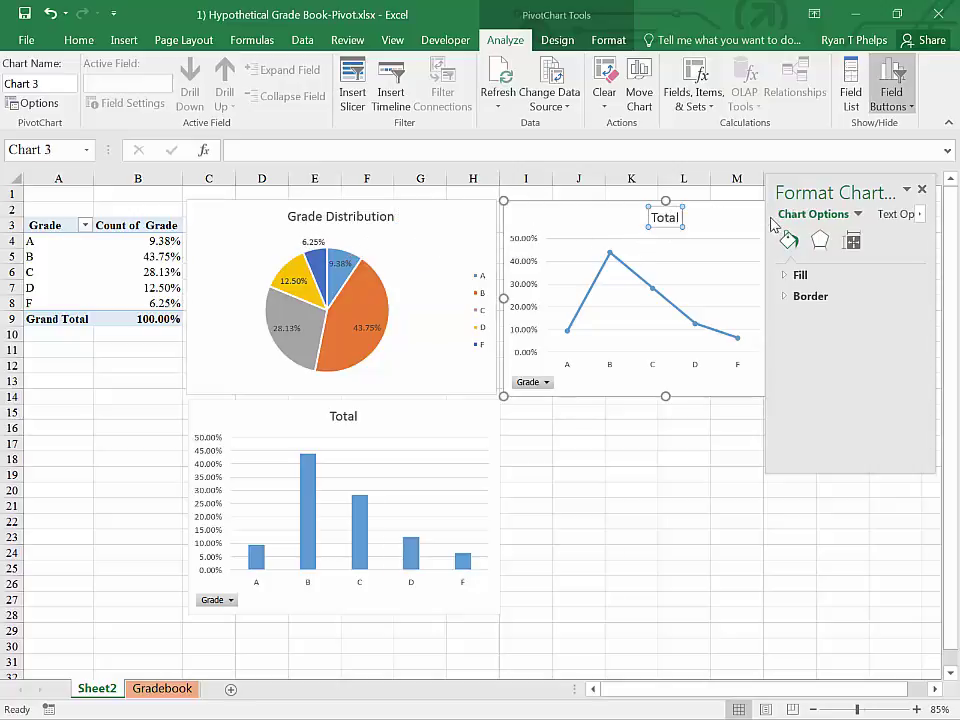
left_click(921, 189)
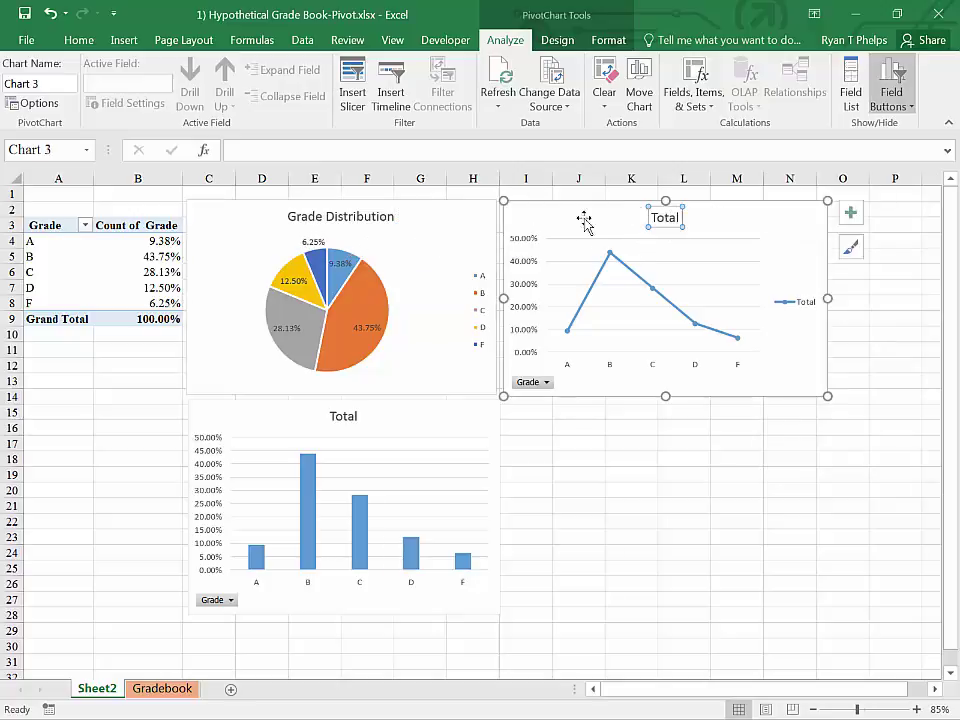
left_click(652, 216)
left_click_drag(652, 216, 678, 221)
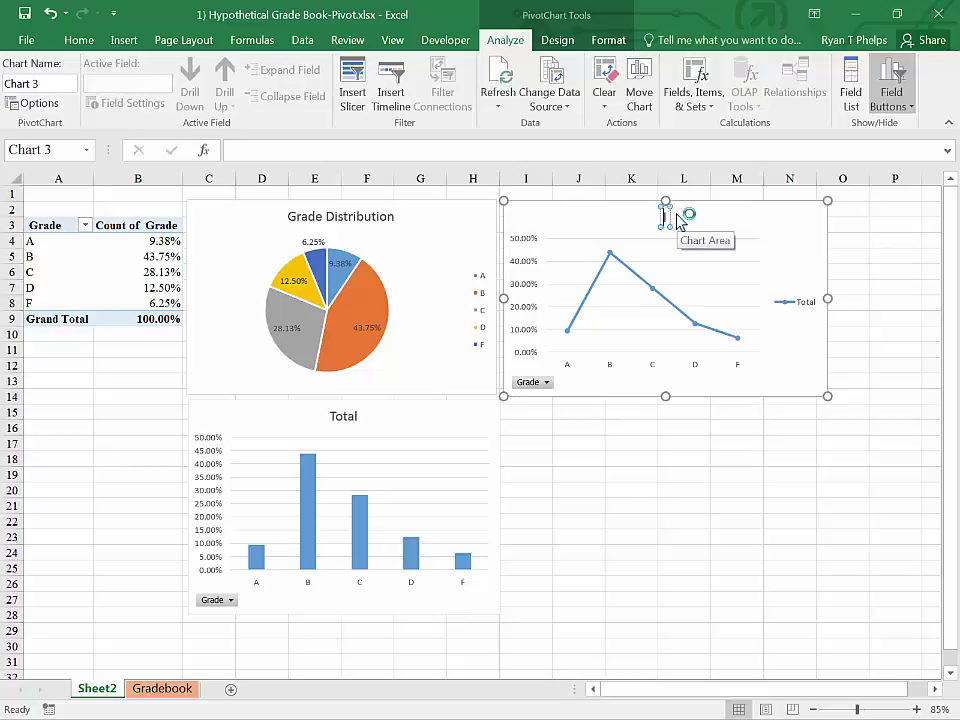
key("Delete")
type("Grade")
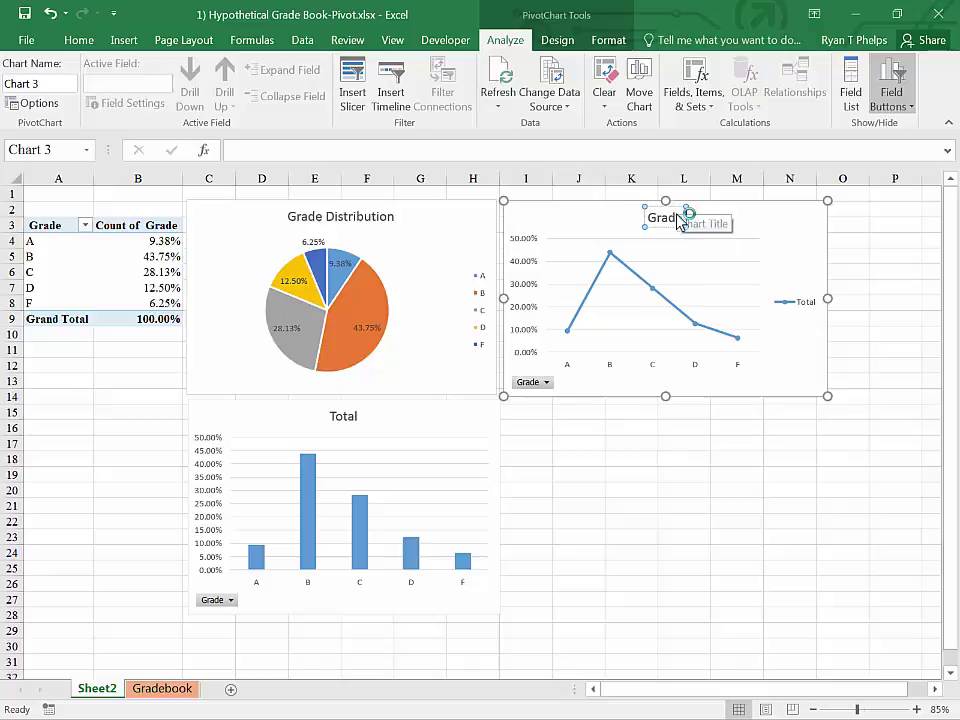
type(" Distribution")
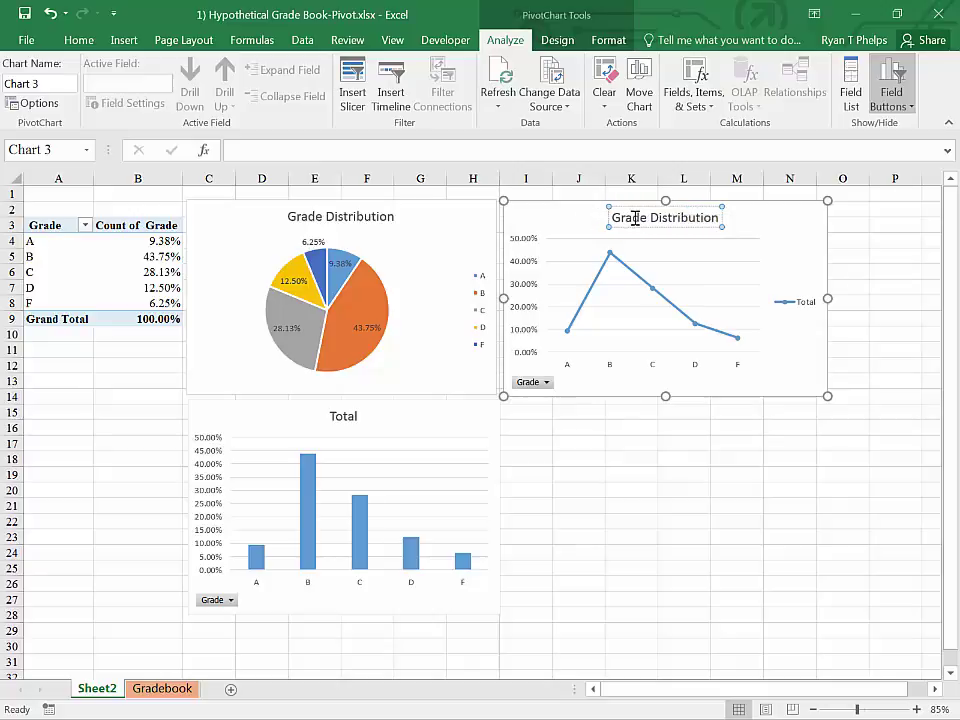
Step: Copy 'Grade Distribution' and paste it over the bar chart's Total title
left_click_drag(617, 218, 710, 218)
key("ctrl+c")
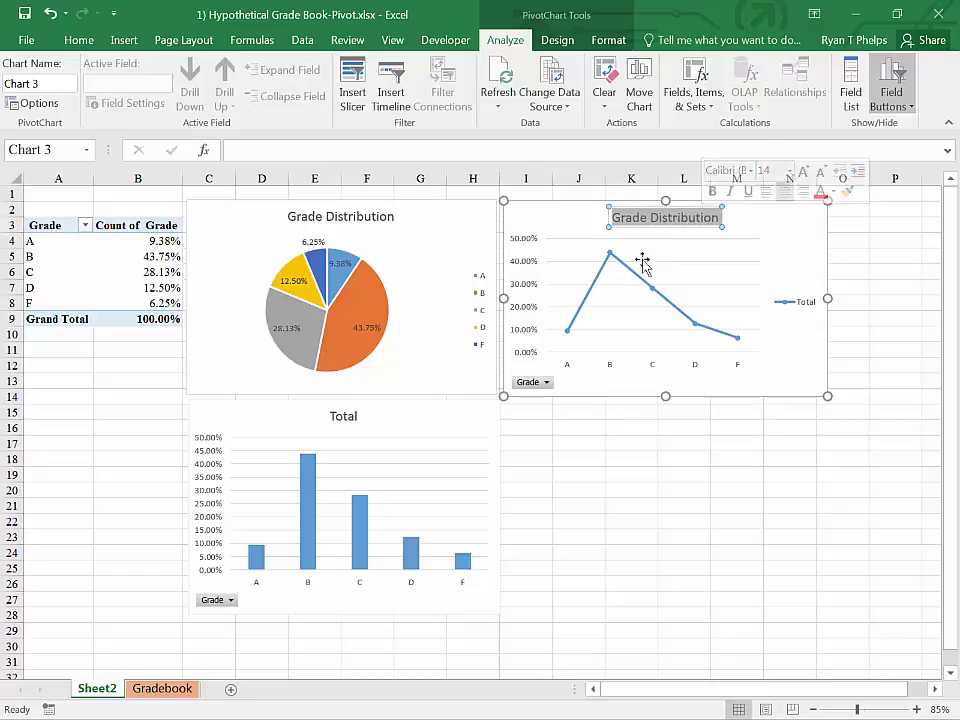
left_click(336, 451)
left_click(340, 415)
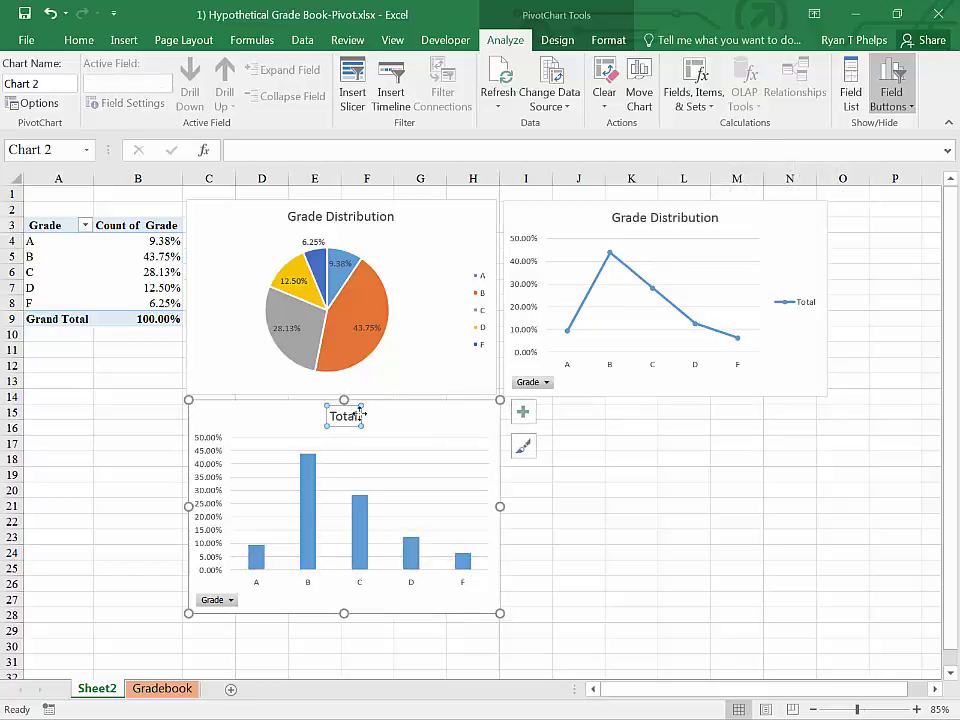
double_click(350, 415)
key("ctrl+v")
left_click(392, 360)
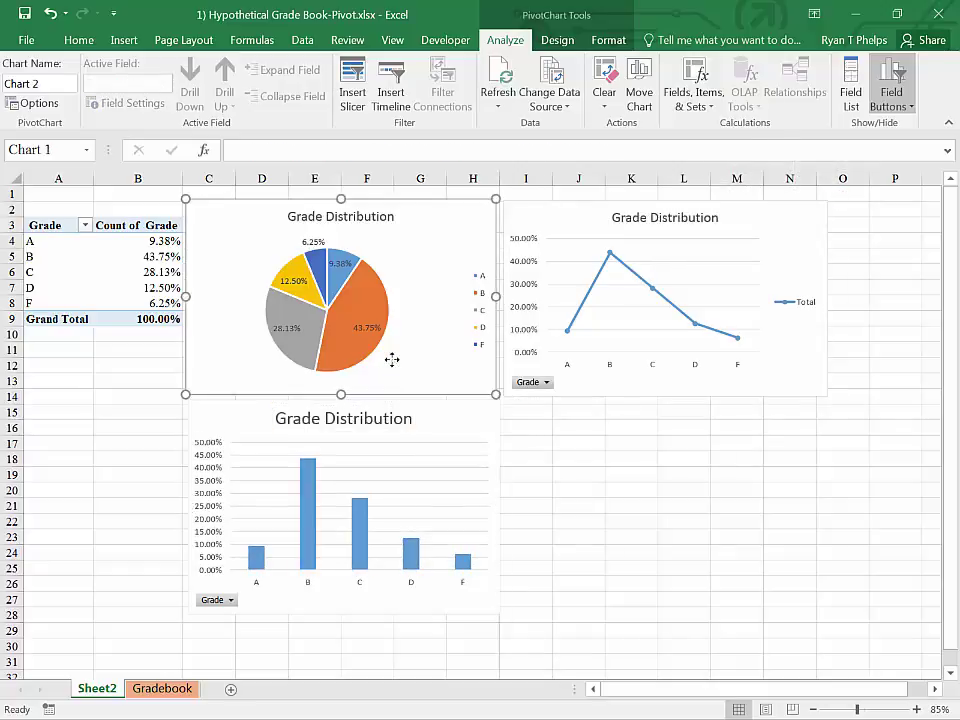
left_click(588, 359)
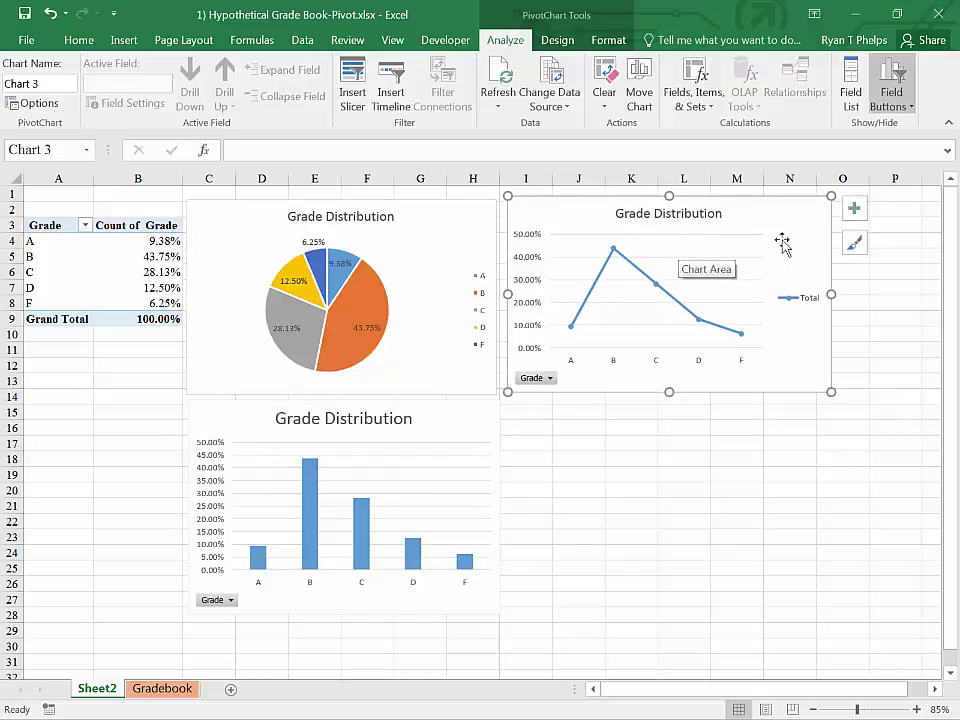
Step: Remove the Total legend from the line chart
left_click(797, 305)
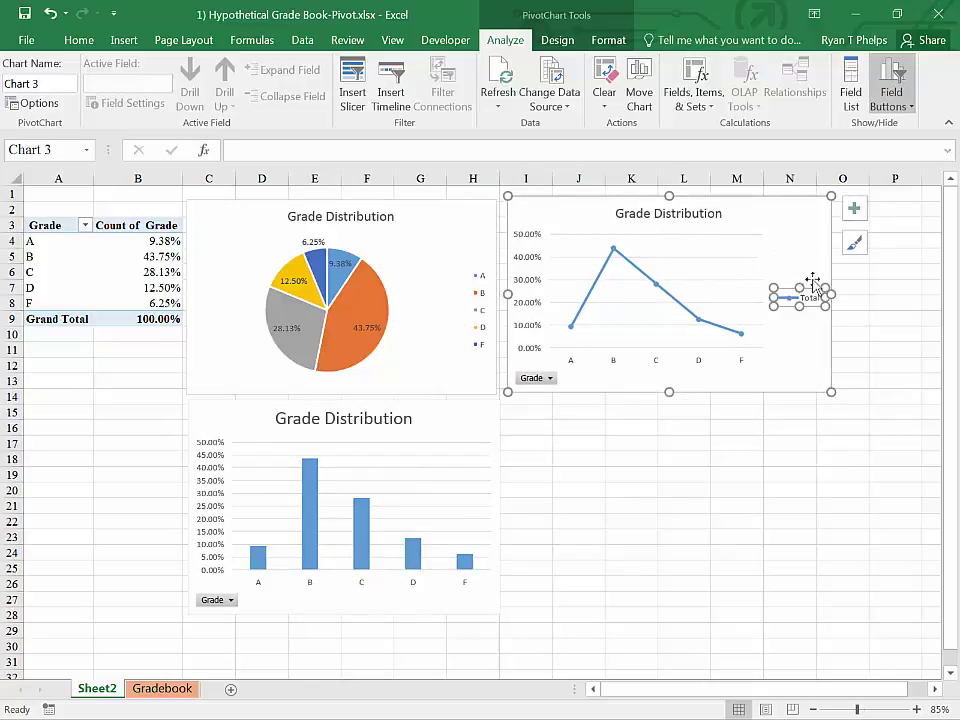
left_click(854, 209)
left_click(375, 347)
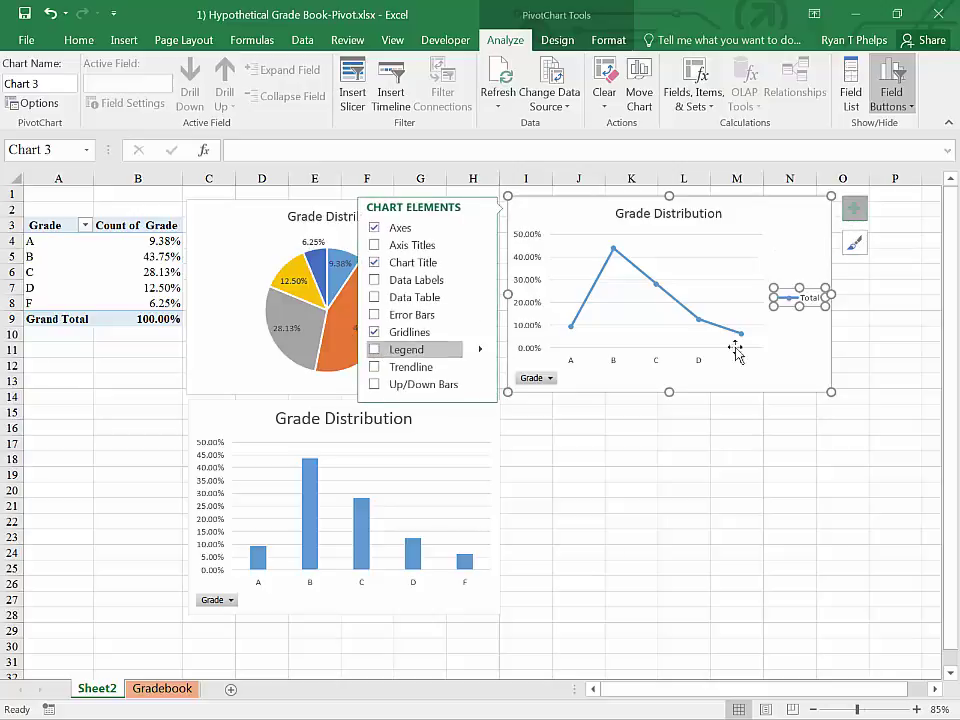
left_click(257, 380)
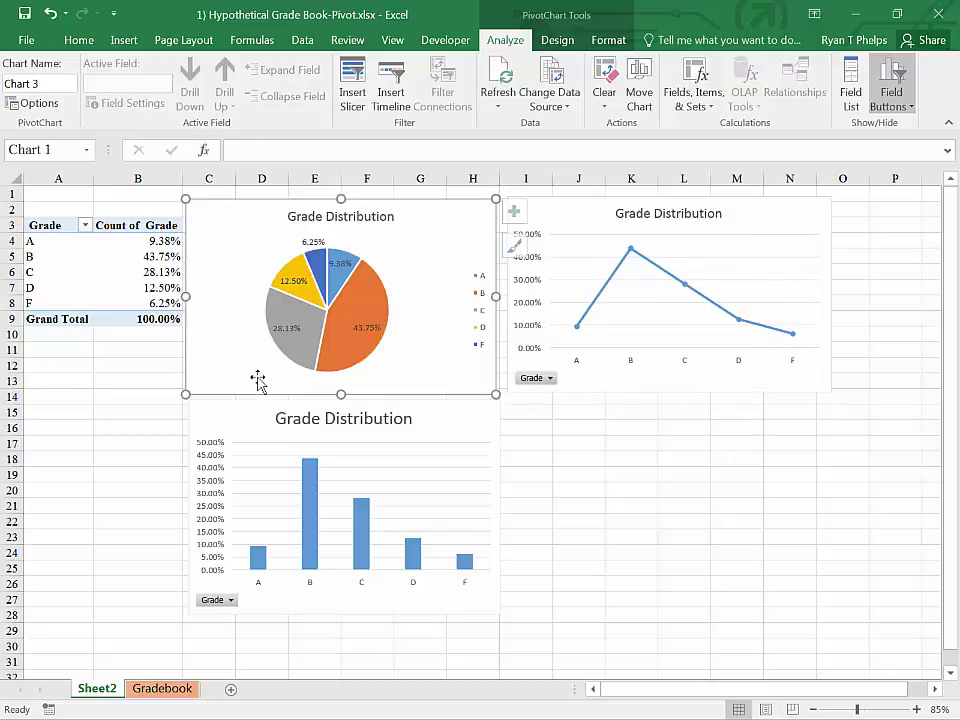
Step: Add vertical and horizontal axis titles to the line chart
left_click(692, 382)
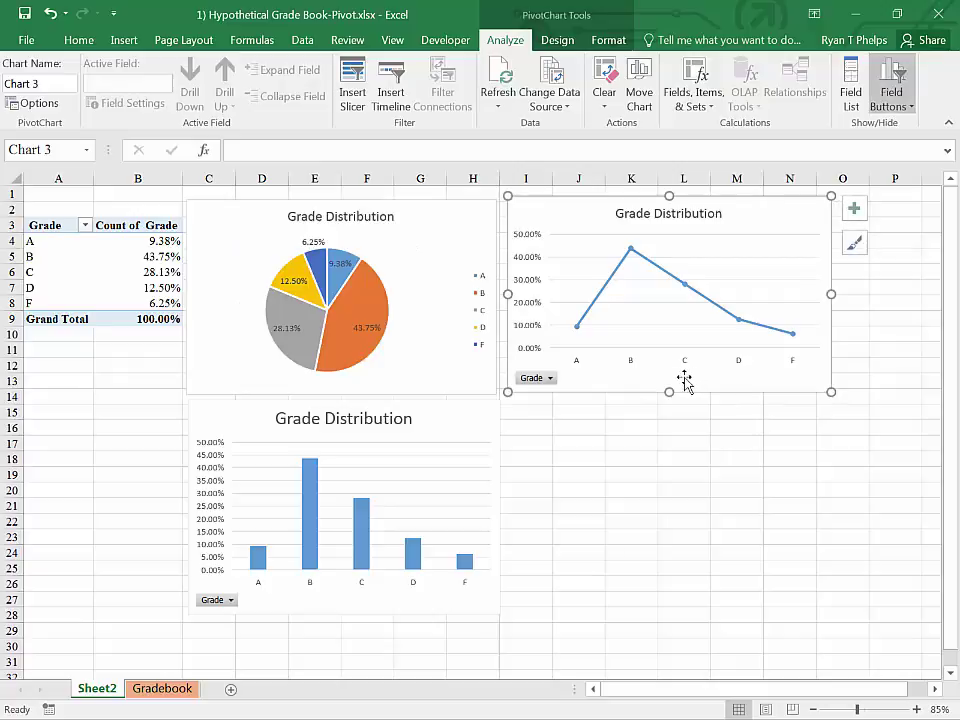
left_click(854, 208)
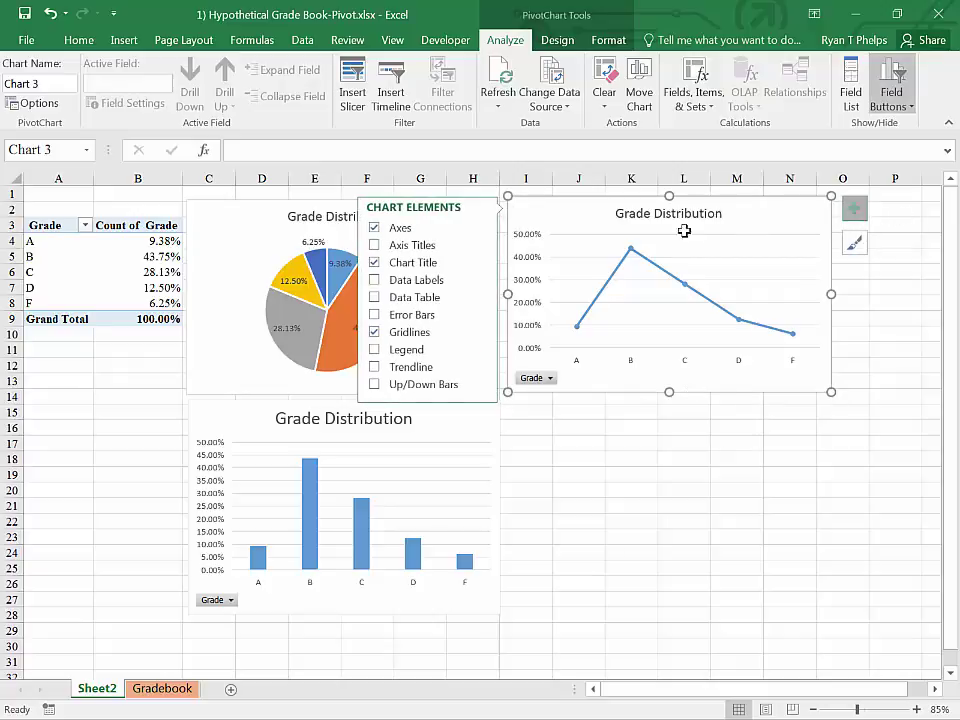
left_click(374, 246)
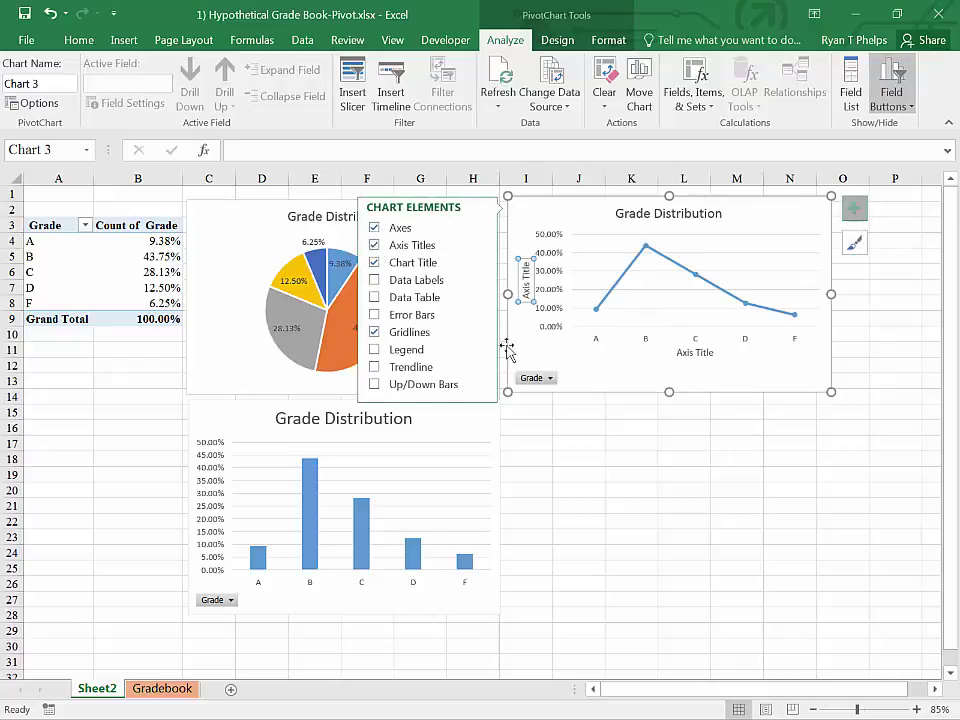
left_click(758, 369)
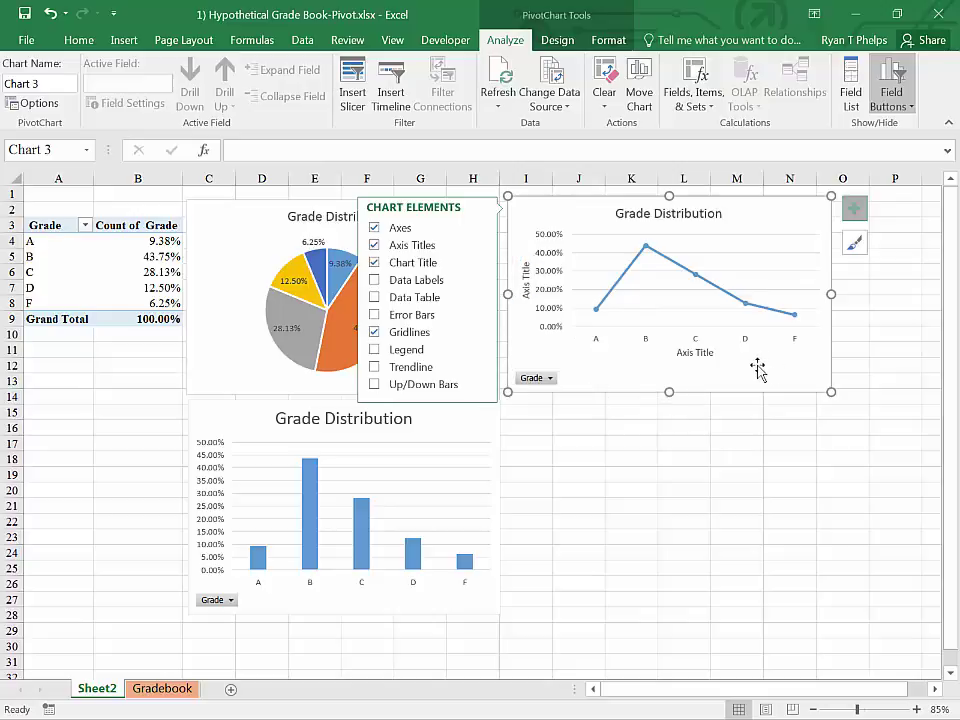
left_click(527, 280)
left_click(529, 262)
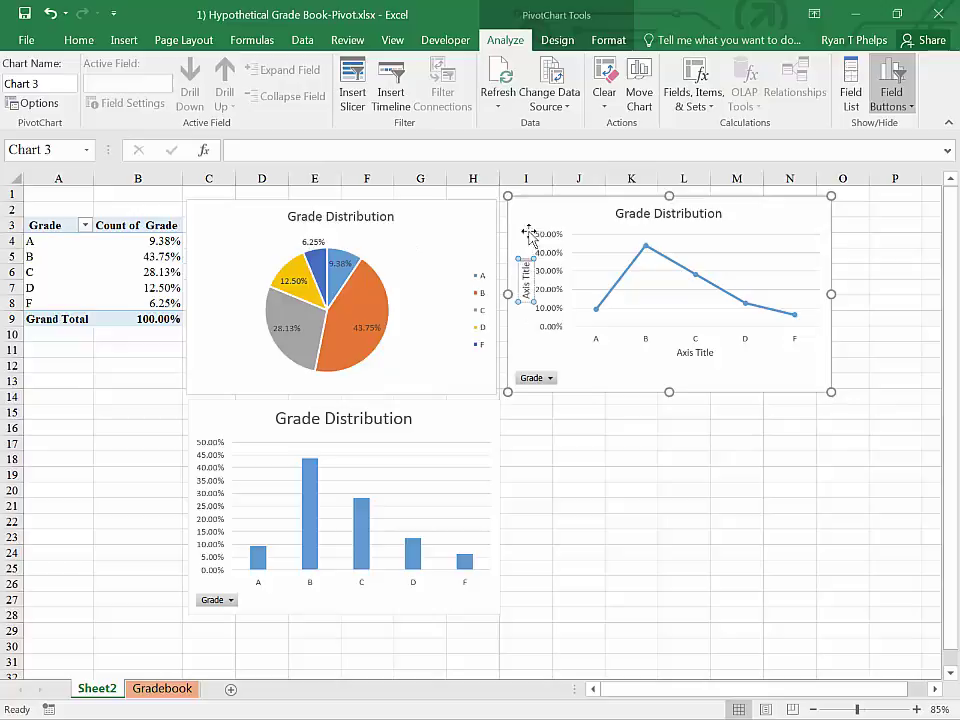
Step: Set the vertical axis title's text direction to Horizontal and rename it 'Percentage'
left_click(529, 236)
right_click(526, 219)
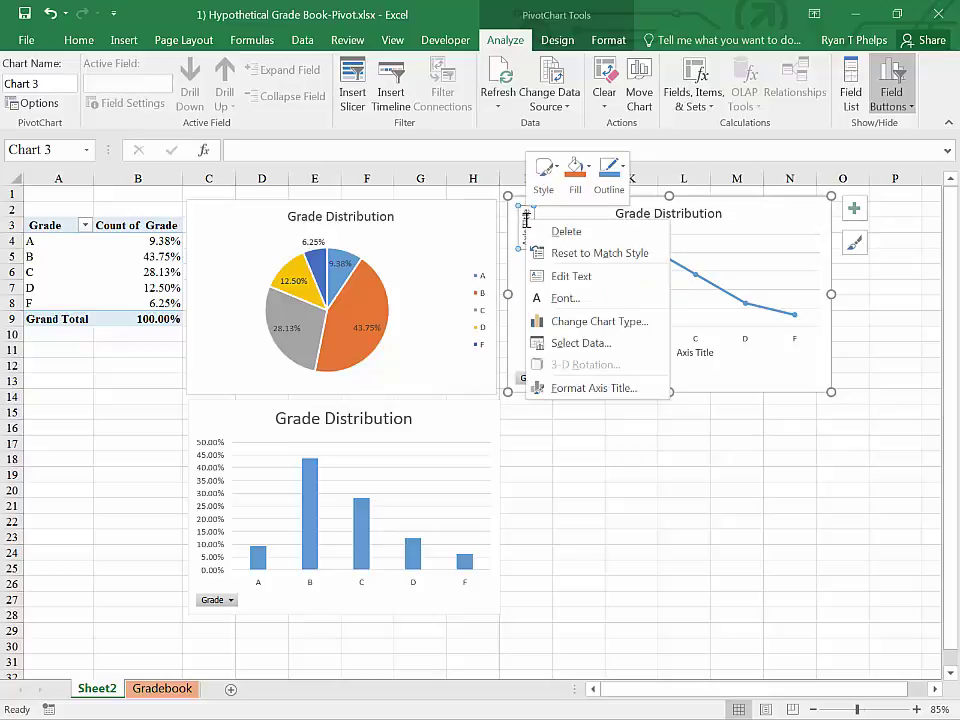
left_click(575, 387)
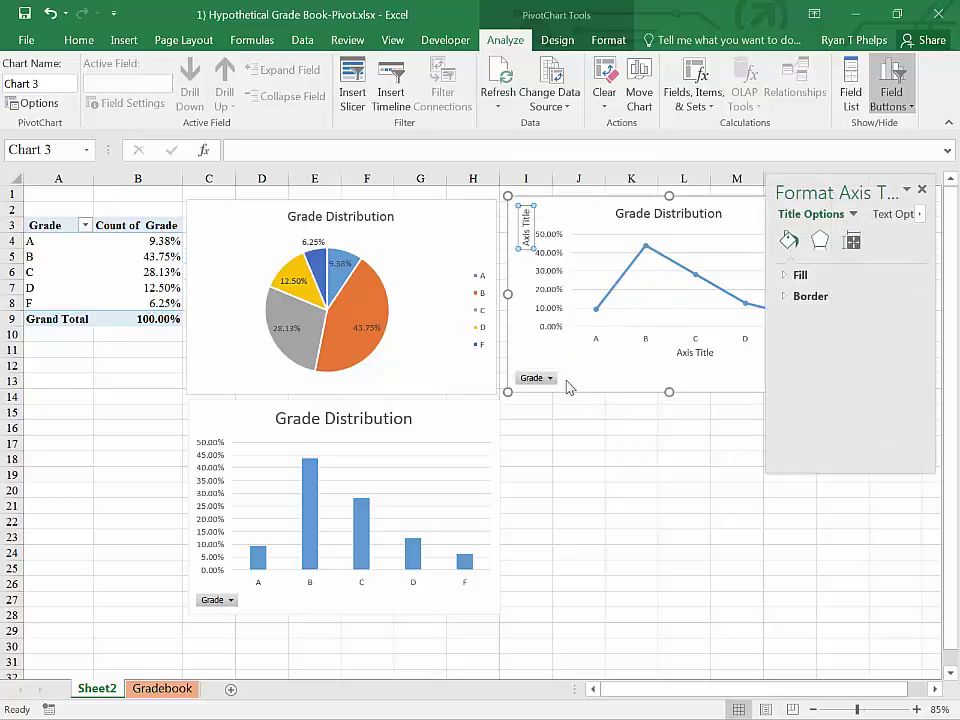
left_click(852, 241)
left_click_drag(827, 452, 853, 454)
left_click(866, 320)
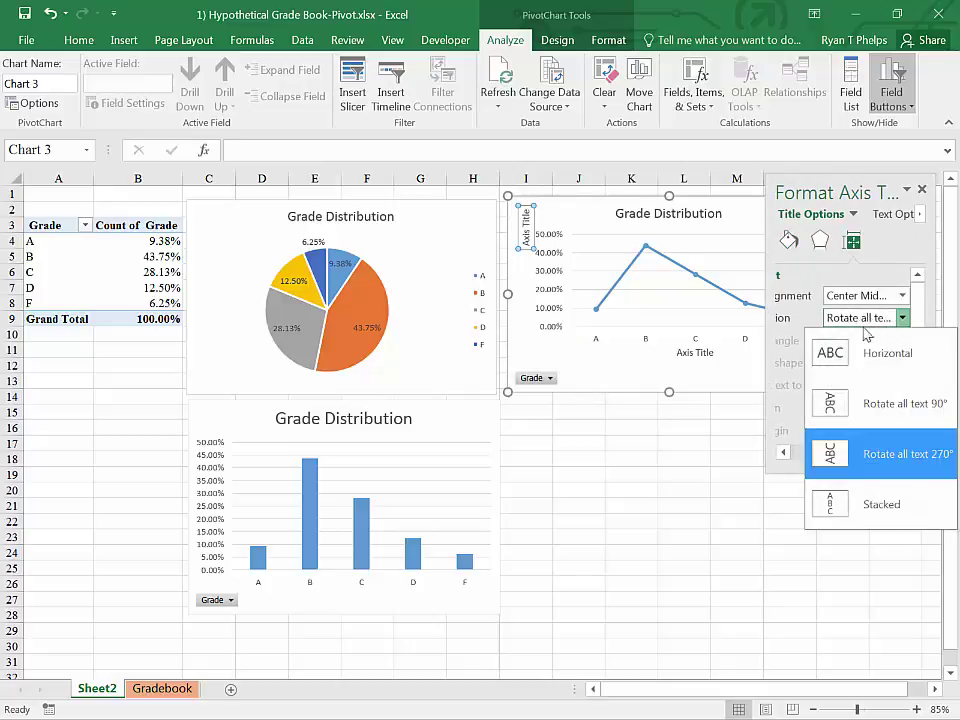
left_click(840, 351)
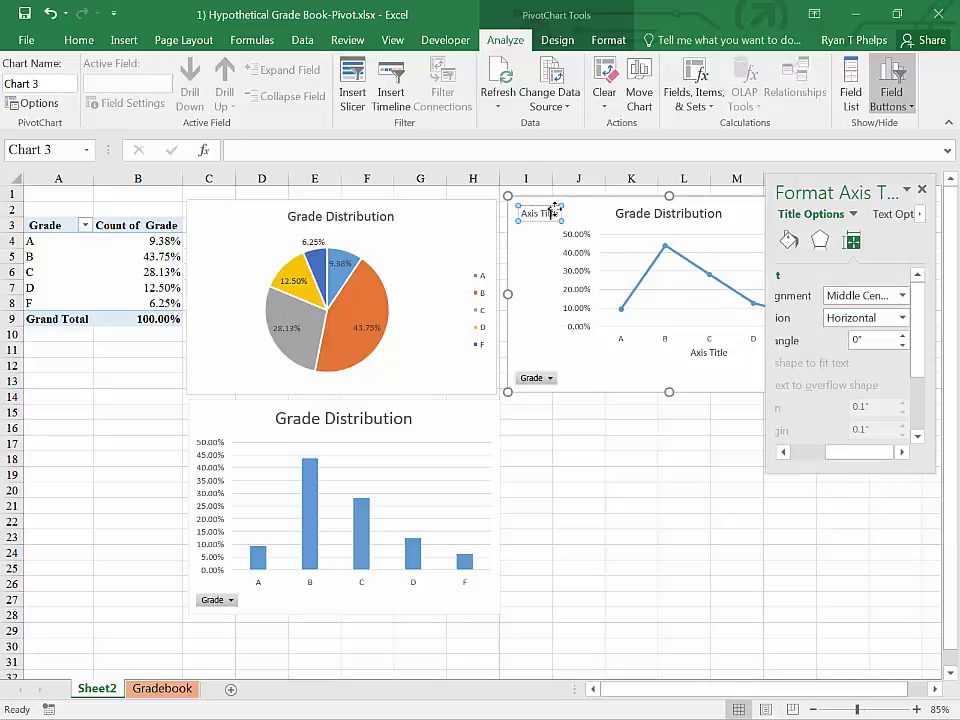
left_click_drag(557, 213, 529, 216)
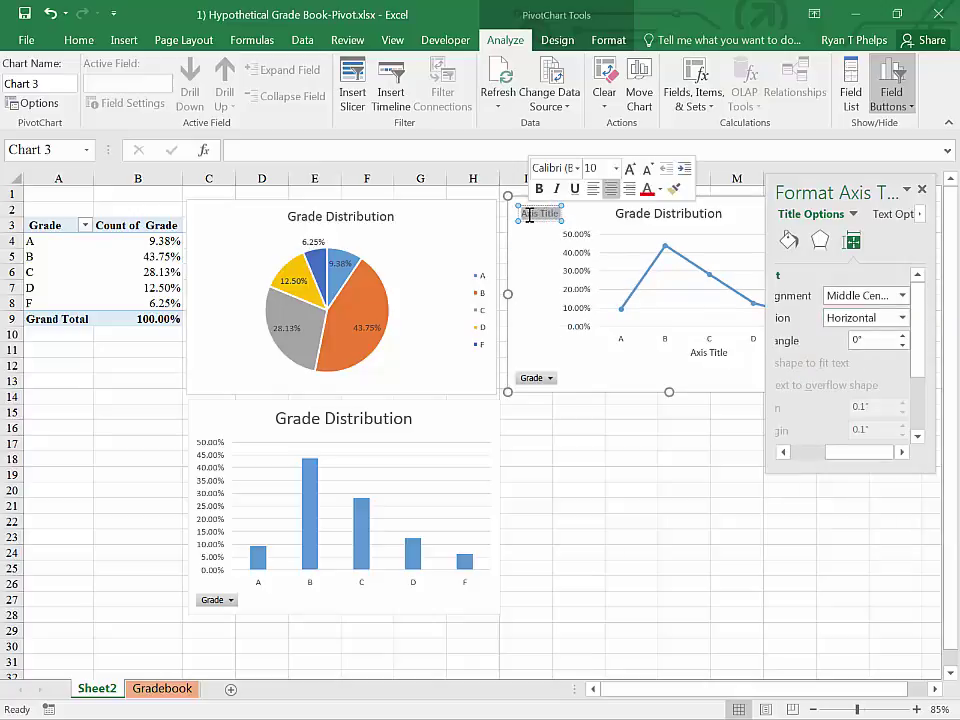
type("Percentag")
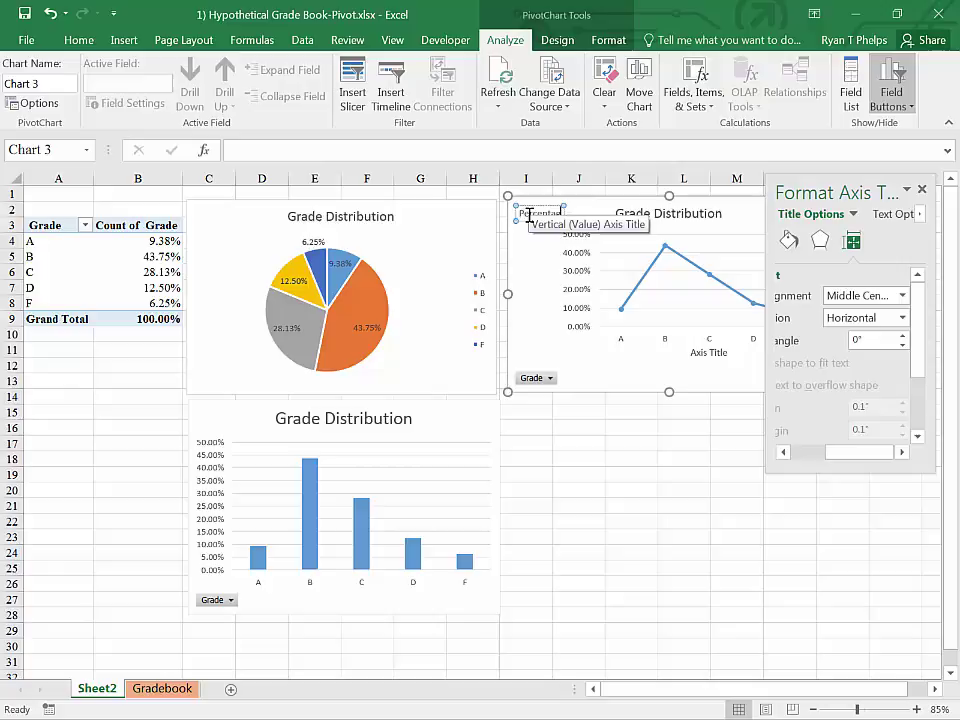
type("e")
Step: Rename the horizontal axis title 'Grade' and move it to the chart's lower right
left_click(538, 268)
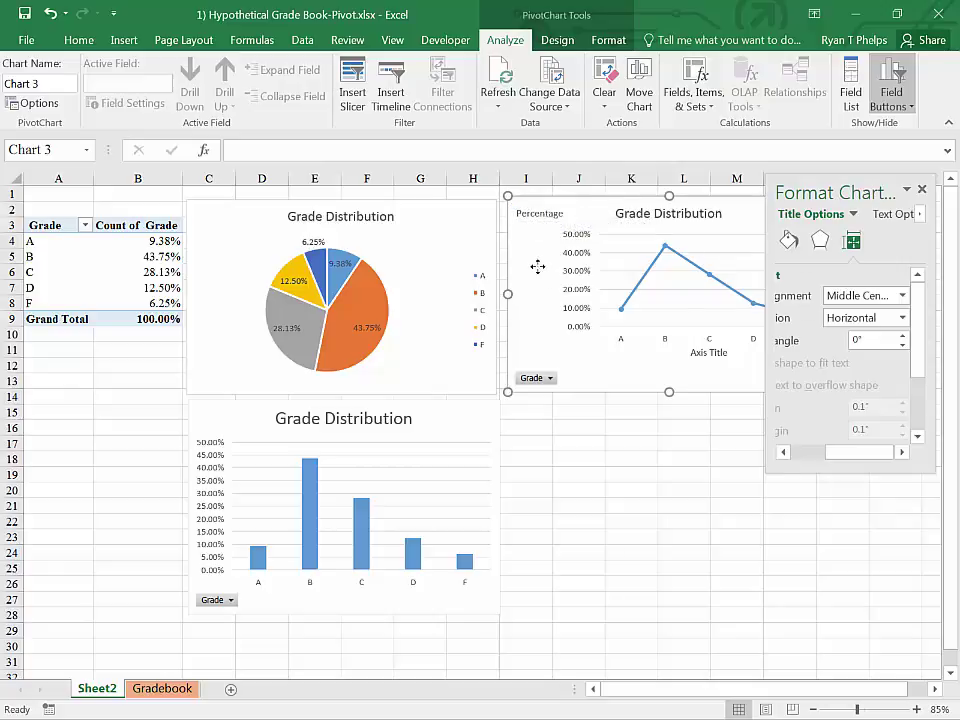
left_click(695, 353)
double_click(702, 355)
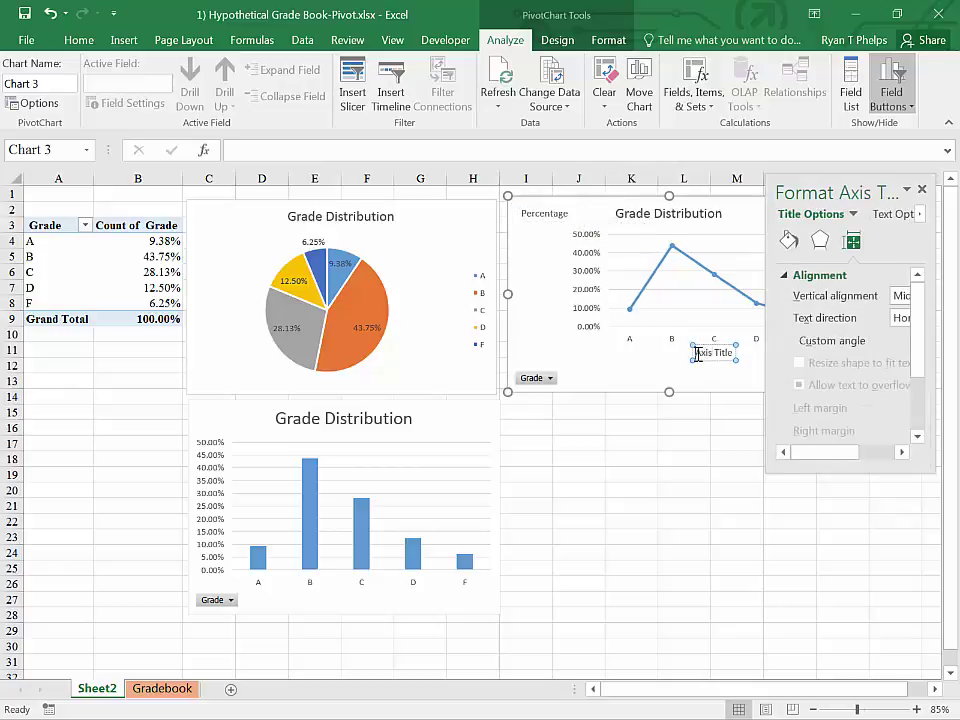
left_click_drag(697, 355, 735, 352)
type("Grade")
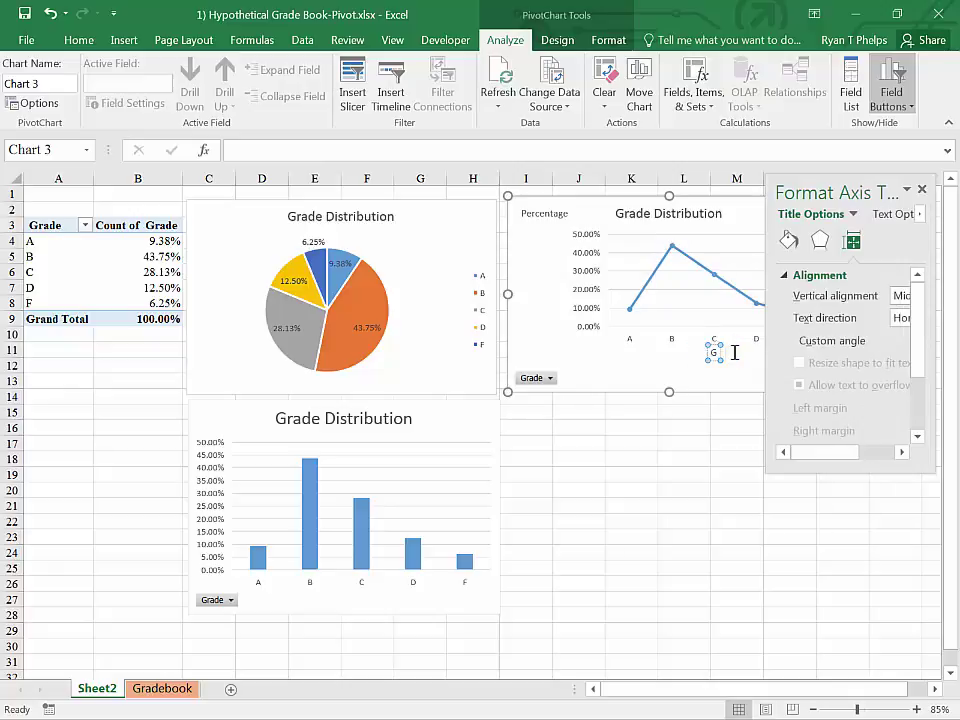
left_click(679, 368)
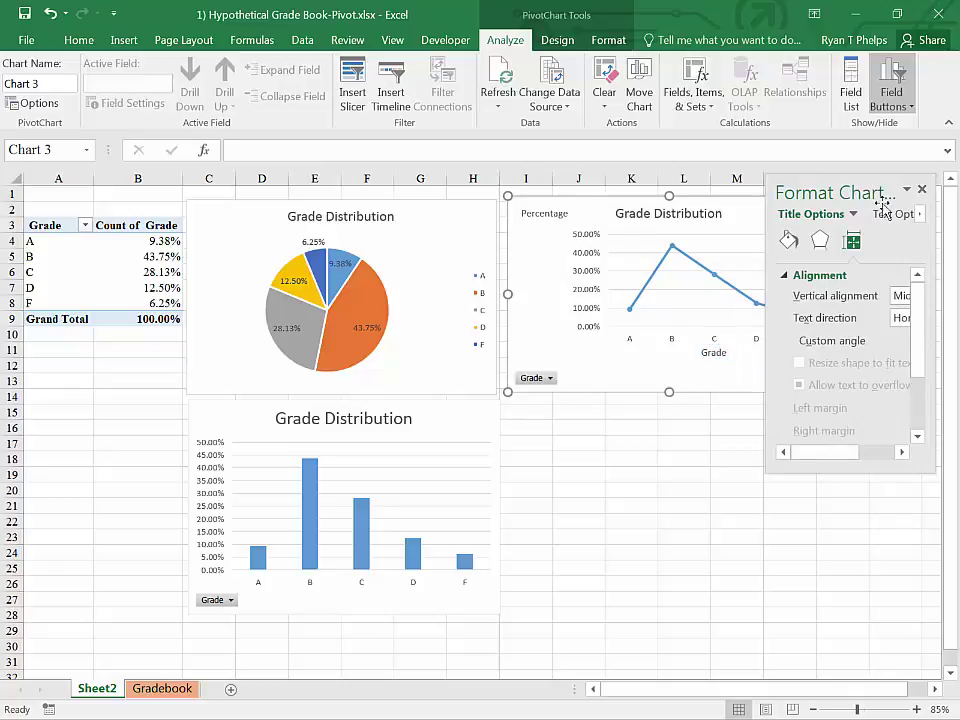
left_click(921, 189)
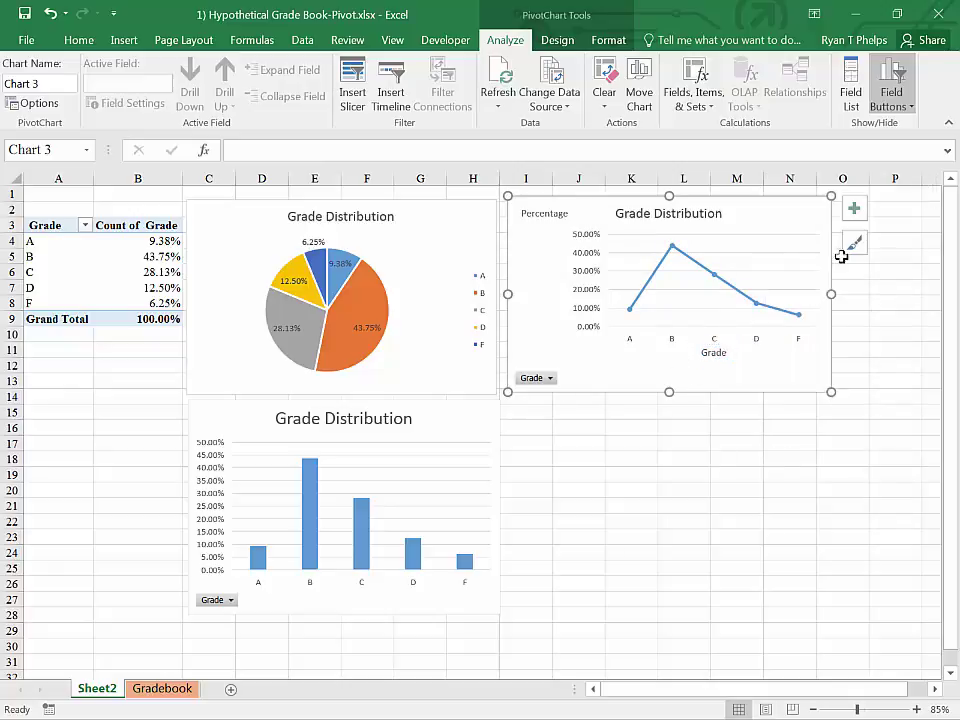
left_click(714, 351)
left_click_drag(715, 344, 806, 352)
Step: Enlarge the line chart's plot area down and left, nudging the Grade title lower
left_click(632, 308)
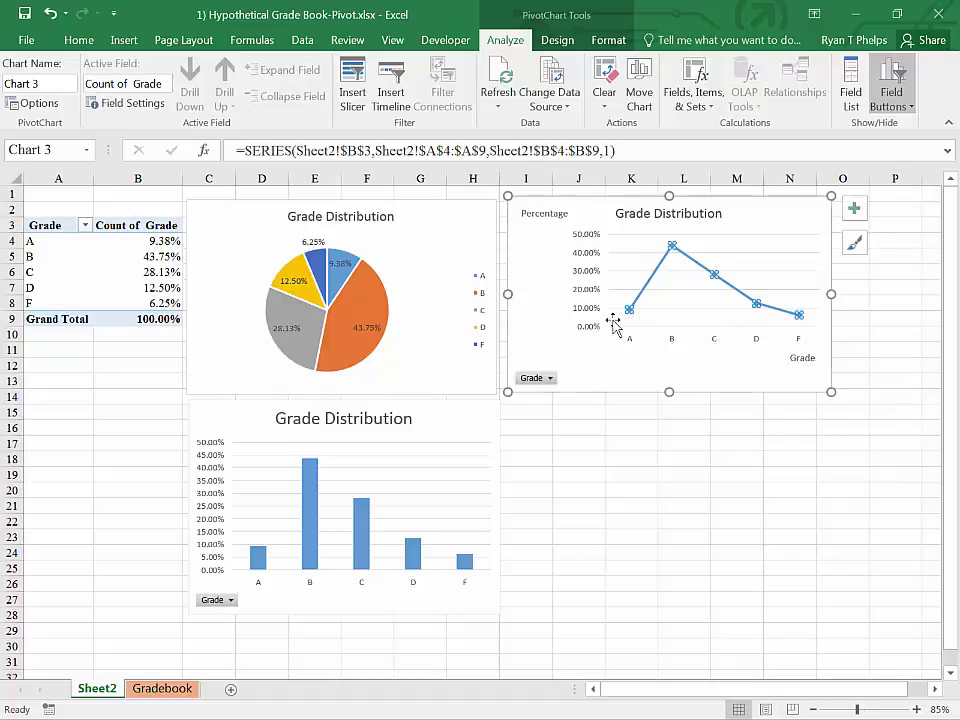
left_click(609, 328)
left_click_drag(588, 336, 579, 345)
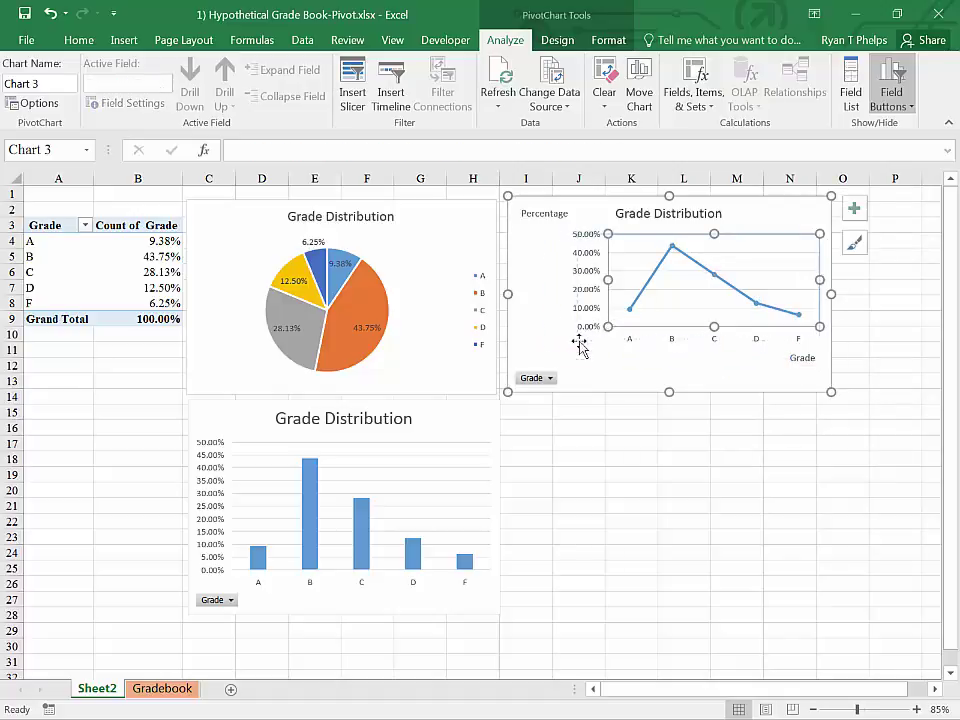
left_click(645, 362)
left_click(798, 360)
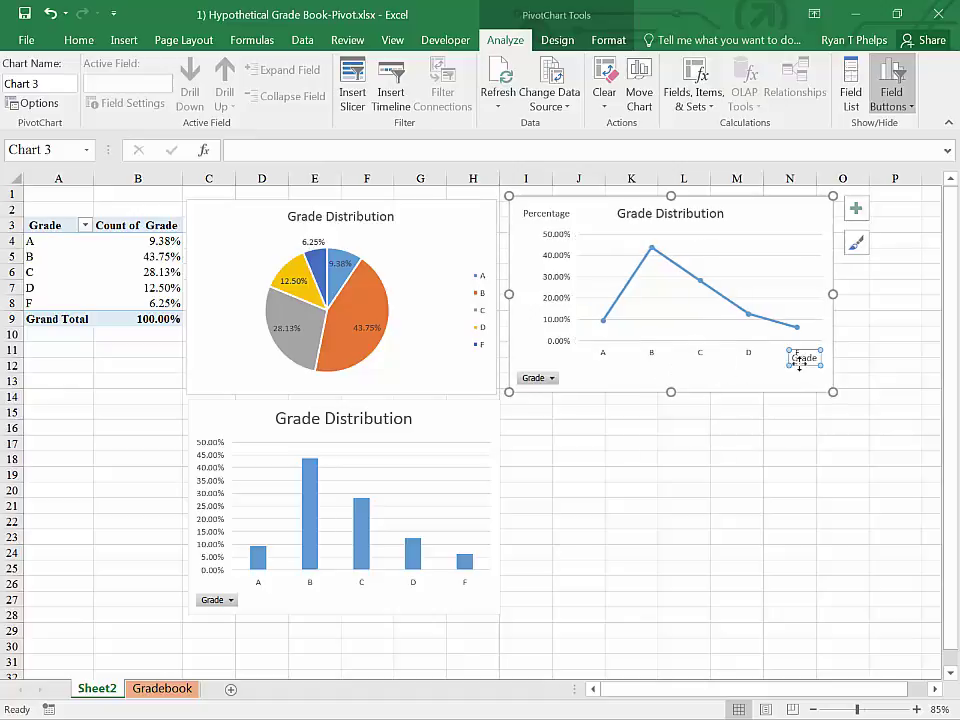
left_click_drag(800, 362, 799, 376)
left_click(594, 207)
left_click(588, 340)
left_click_drag(578, 341, 555, 350)
Step: Hide all field buttons, including the Grade filter, on the line chart
right_click(549, 378)
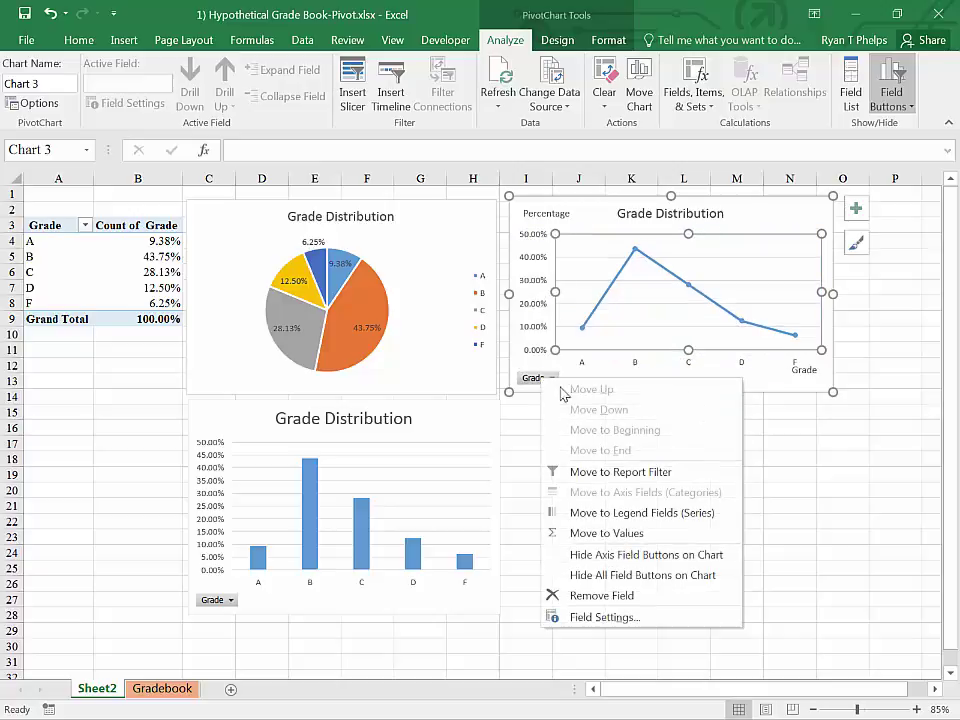
left_click(609, 575)
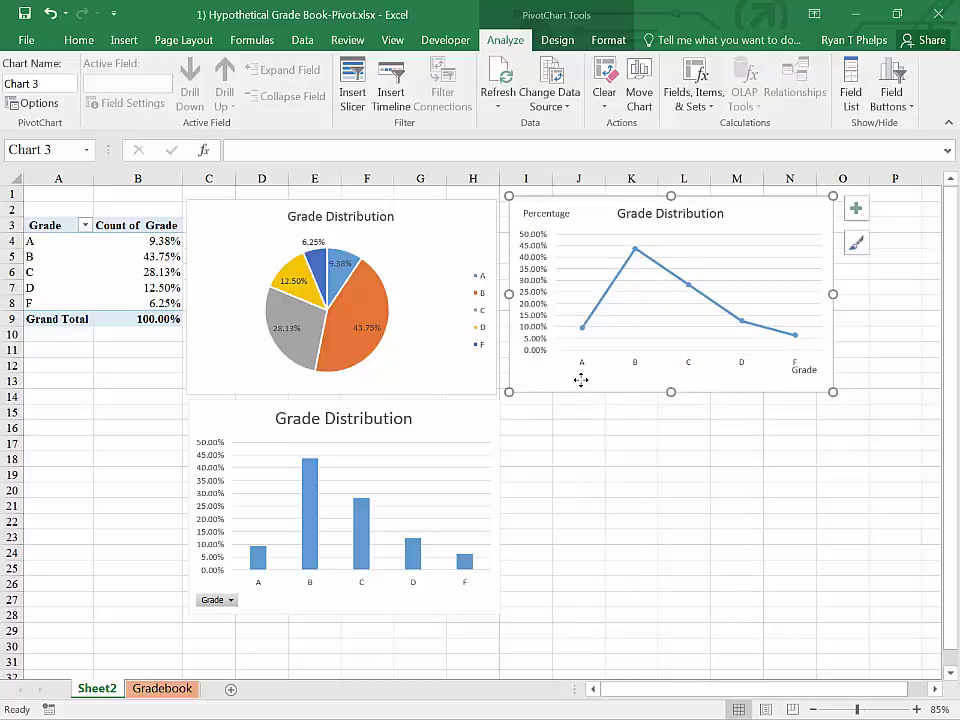
left_click(212, 432)
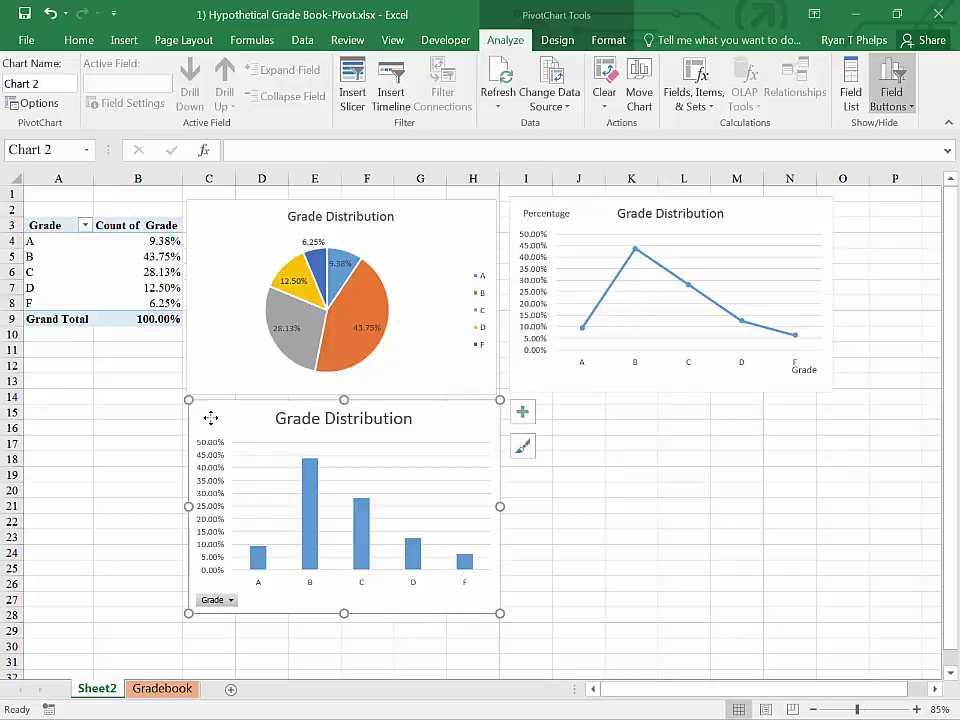
Step: Add axis titles to the bar chart and move the vertical title to the top-left
left_click(523, 411)
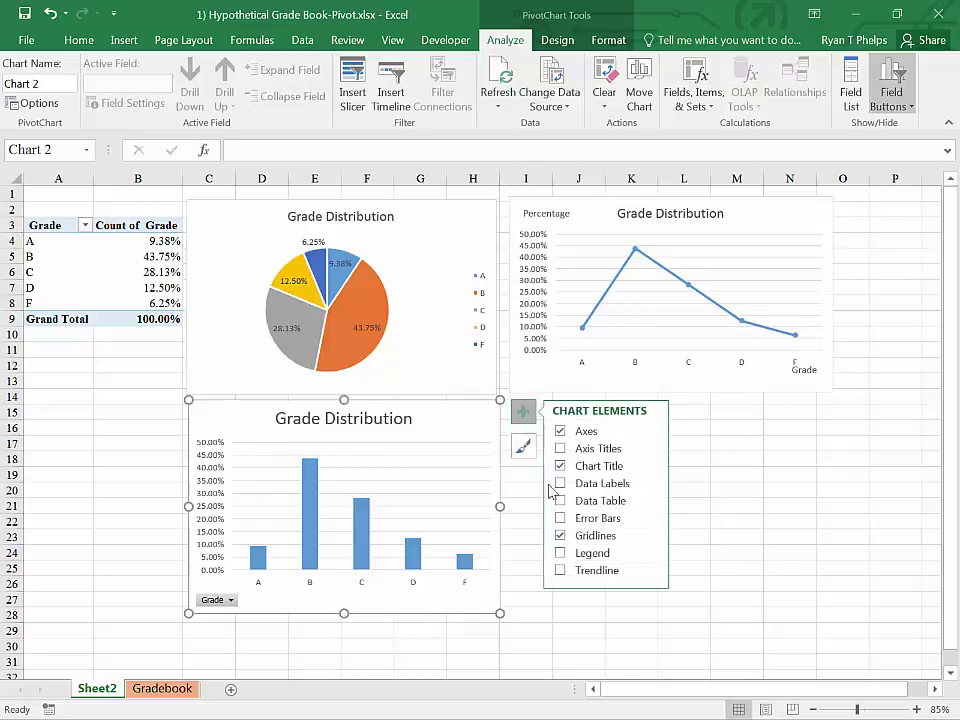
left_click(560, 448)
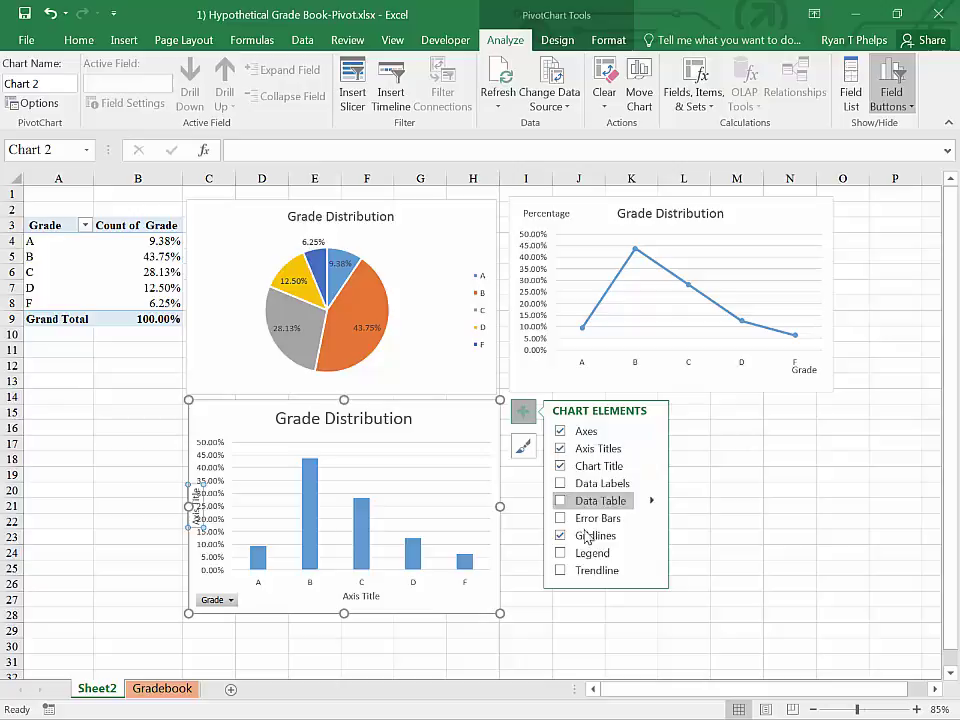
left_click(363, 527)
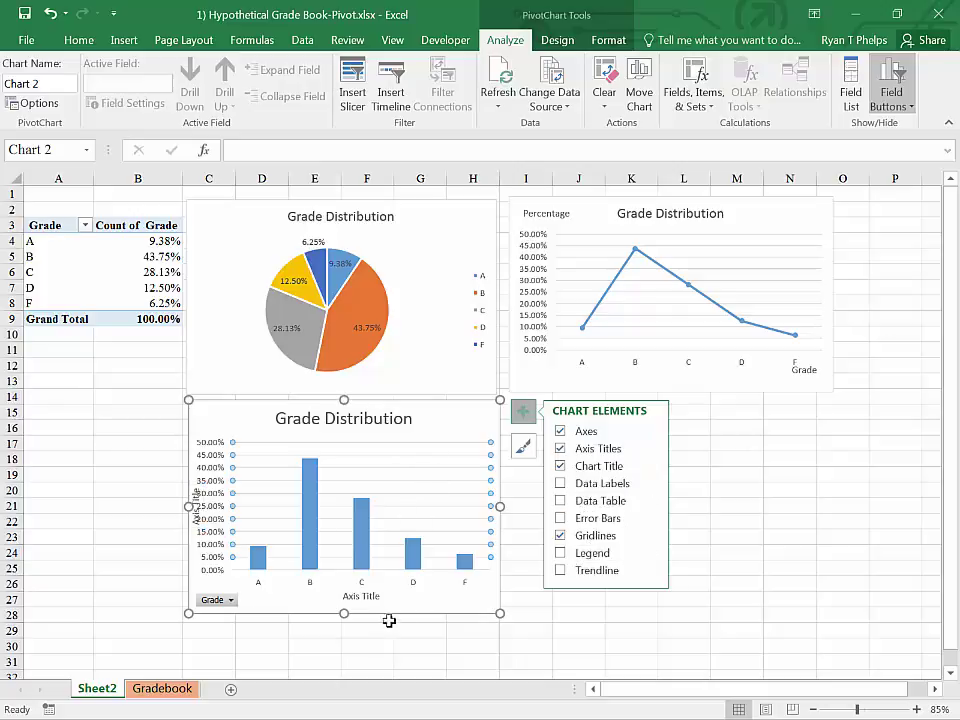
left_click(197, 492)
left_click_drag(197, 492, 208, 422)
Step: Make the vertical axis title read horizontally and rename it 'Percent'
right_click(212, 421)
left_click(295, 587)
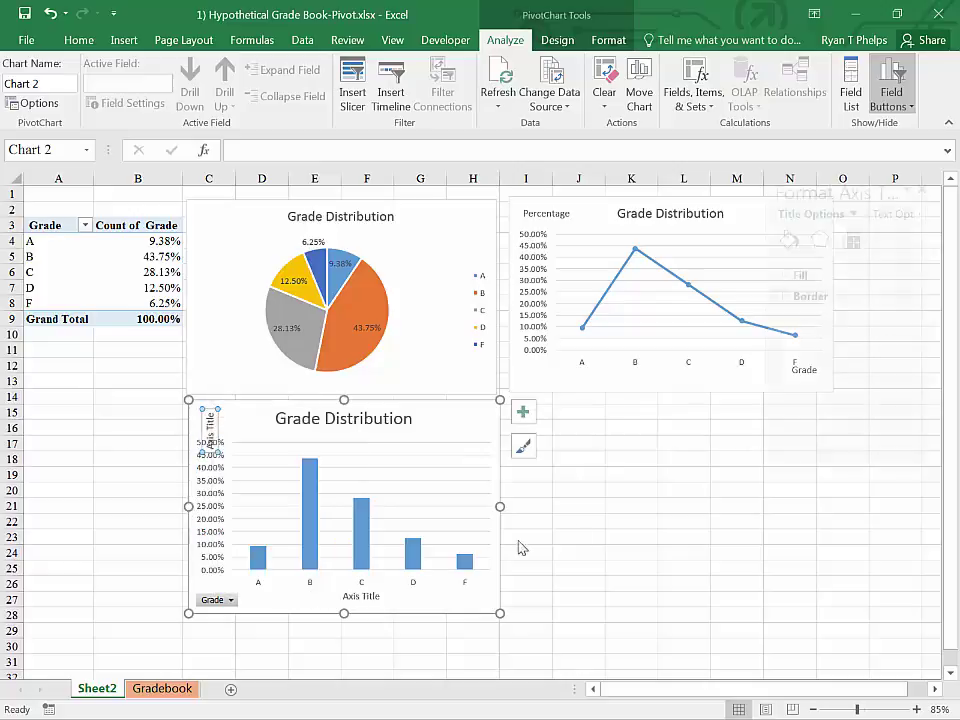
left_click(855, 242)
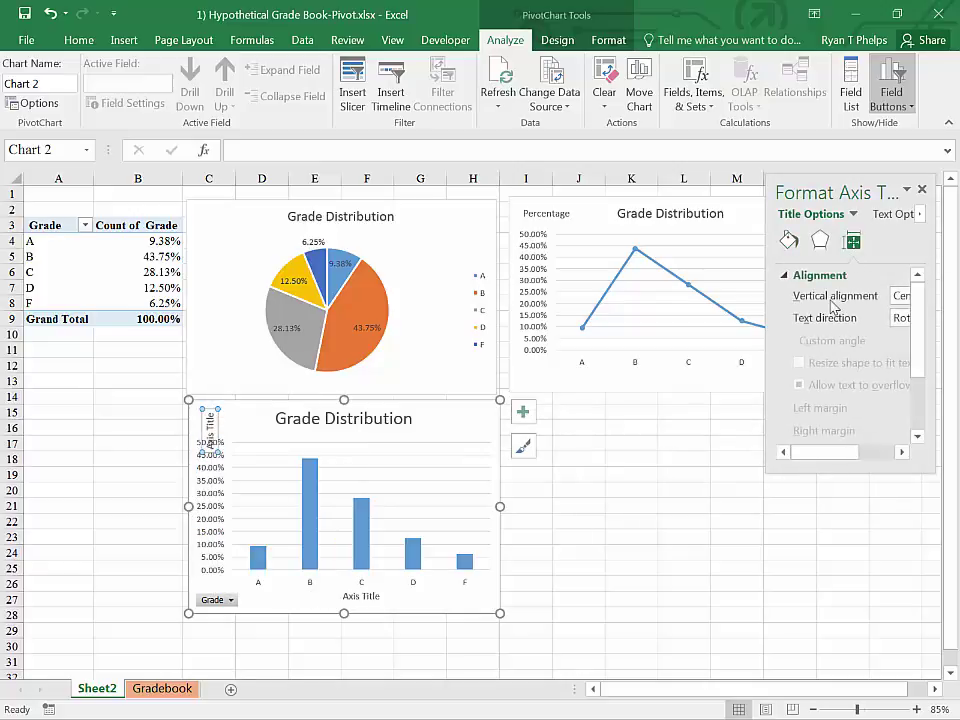
left_click(900, 318)
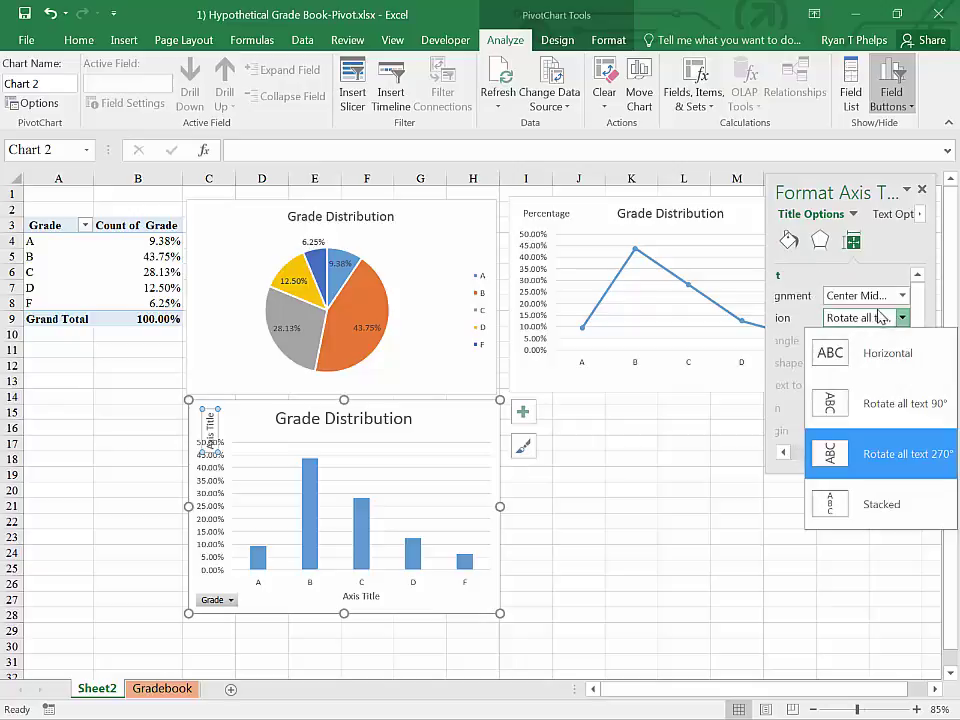
left_click(823, 366)
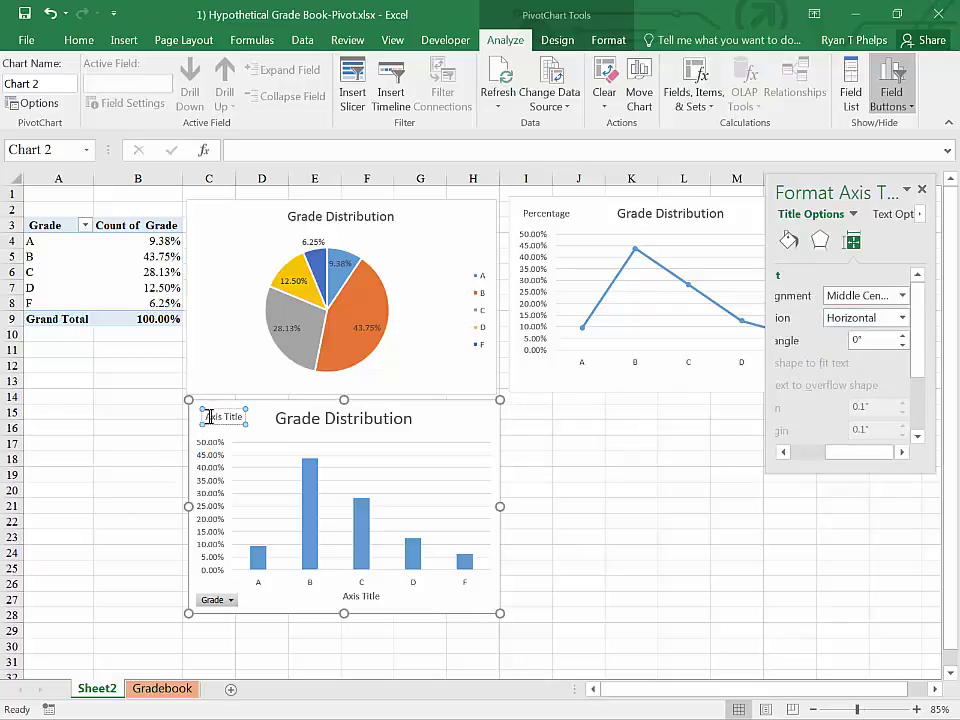
left_click_drag(205, 417, 244, 424)
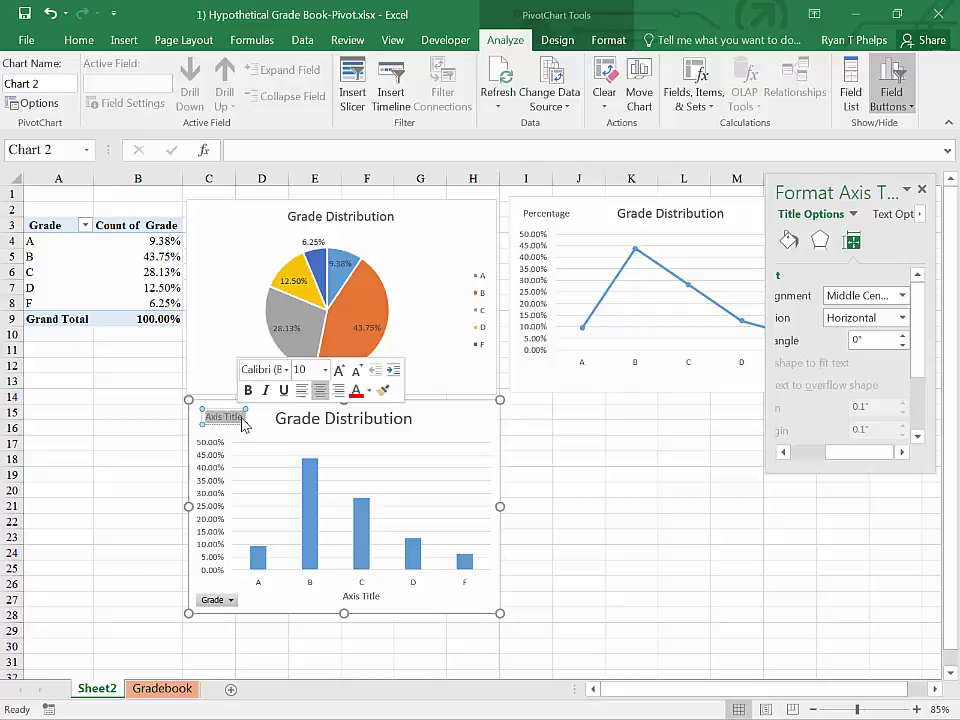
type("Percent")
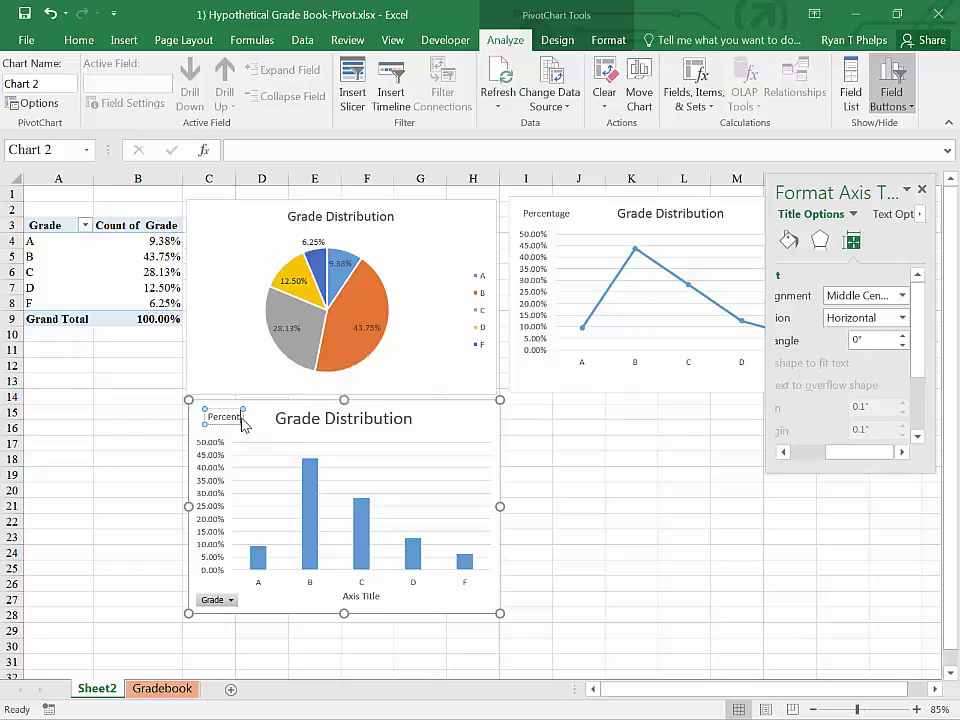
left_click(221, 424)
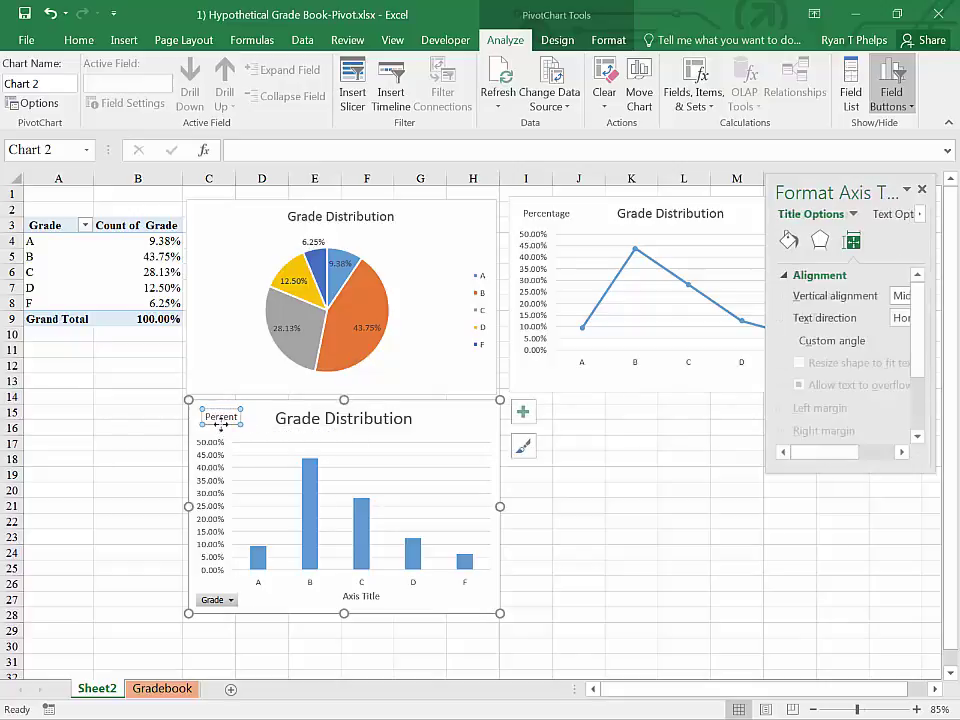
Step: Rename the horizontal axis title 'Grade' and move it to the bottom-right
left_click(360, 597)
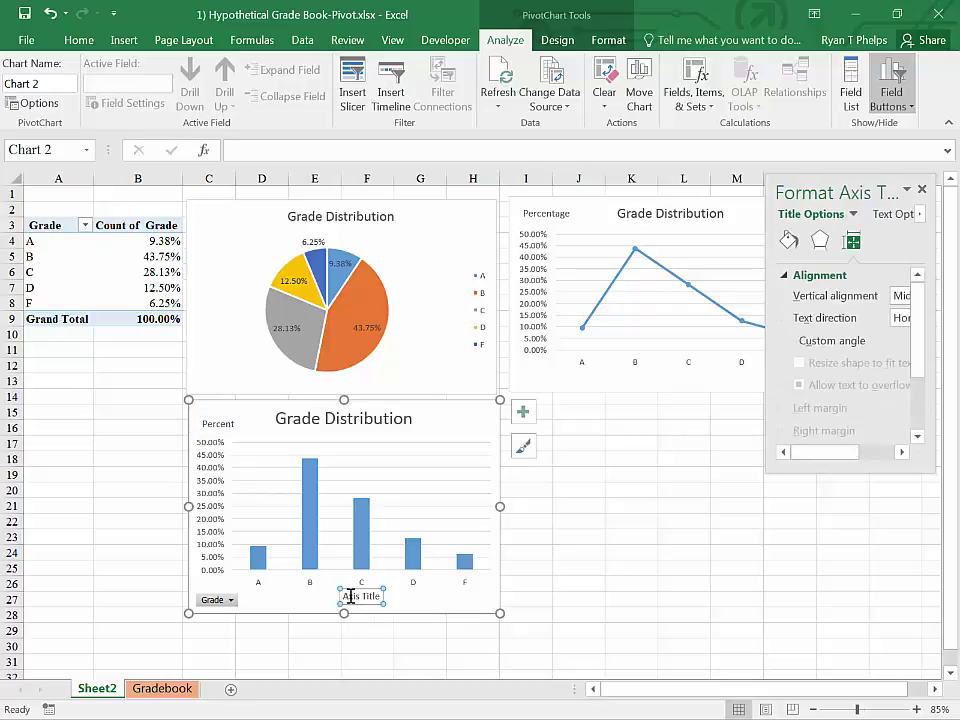
left_click_drag(343, 597, 376, 597)
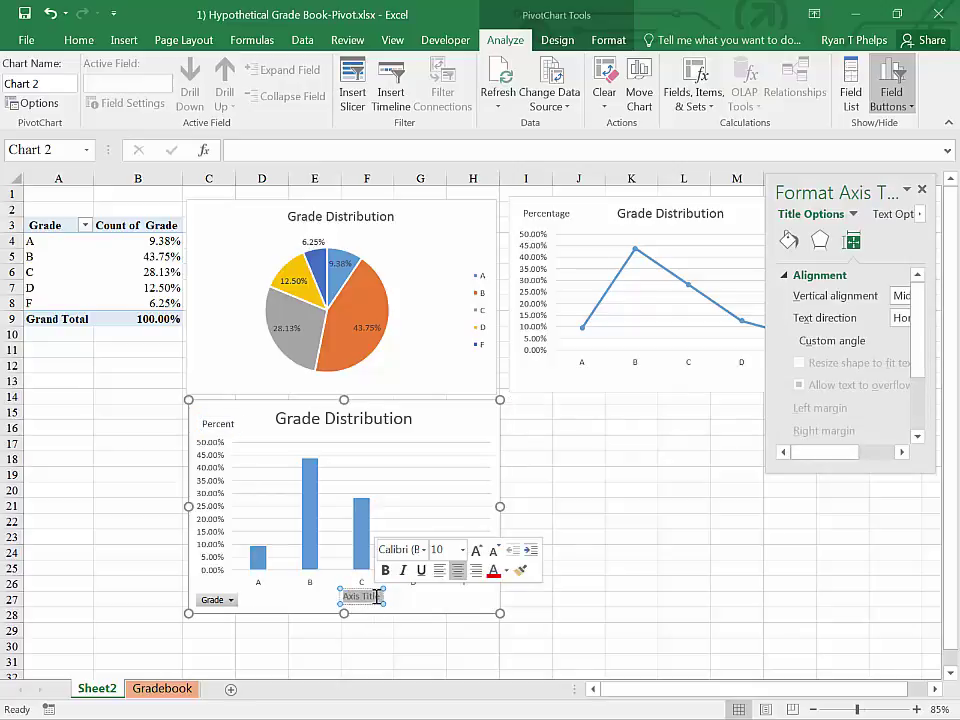
type("Grade")
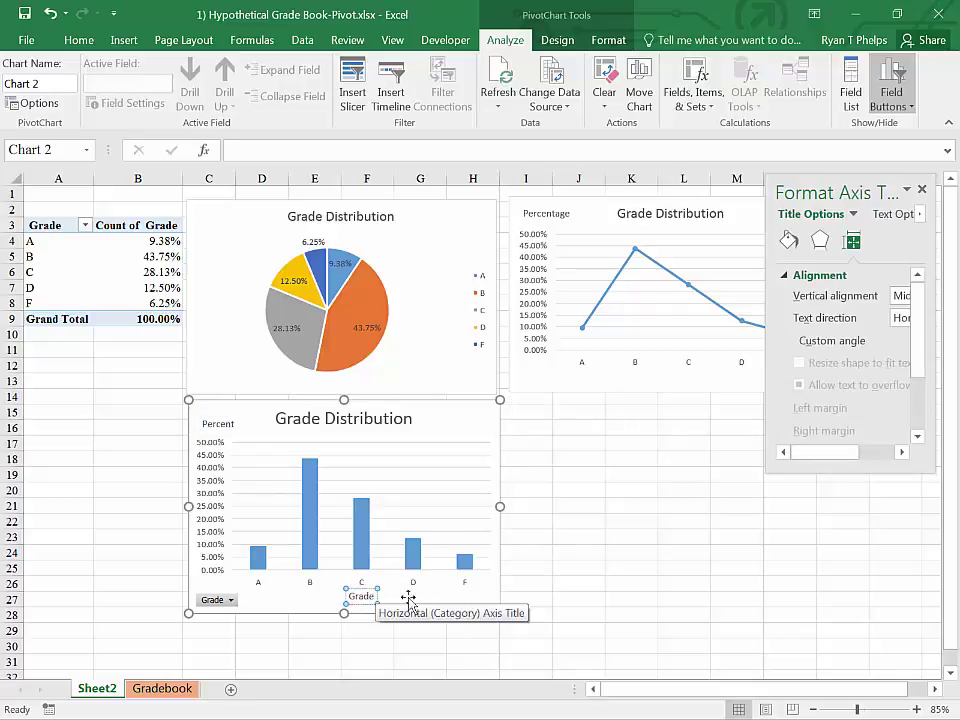
left_click(394, 599)
left_click_drag(363, 600, 475, 601)
right_click(214, 601)
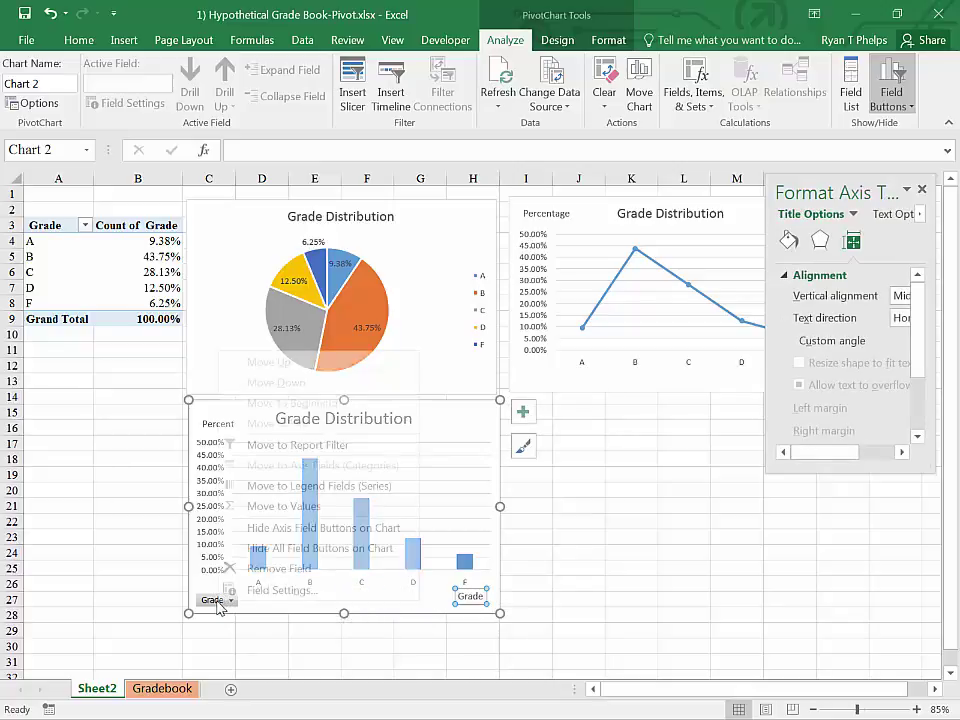
key("Escape")
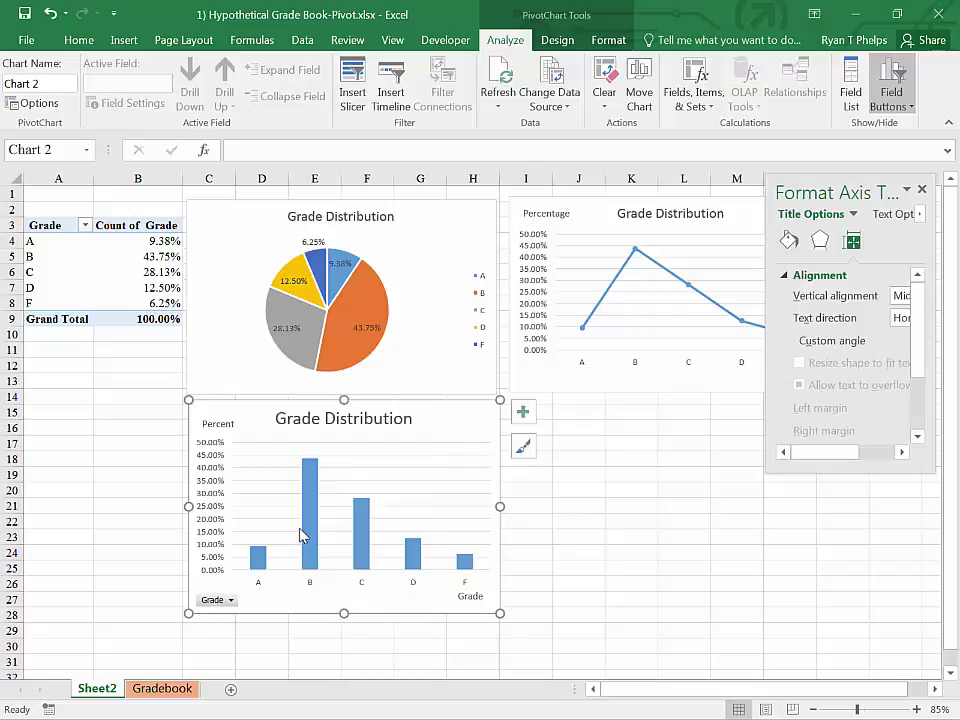
Step: Set the Total series gap width to 0% so the grade bars touch
left_click(310, 575)
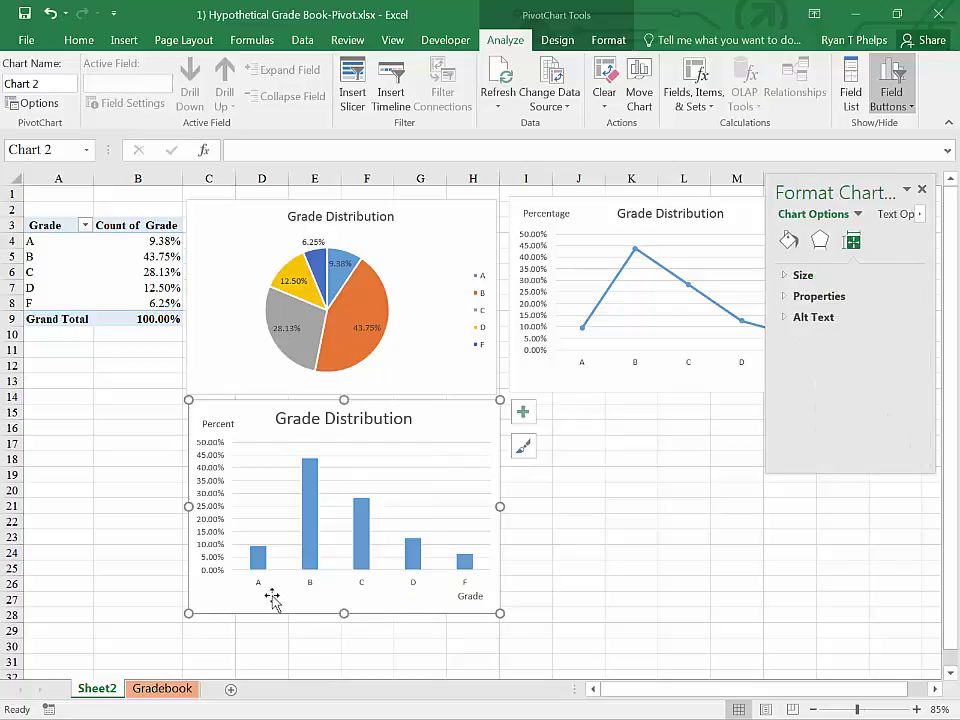
left_click(333, 560)
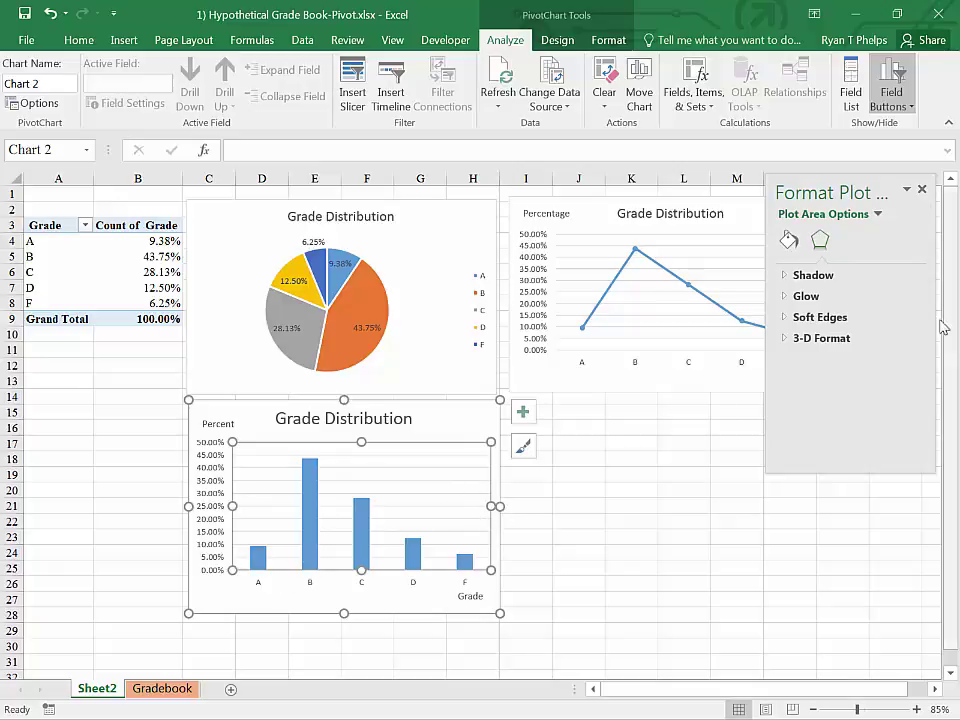
left_click(875, 216)
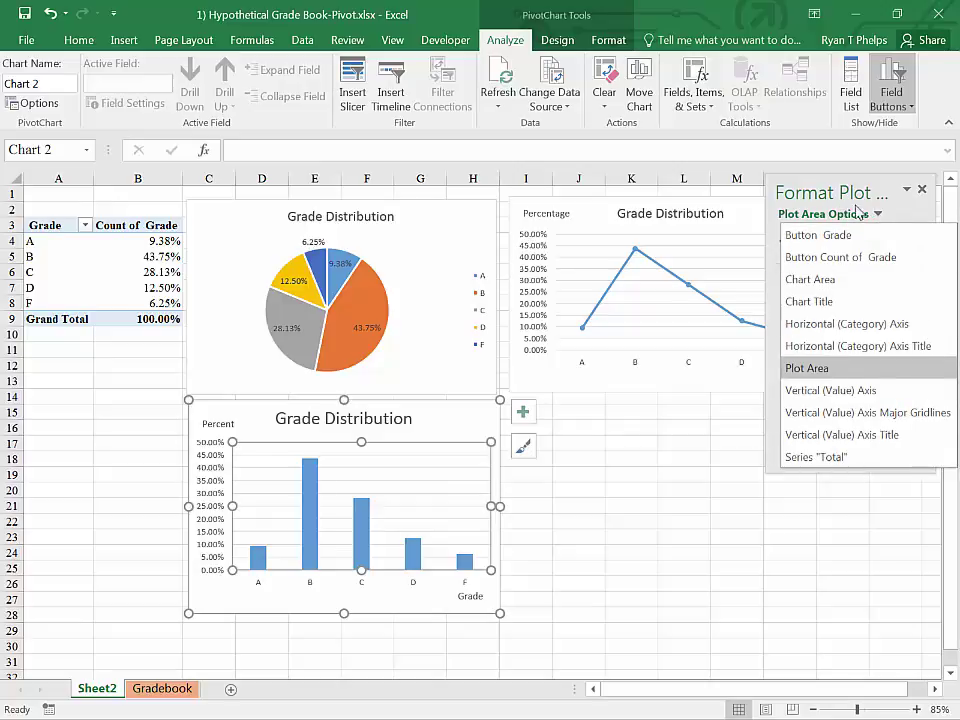
left_click(877, 215)
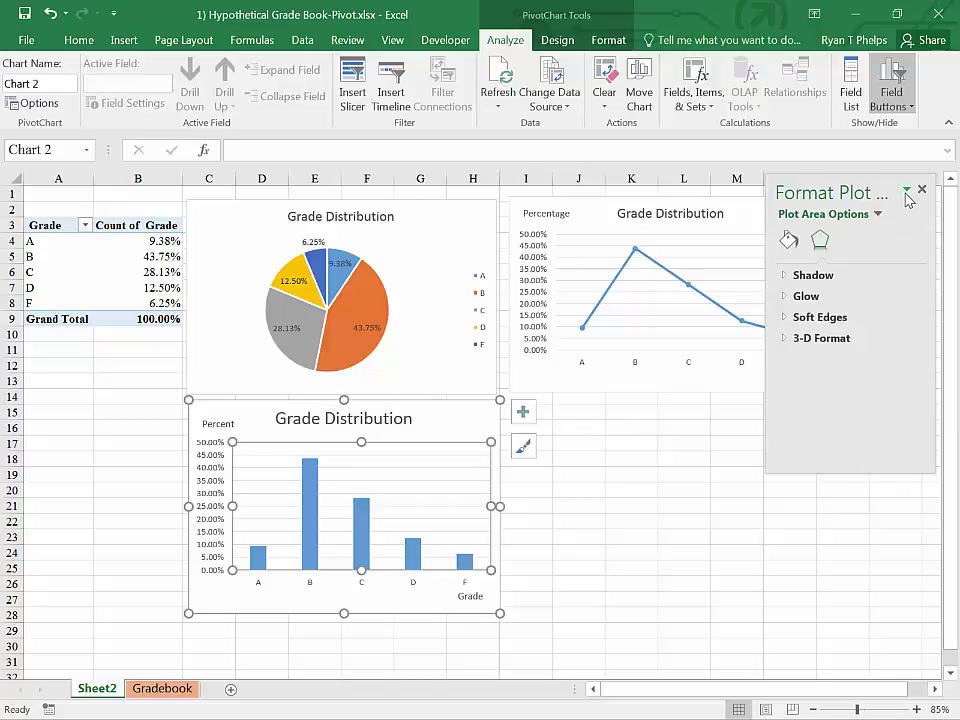
left_click(906, 191)
left_click(834, 208)
left_click(825, 213)
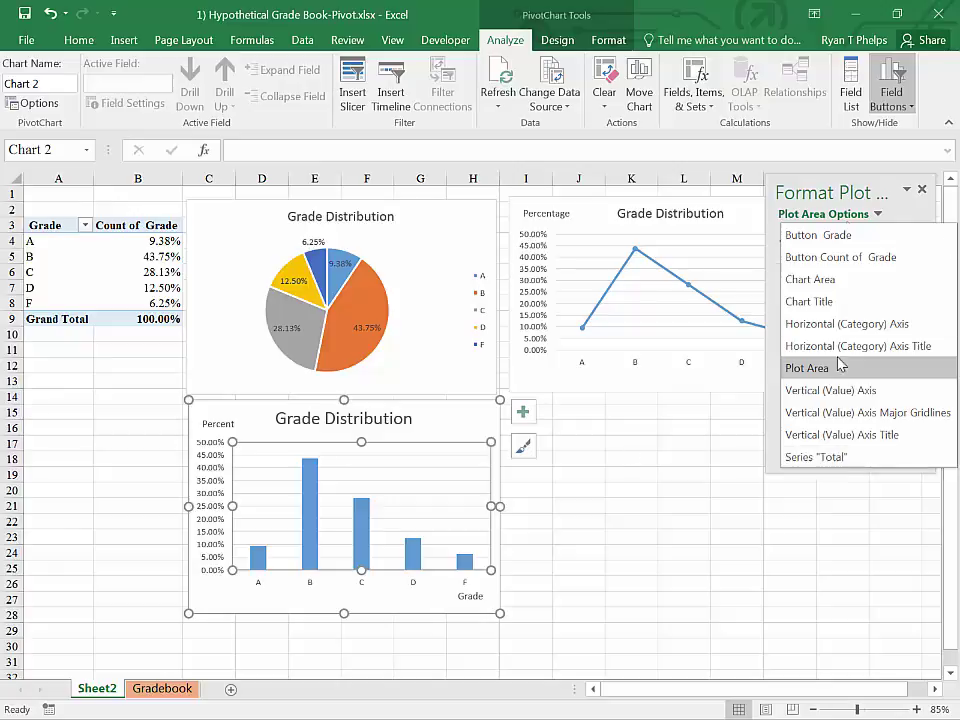
left_click(828, 460)
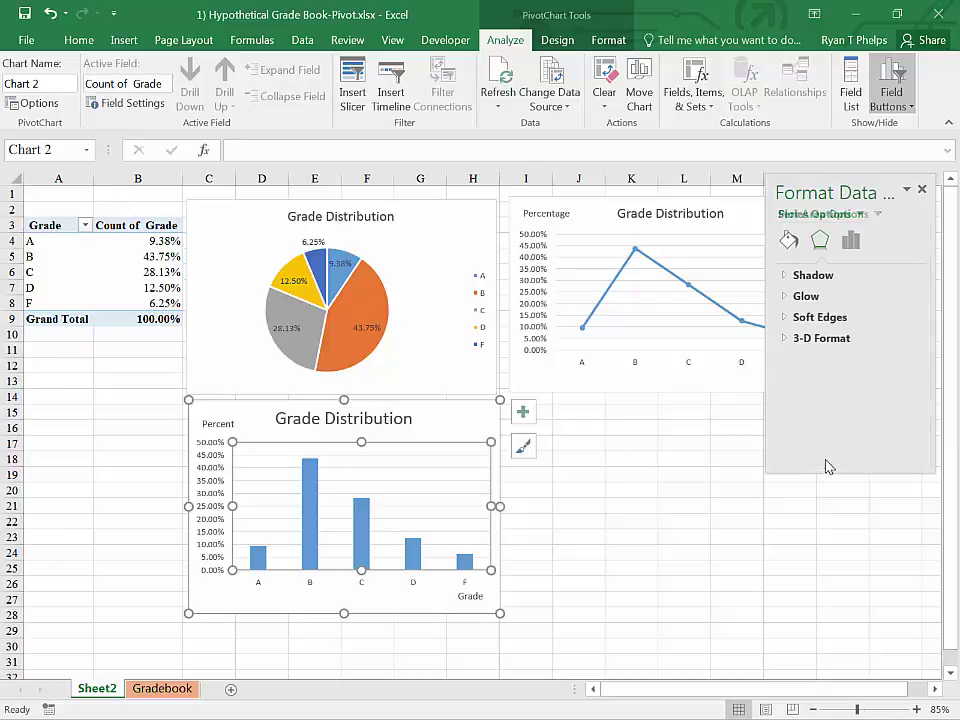
left_click(851, 241)
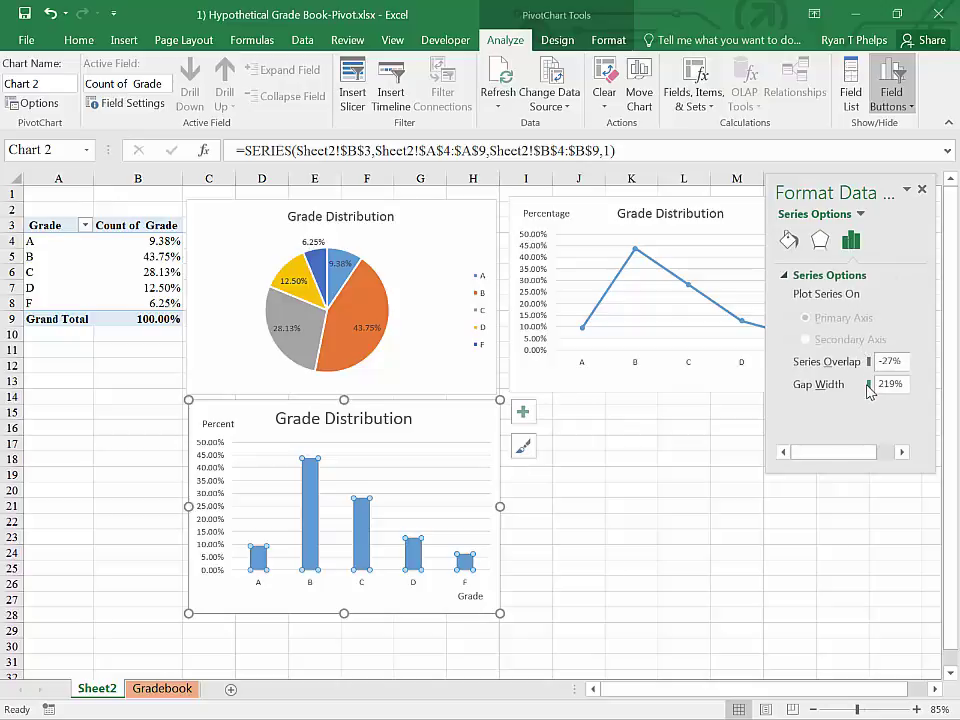
left_click_drag(868, 384, 855, 384)
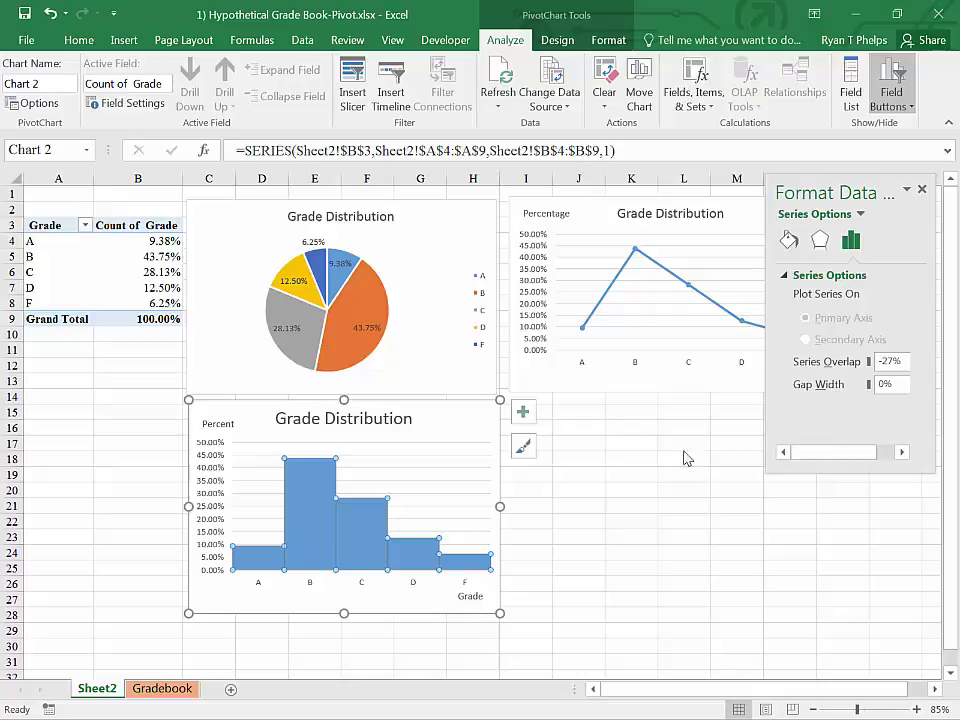
left_click(630, 459)
left_click(475, 442)
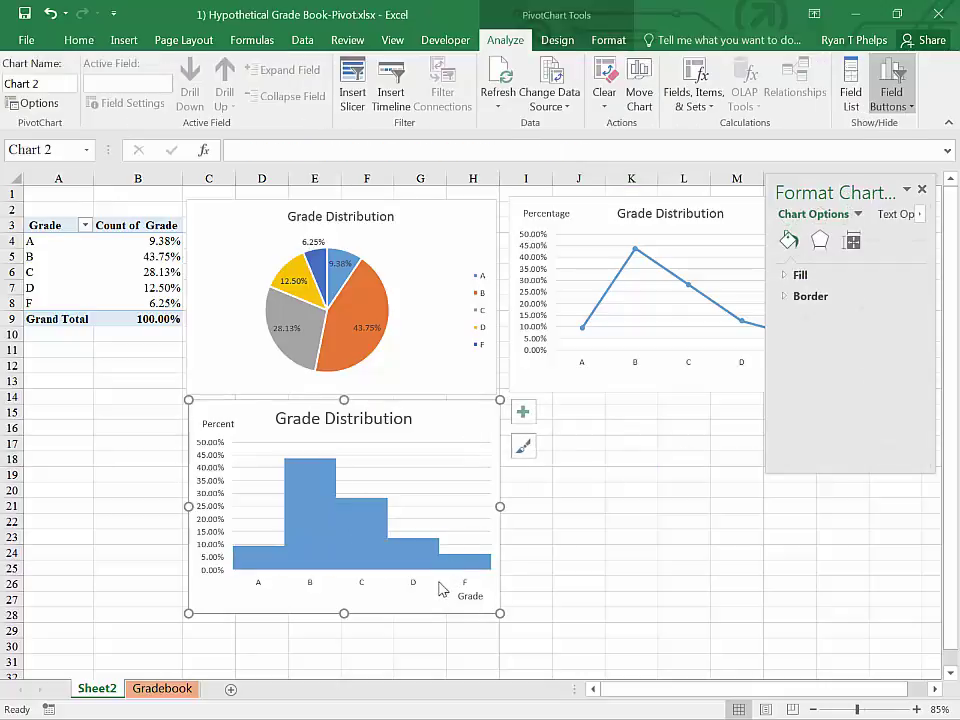
Step: Close the Format pane and copy the grade pivot table A3:B9
left_click(659, 578)
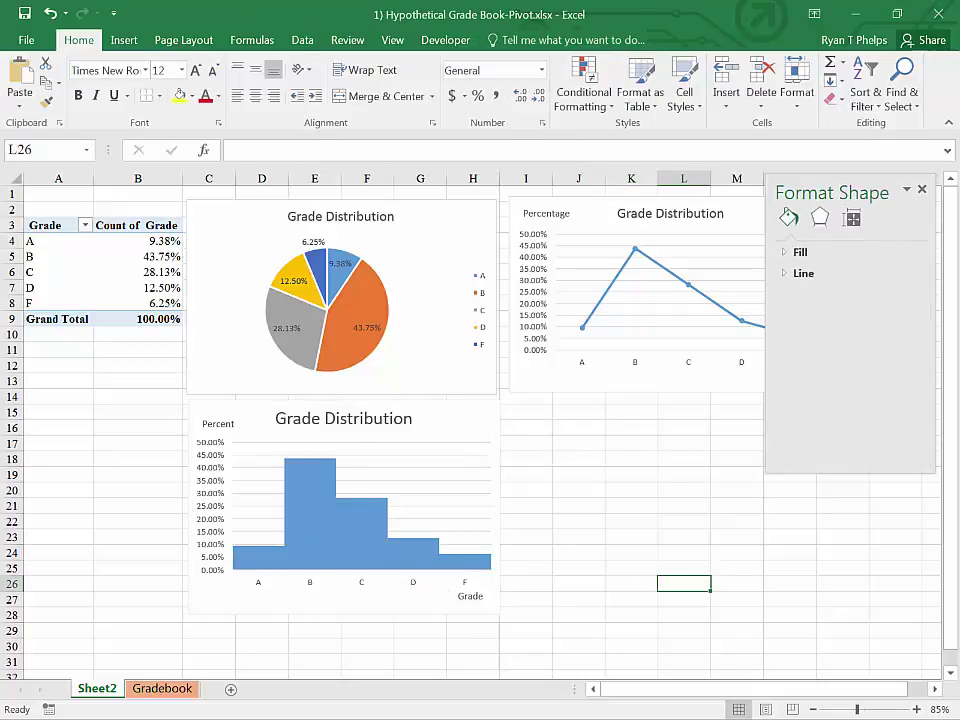
left_click(921, 189)
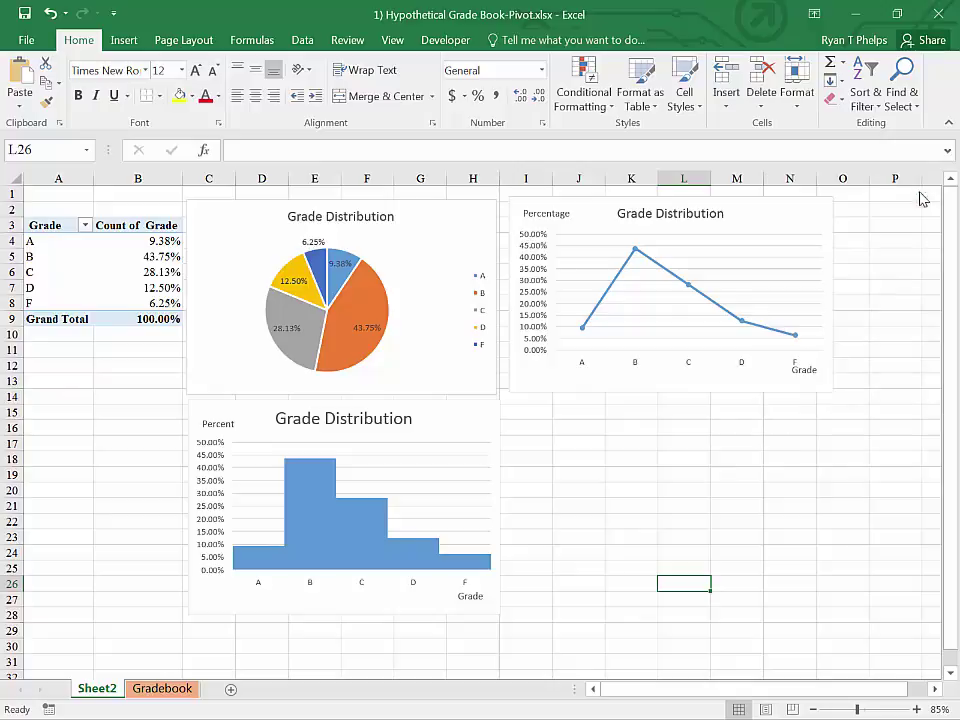
scroll(601, 480, "down", 2)
scroll(601, 480, "up", 2)
left_click_drag(45, 225, 137, 320)
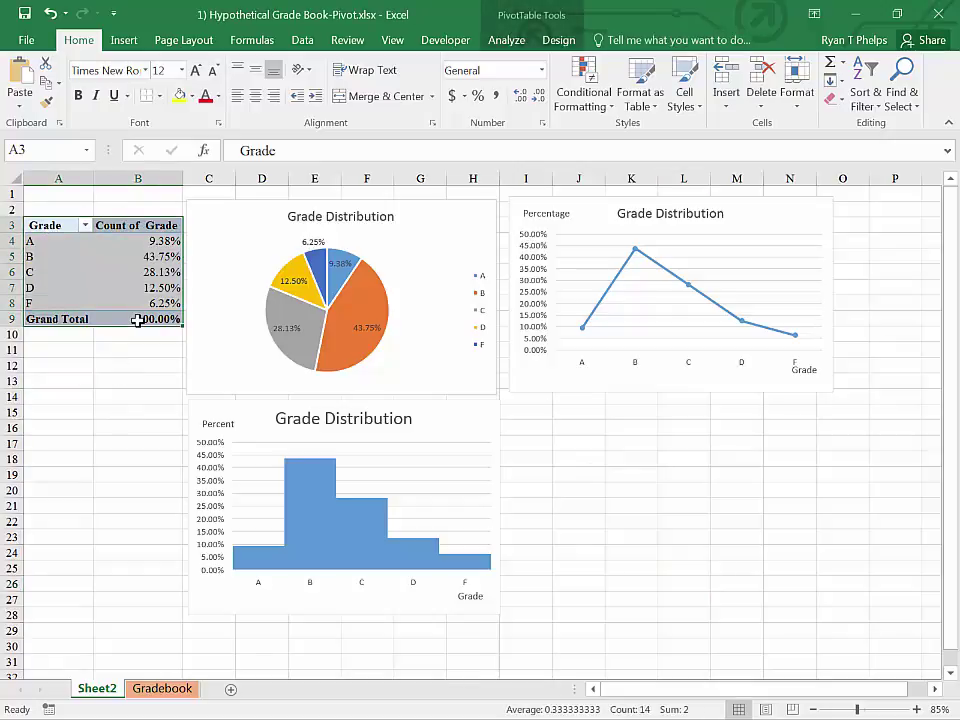
key("ctrl+c")
Step: Paste the pivot table copy at A30
scroll(75, 471, "down", 3)
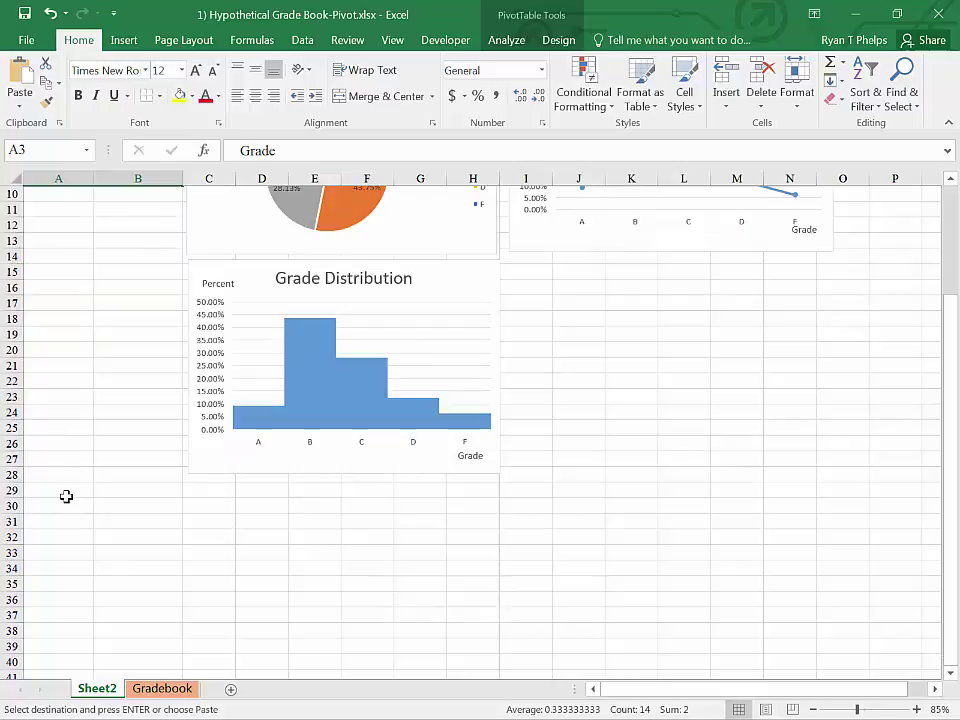
left_click(67, 506)
key("ctrl+v")
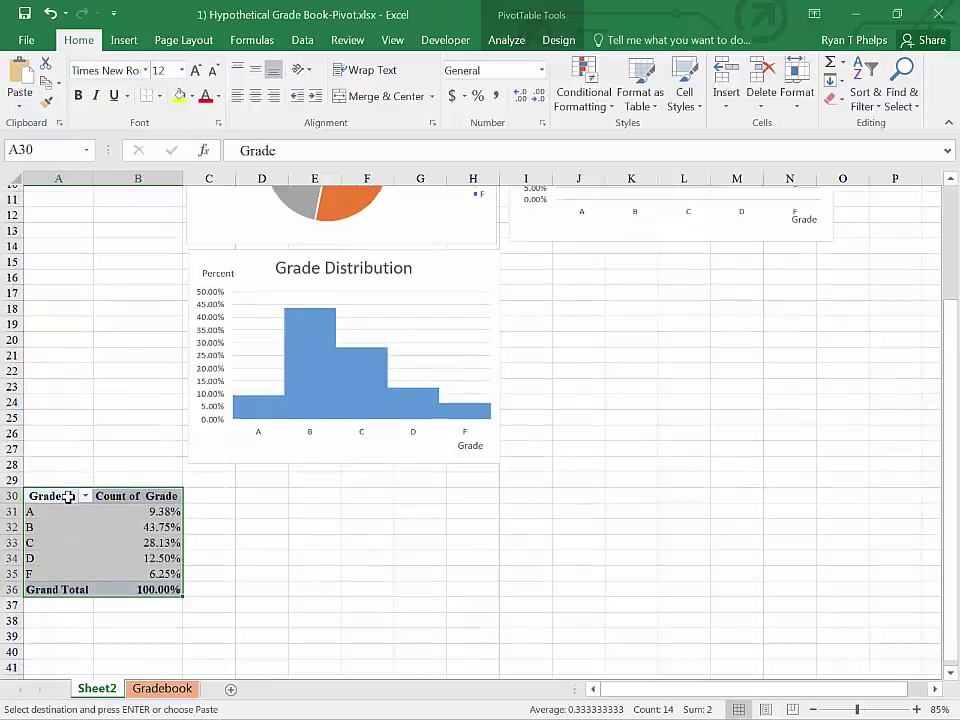
scroll(67, 496, "down", 2)
left_click(100, 463)
left_click(77, 455)
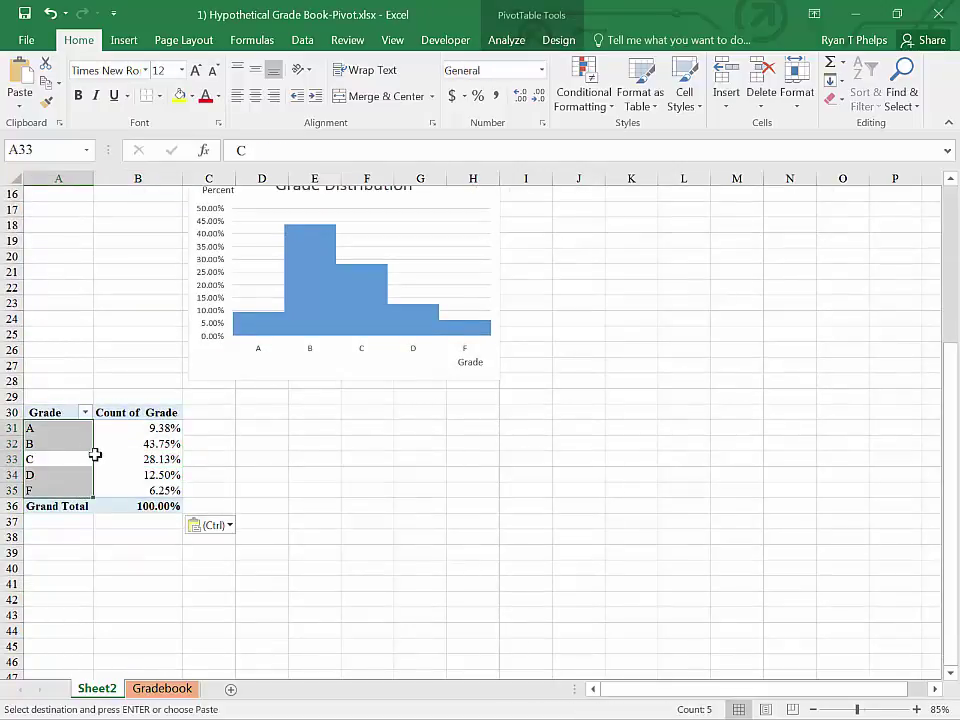
left_click(103, 455)
Step: Add Grade a second time to the copied pivot's Values as Count of Grade2
right_click(107, 460)
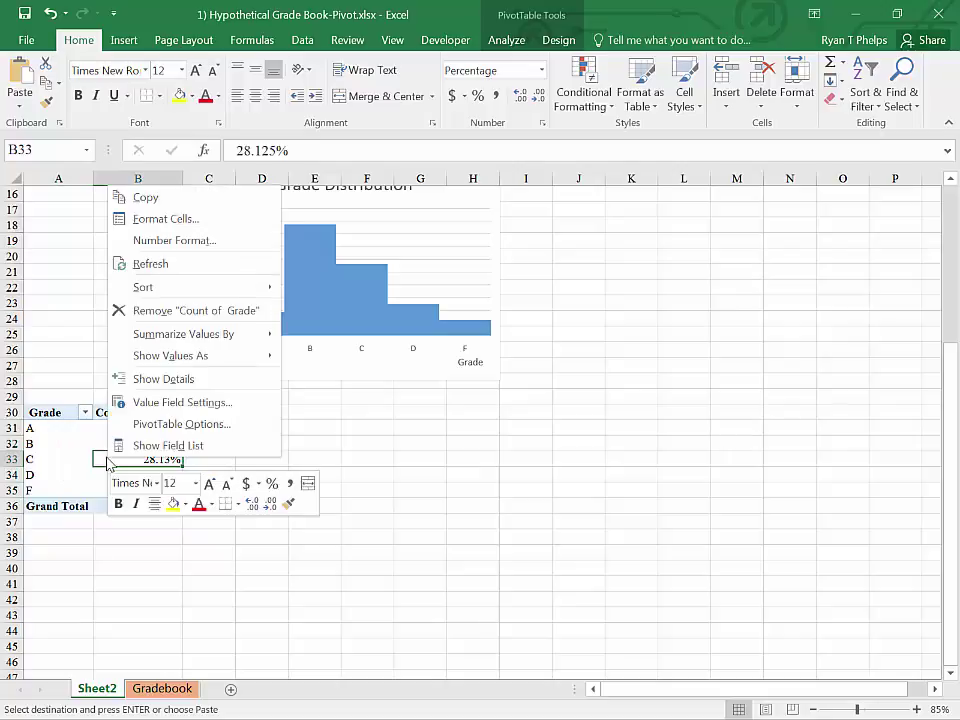
left_click(145, 446)
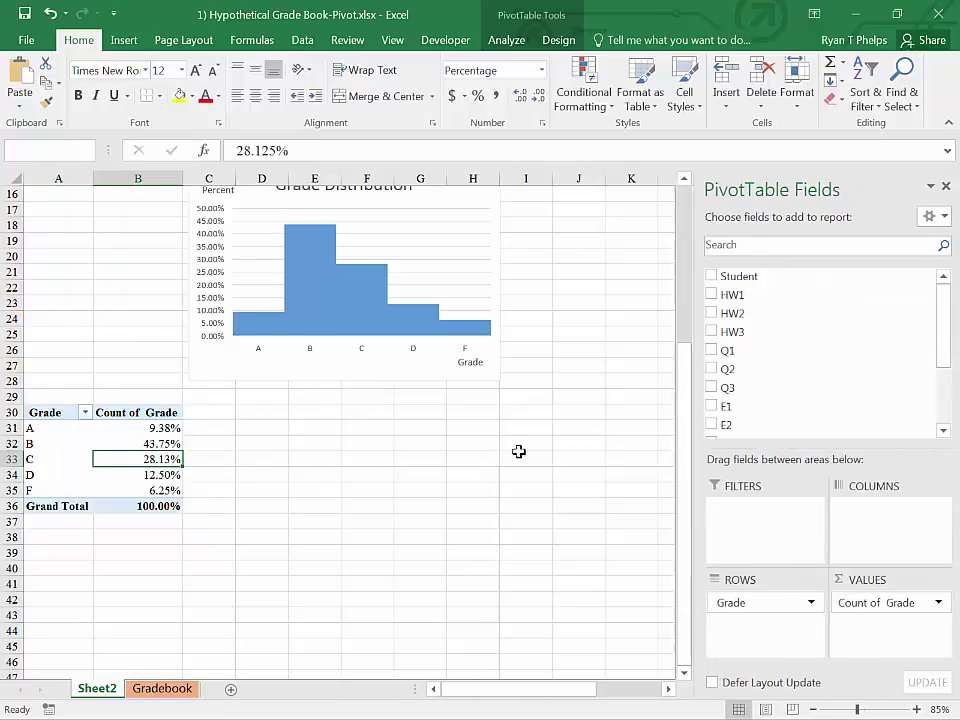
left_click_drag(943, 354, 942, 326)
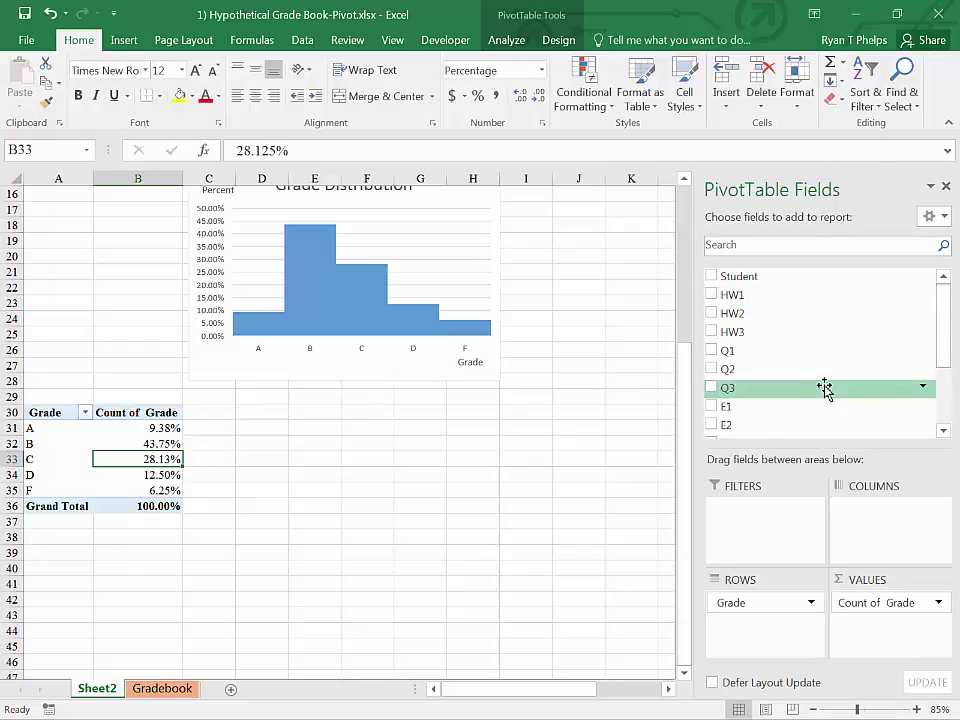
left_click_drag(943, 330, 943, 418)
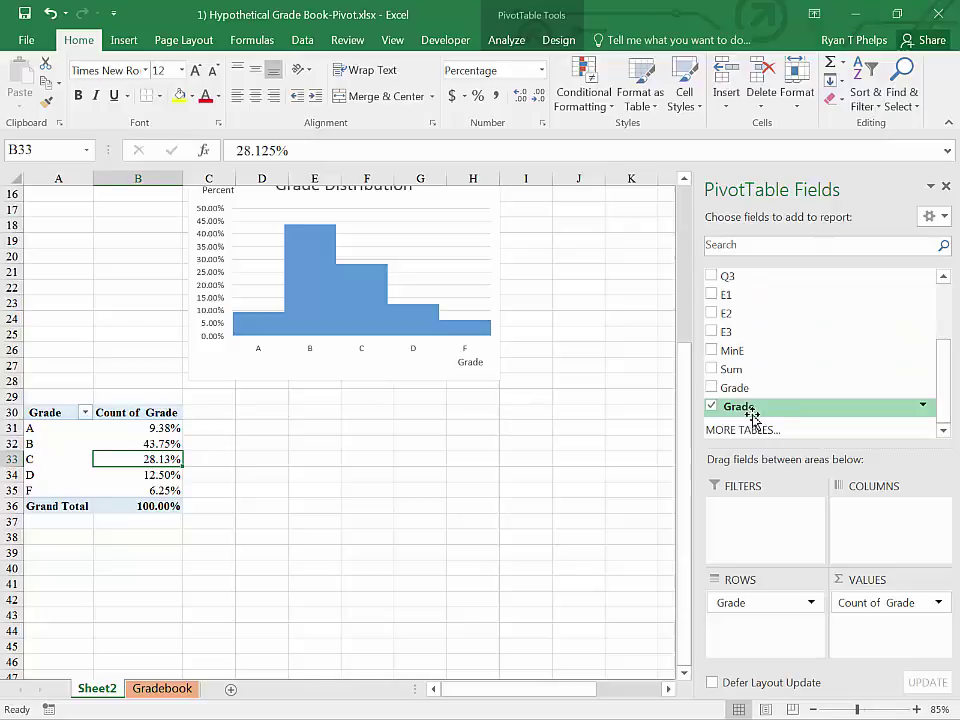
left_click_drag(752, 418, 857, 622)
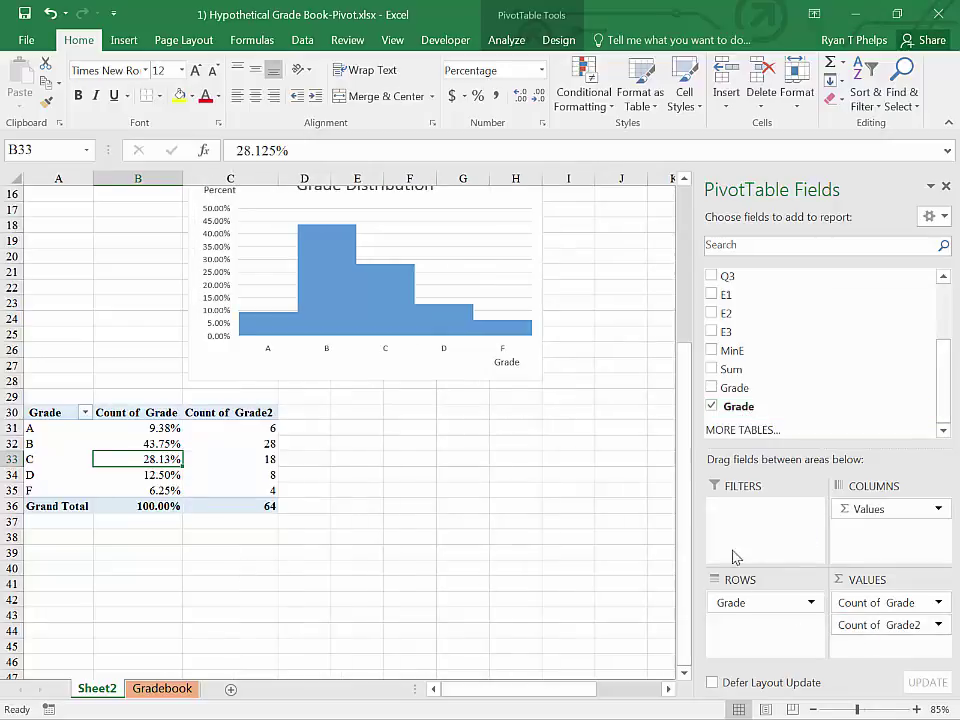
Step: Show Count of Grade2 values as % Running Total In
left_click(853, 624)
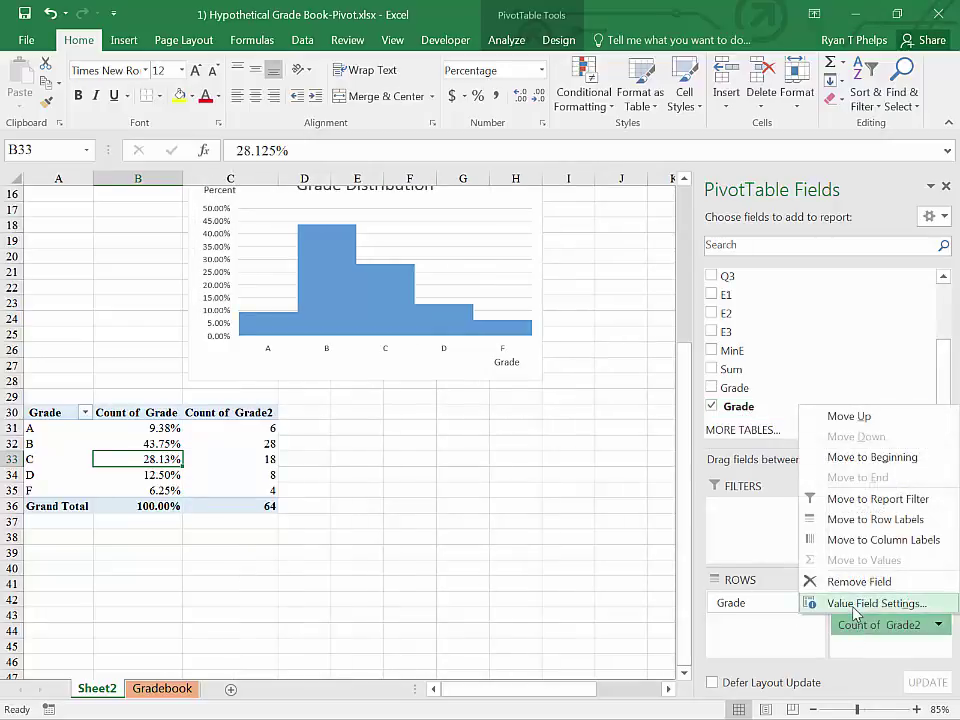
left_click(855, 604)
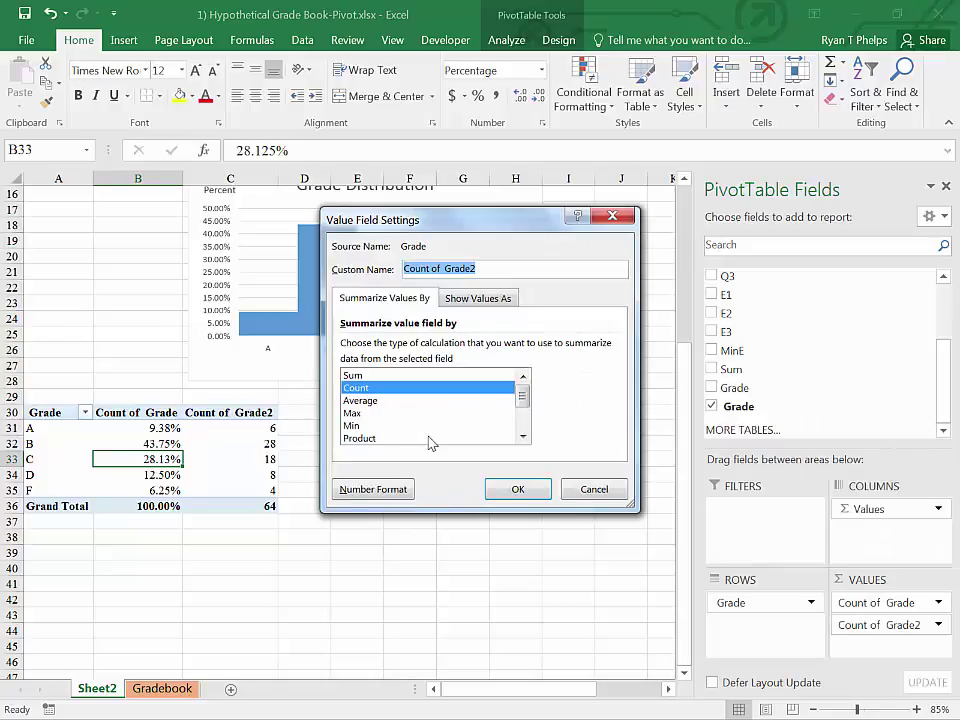
left_click(463, 300)
left_click(422, 345)
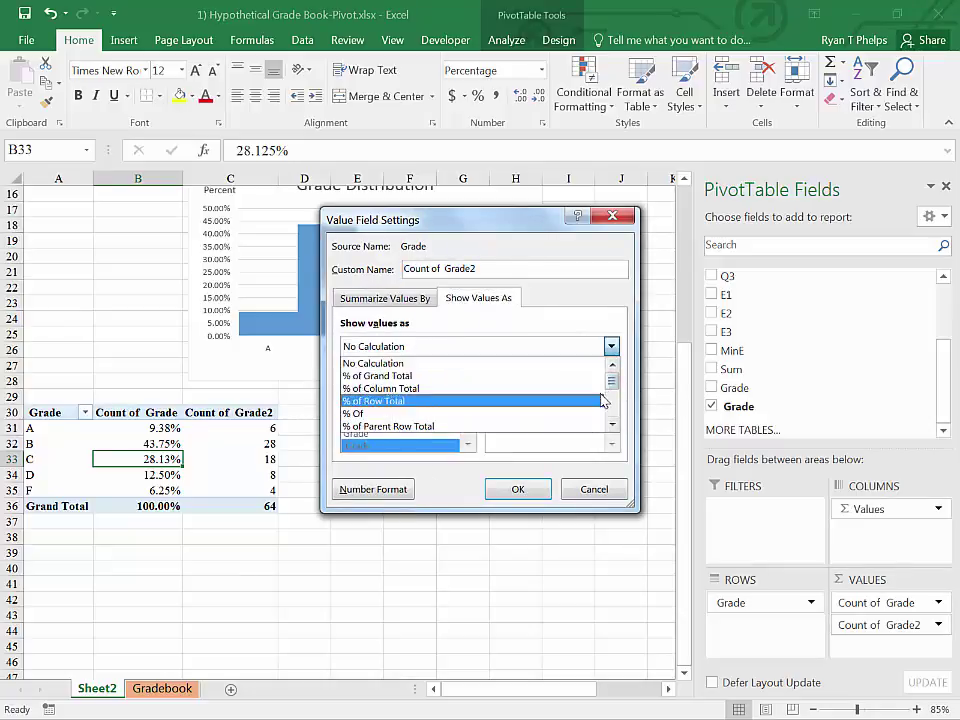
left_click_drag(611, 385, 613, 409)
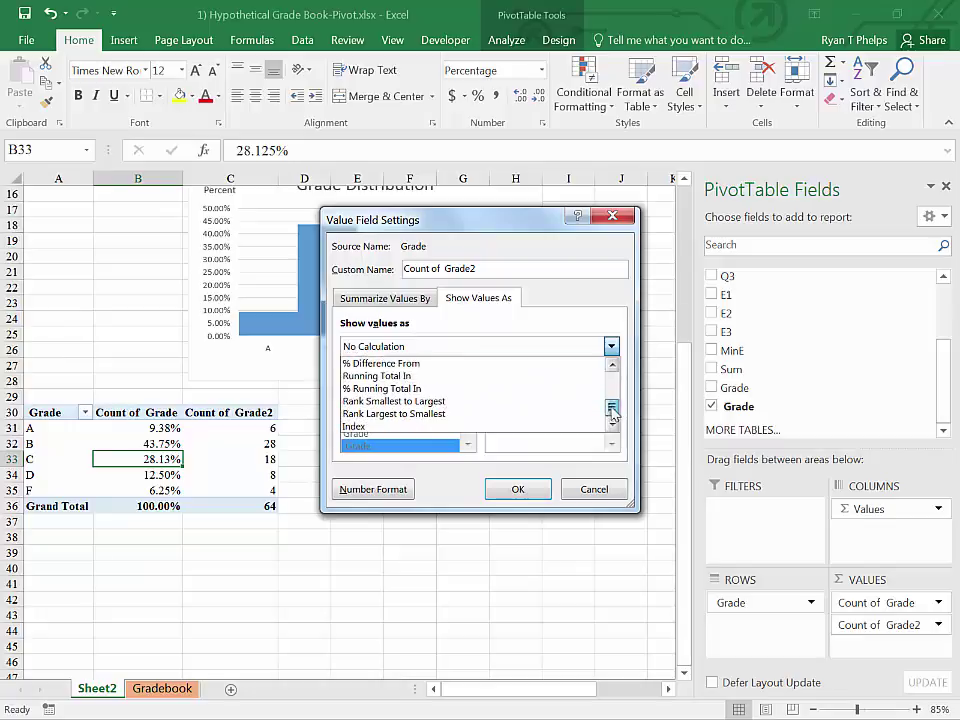
left_click(388, 389)
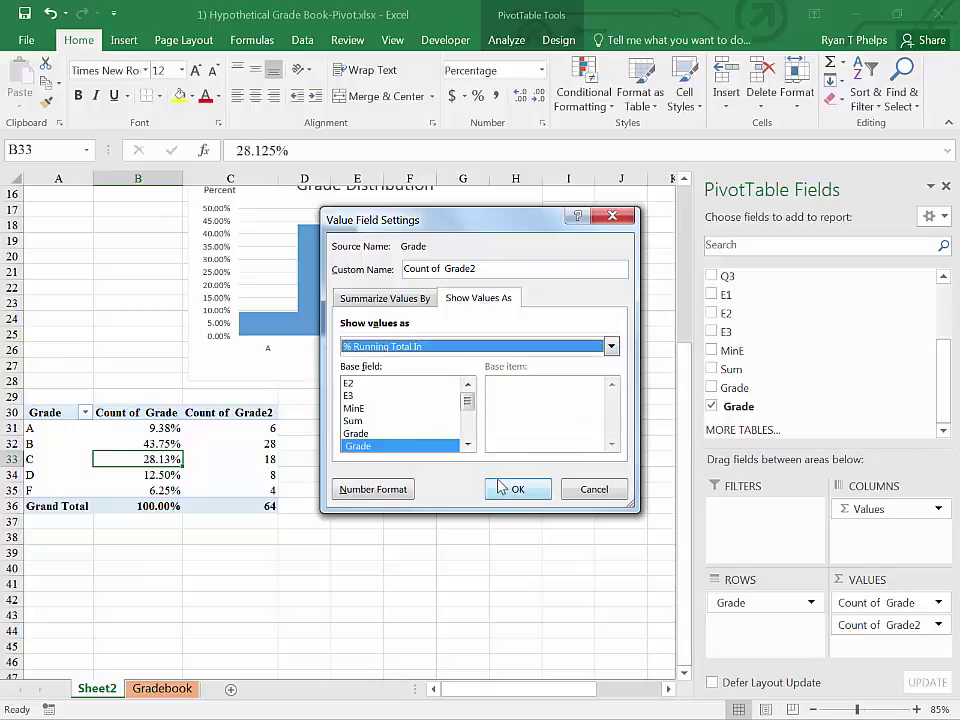
left_click(507, 488)
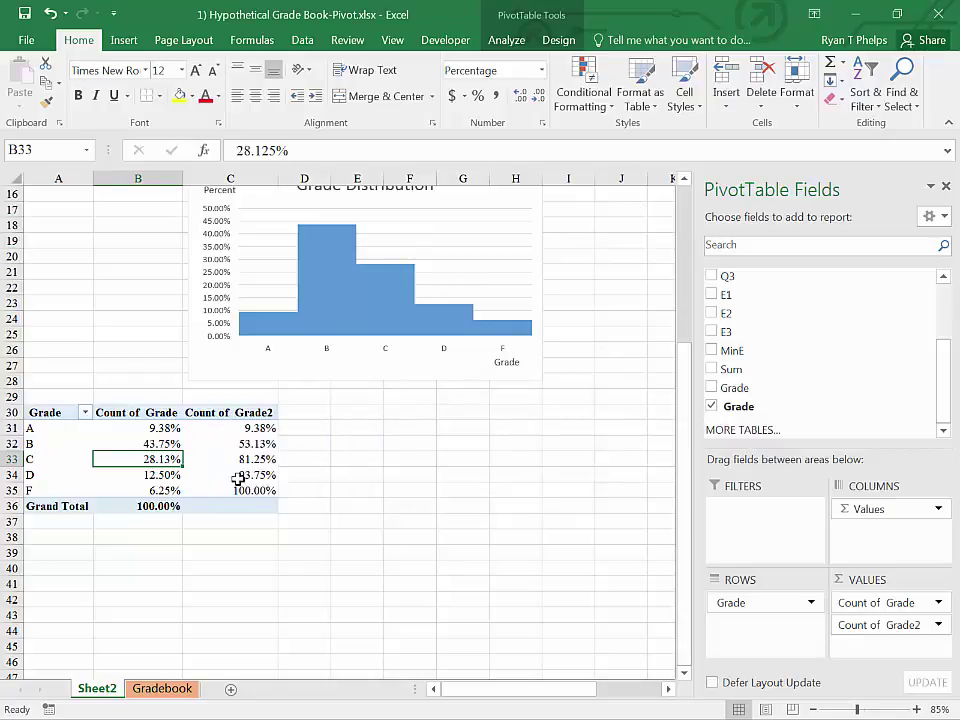
Step: Insert a Clustered Column - Line combo PivotChart from the copied pivot
mouse_move(238, 480)
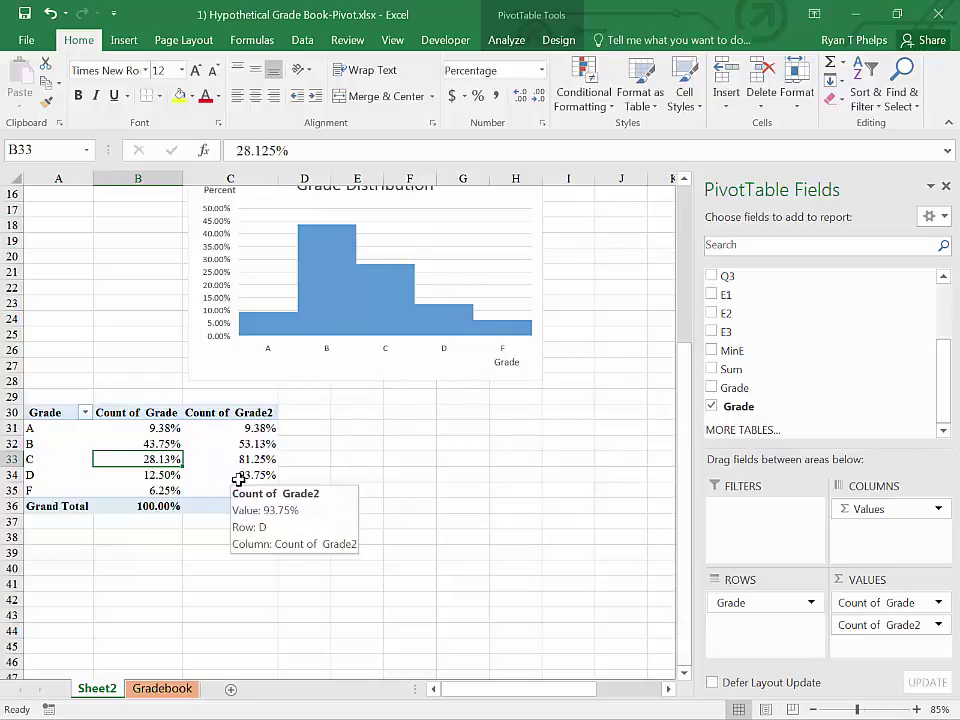
left_click(126, 39)
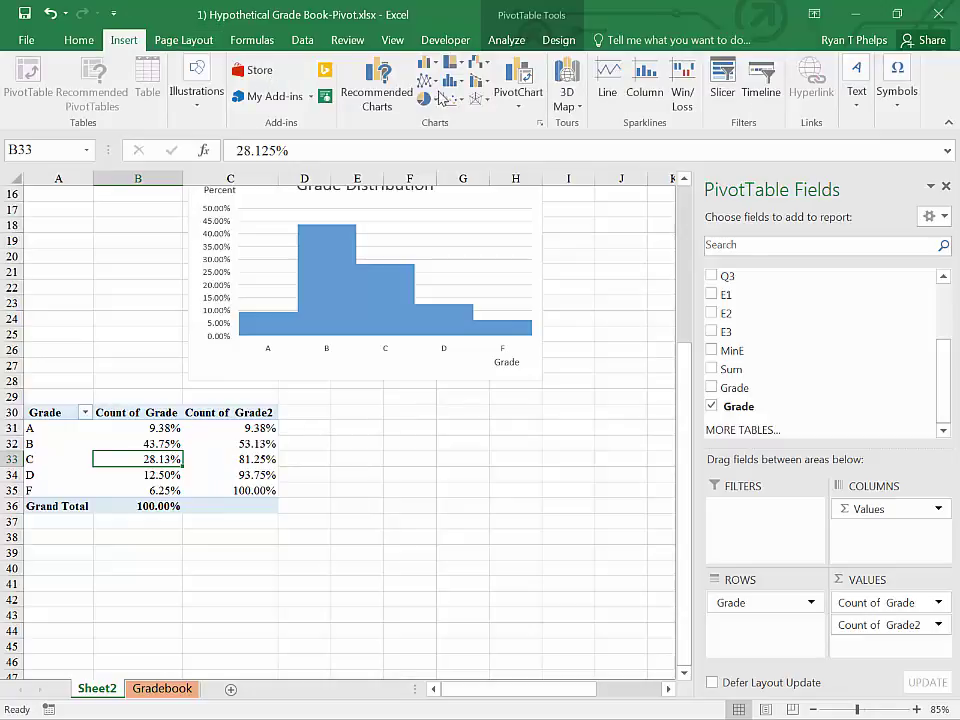
left_click(372, 93)
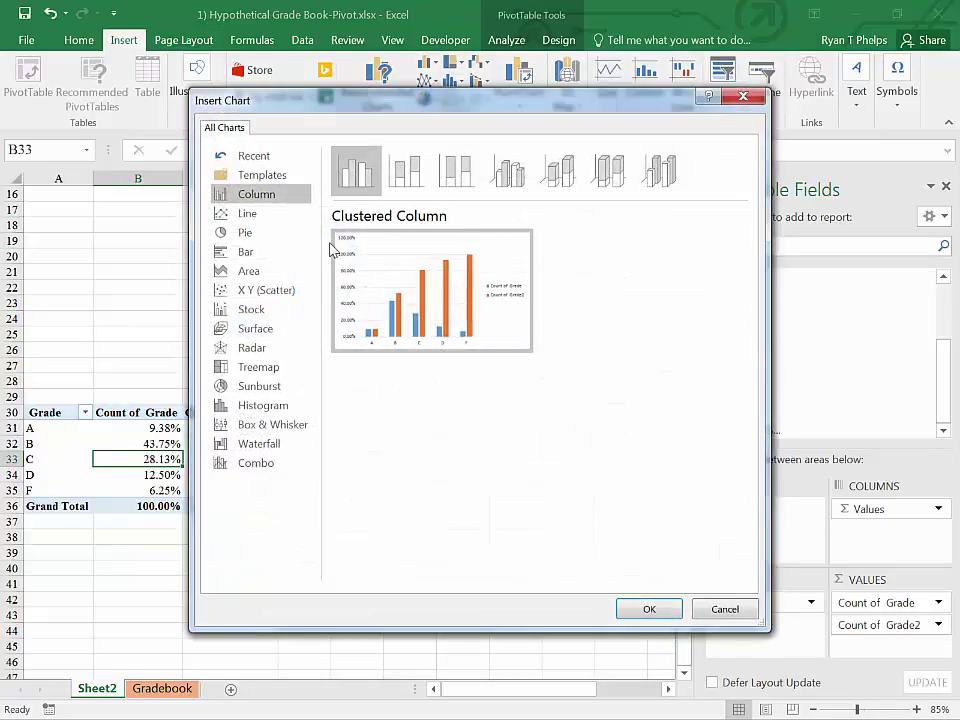
left_click(240, 466)
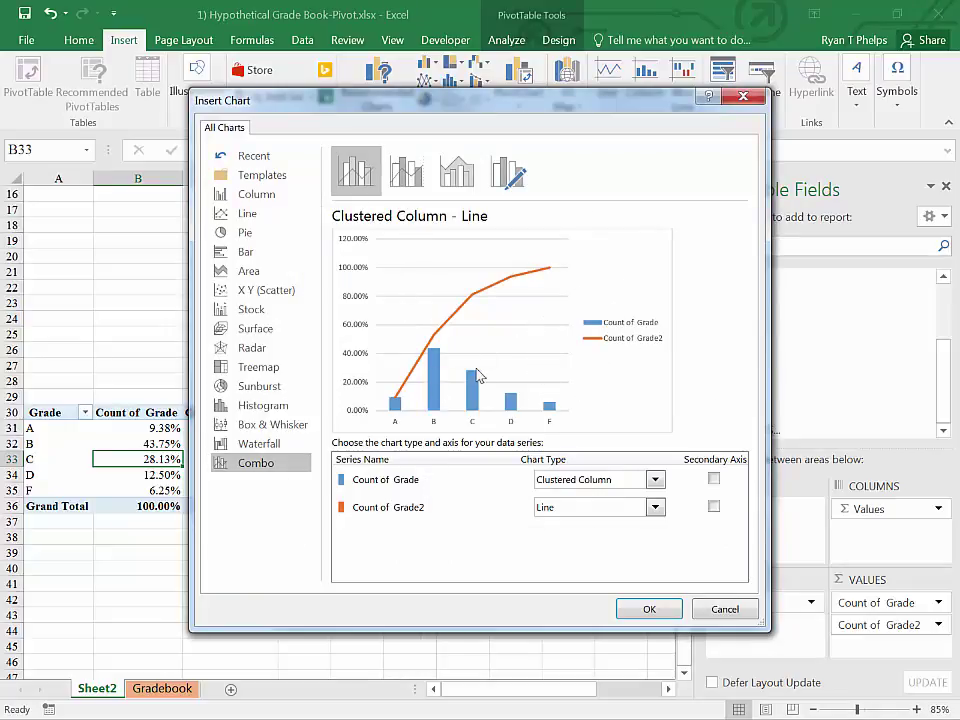
left_click(642, 611)
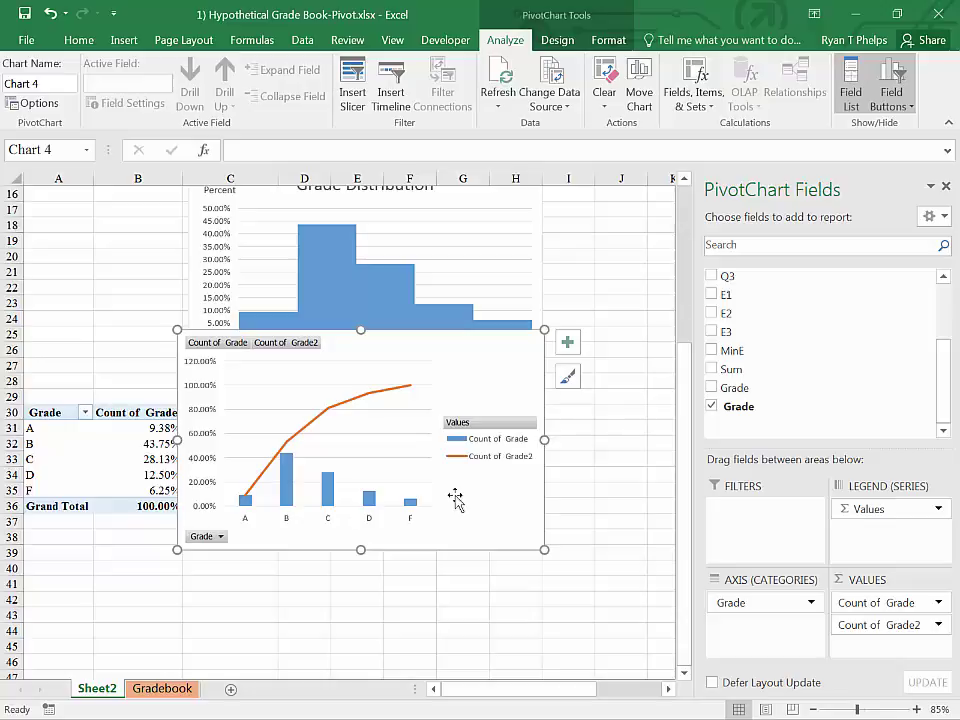
Step: Move the combo chart onto a new sheet named Chart1
right_click(458, 498)
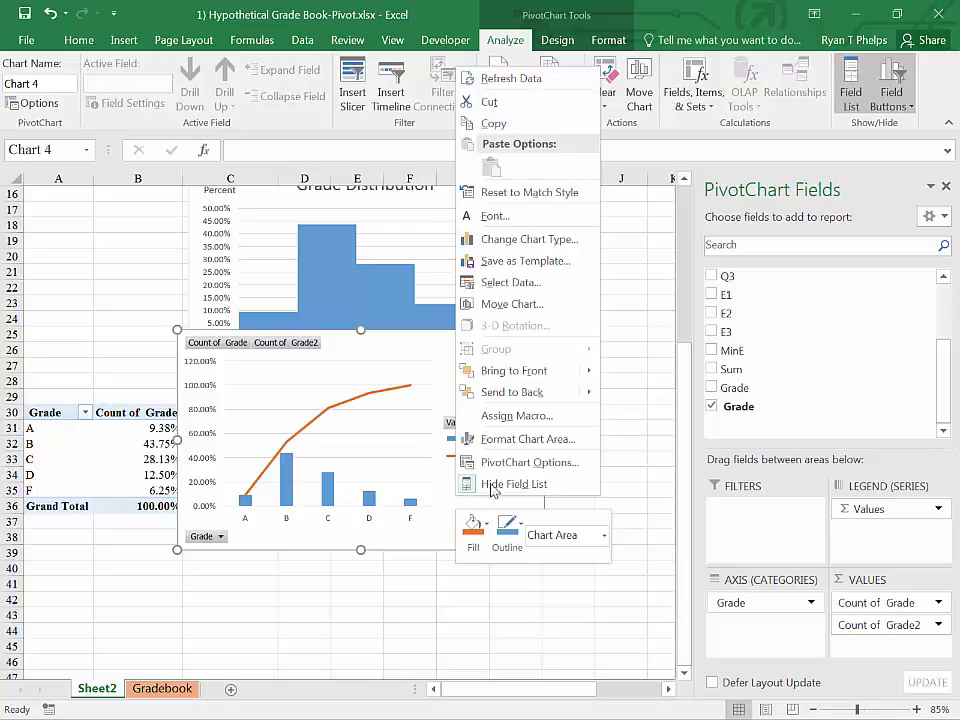
left_click(512, 304)
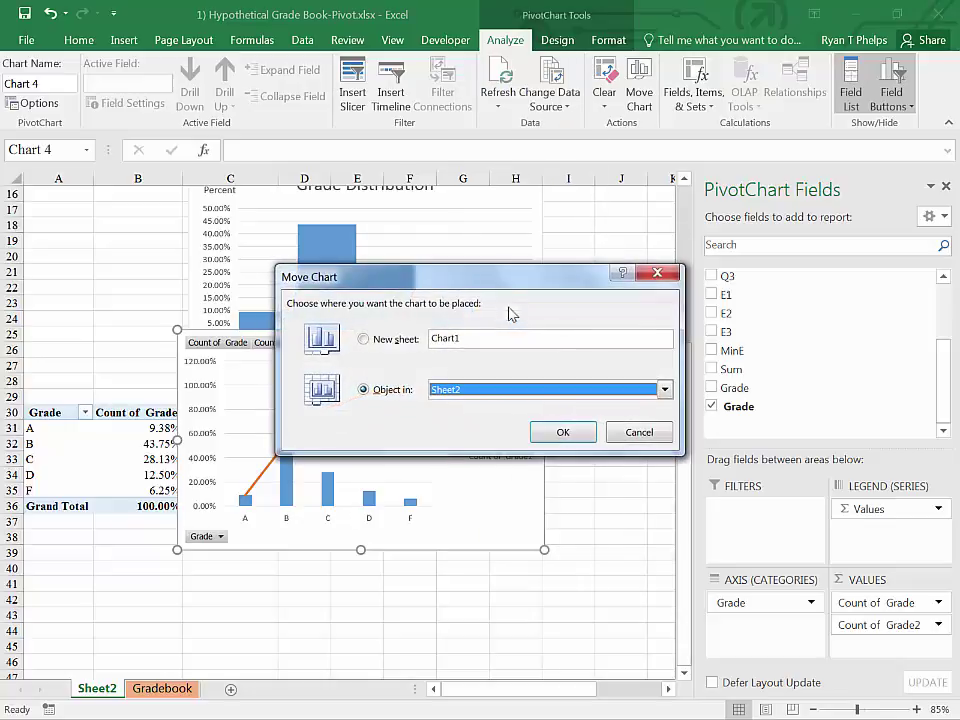
key("alt+s")
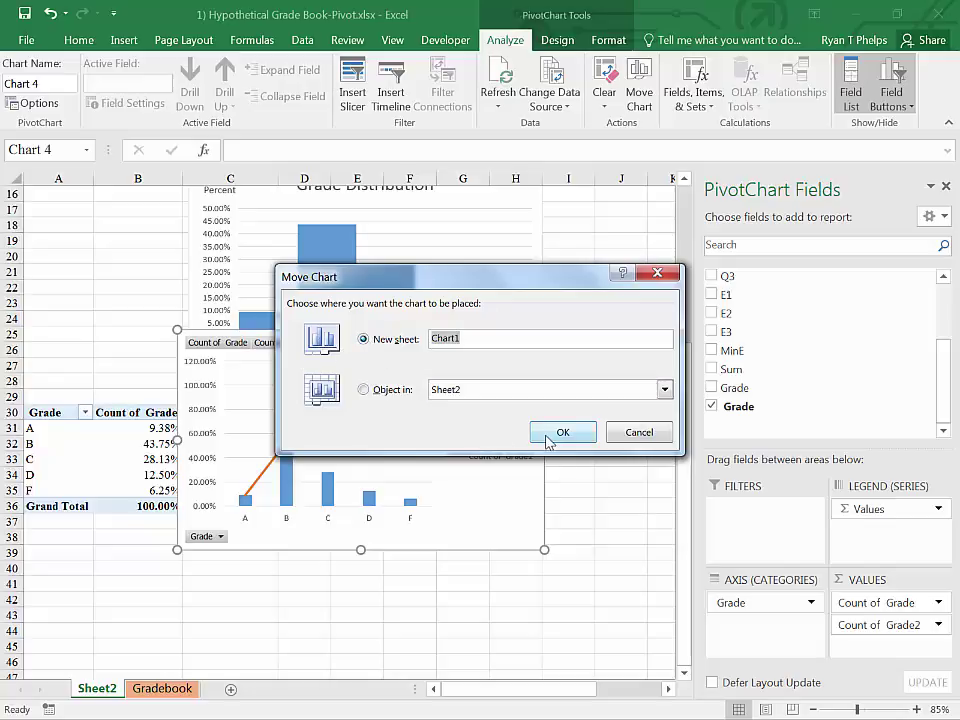
left_click(555, 435)
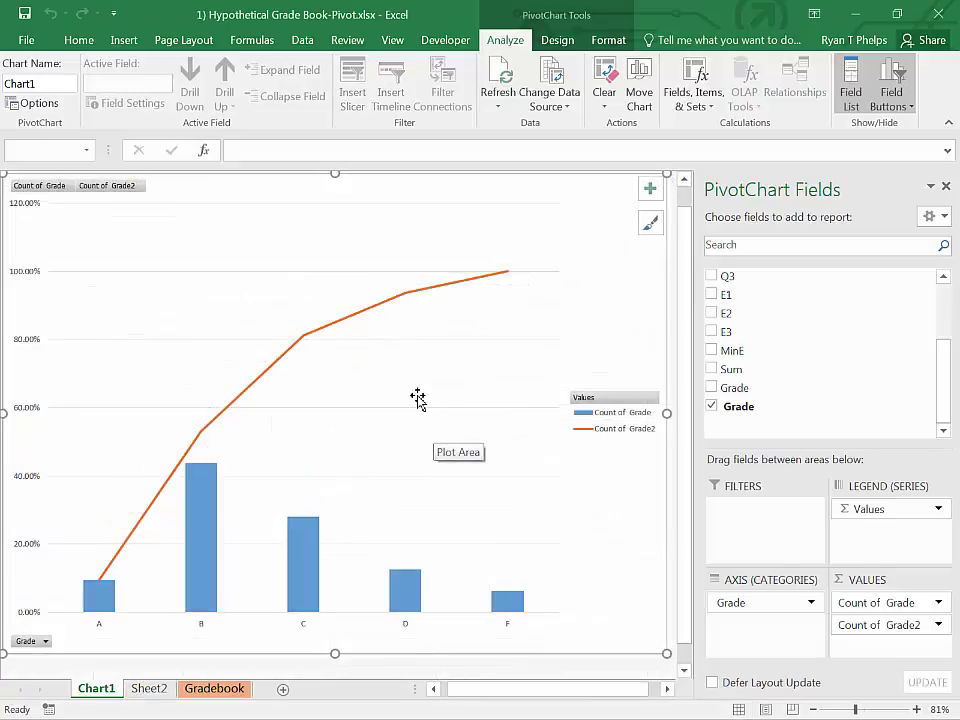
Step: Hide all field buttons on the chart
right_click(48, 186)
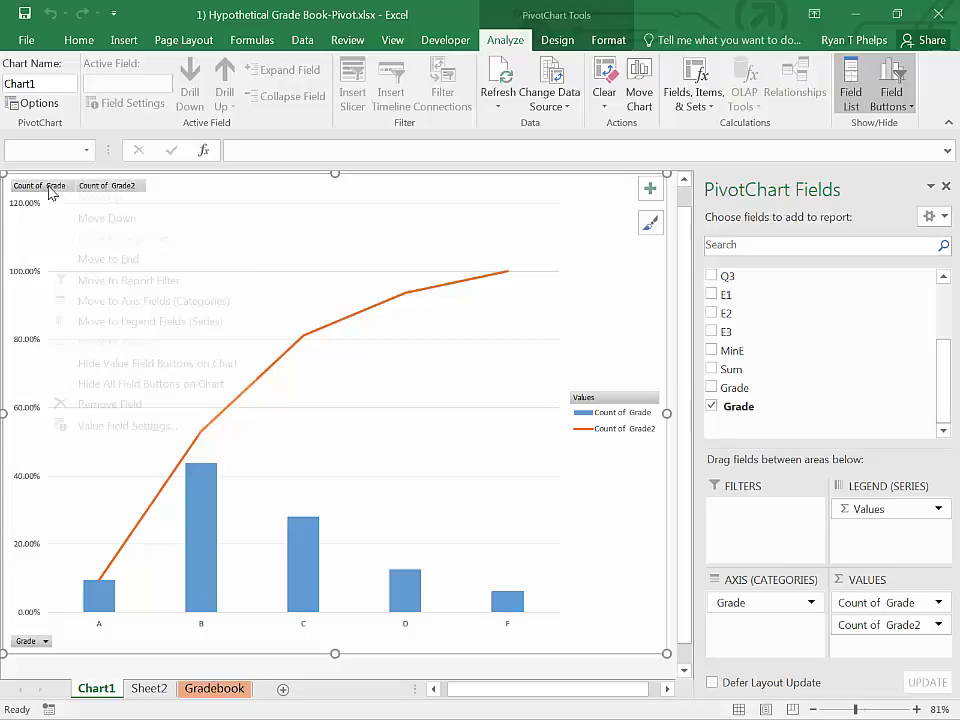
left_click(106, 391)
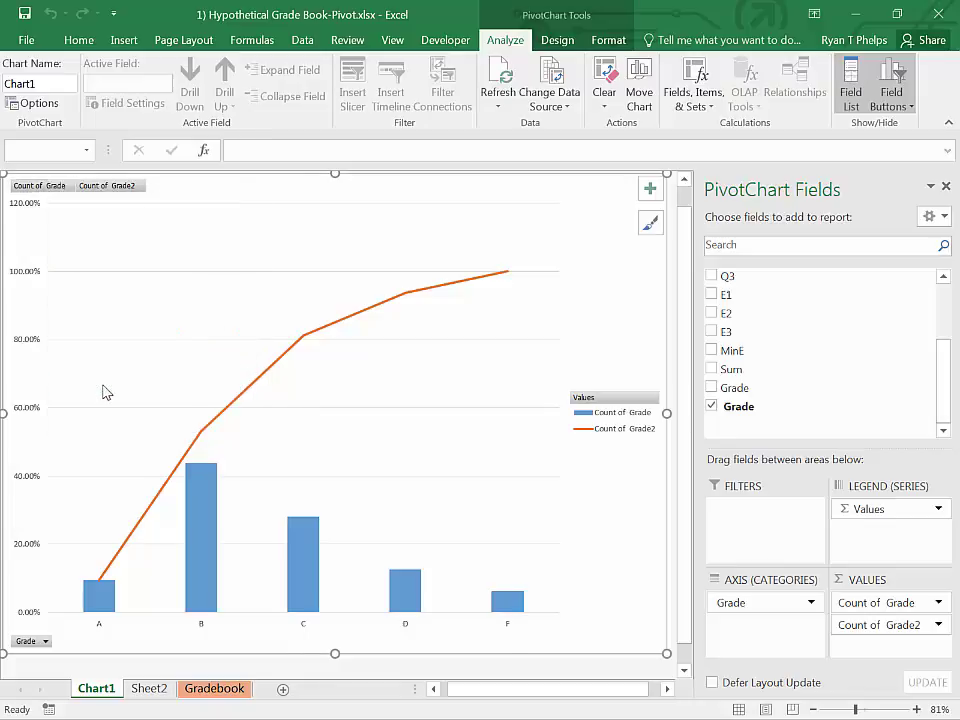
left_click(316, 385)
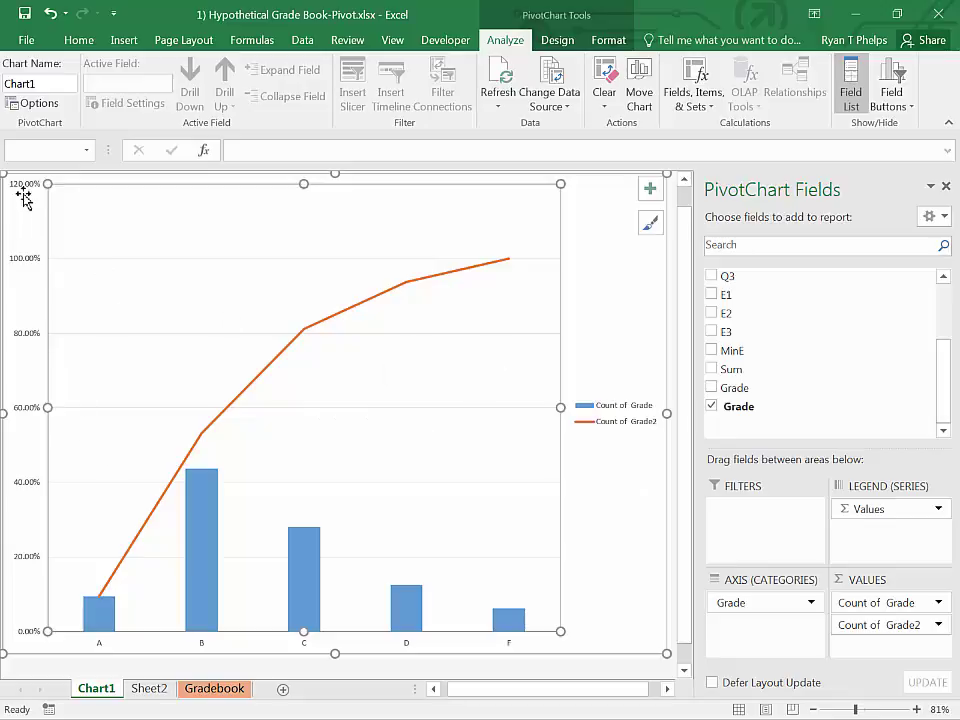
Step: Set the vertical value axis maximum bound to 1.0 so it ends at 100%
right_click(516, 337)
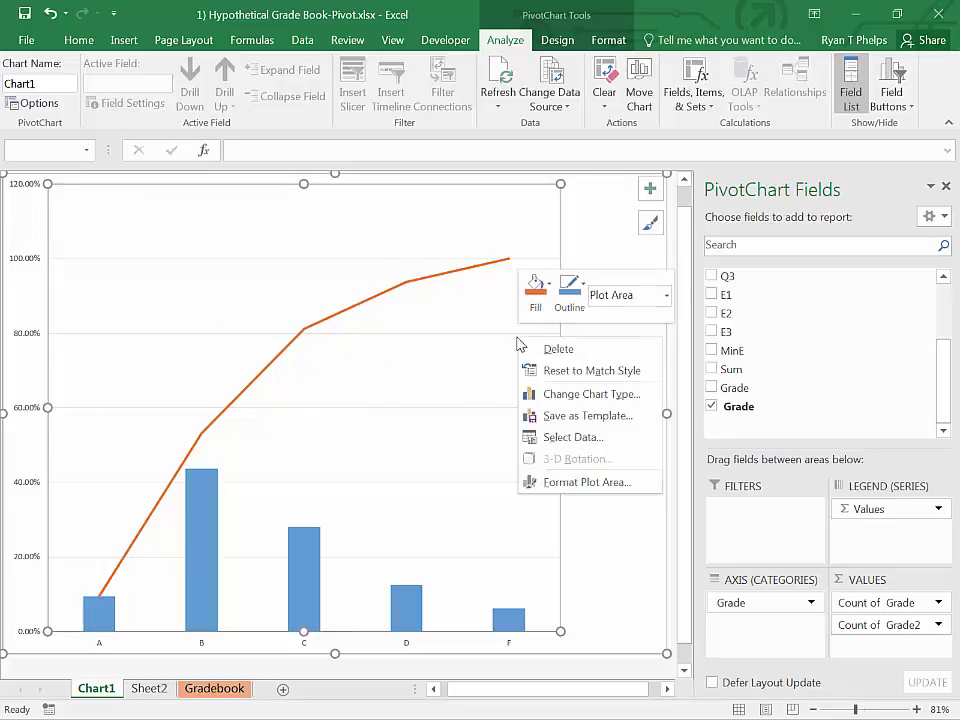
left_click(579, 486)
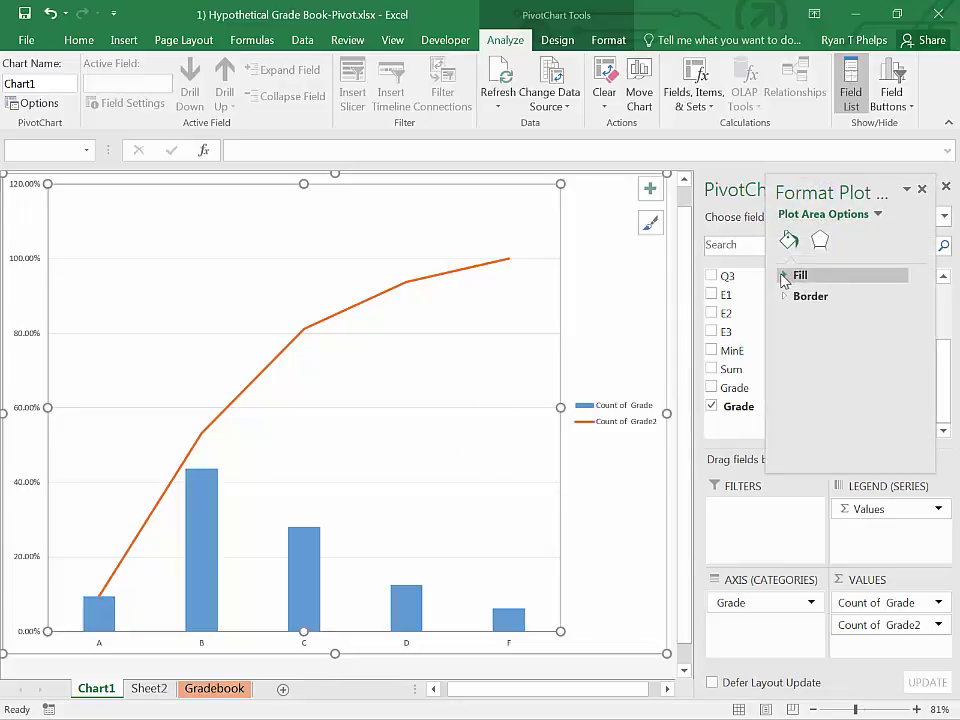
left_click(820, 240)
left_click(877, 215)
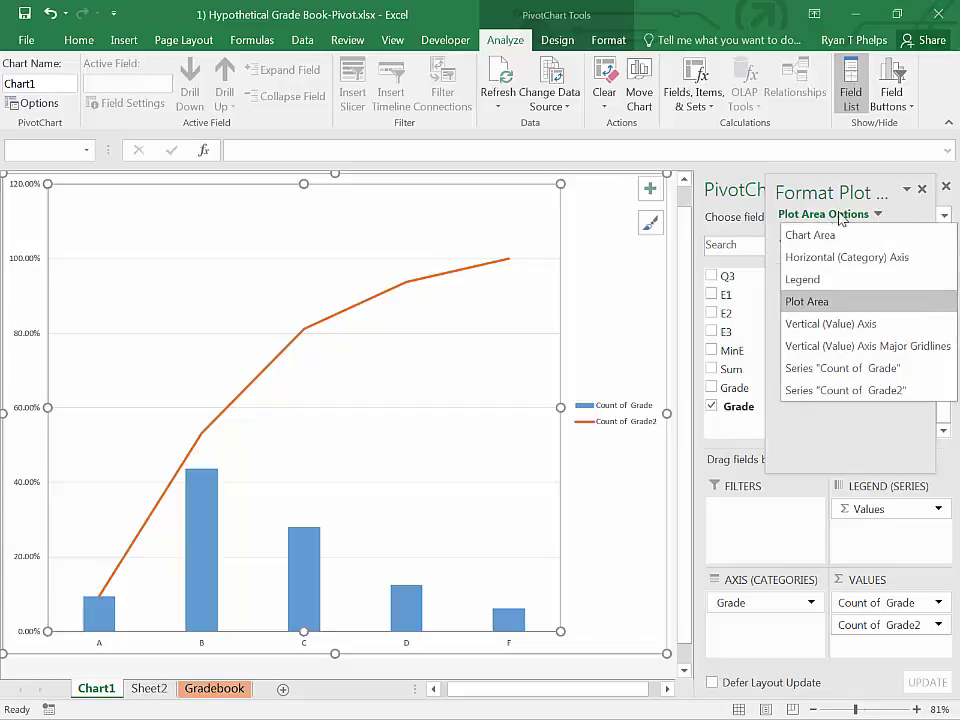
left_click(800, 323)
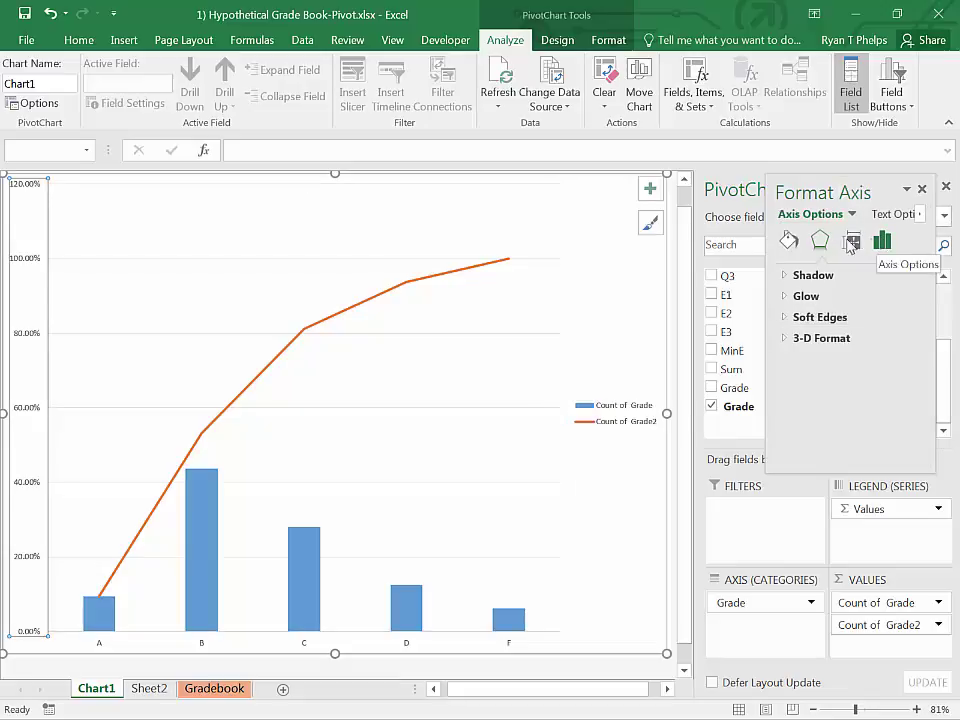
left_click(880, 243)
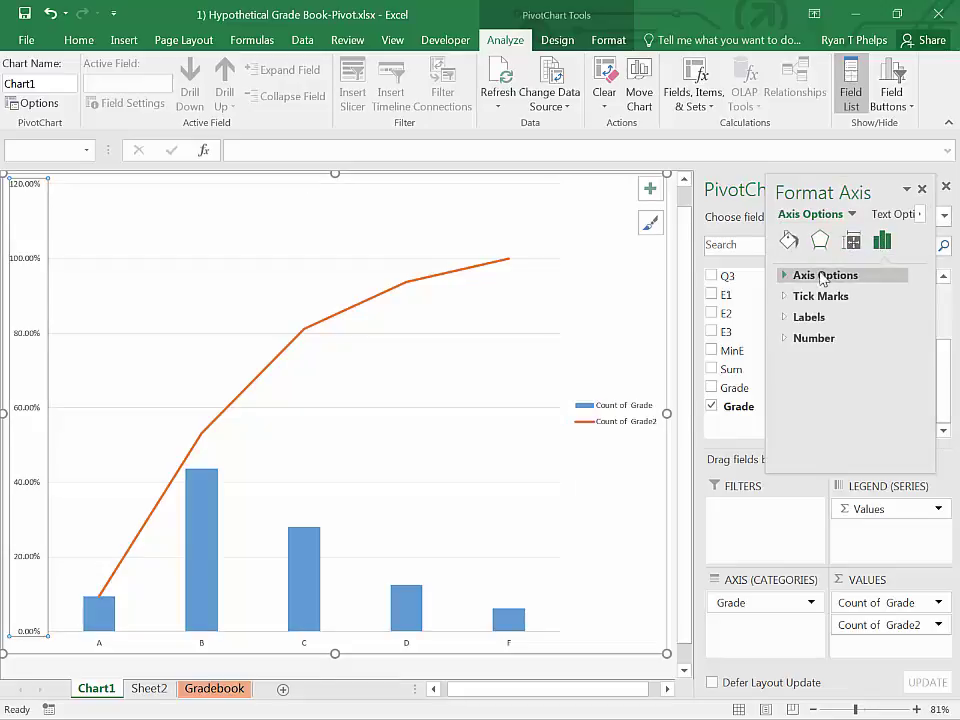
left_click(787, 278)
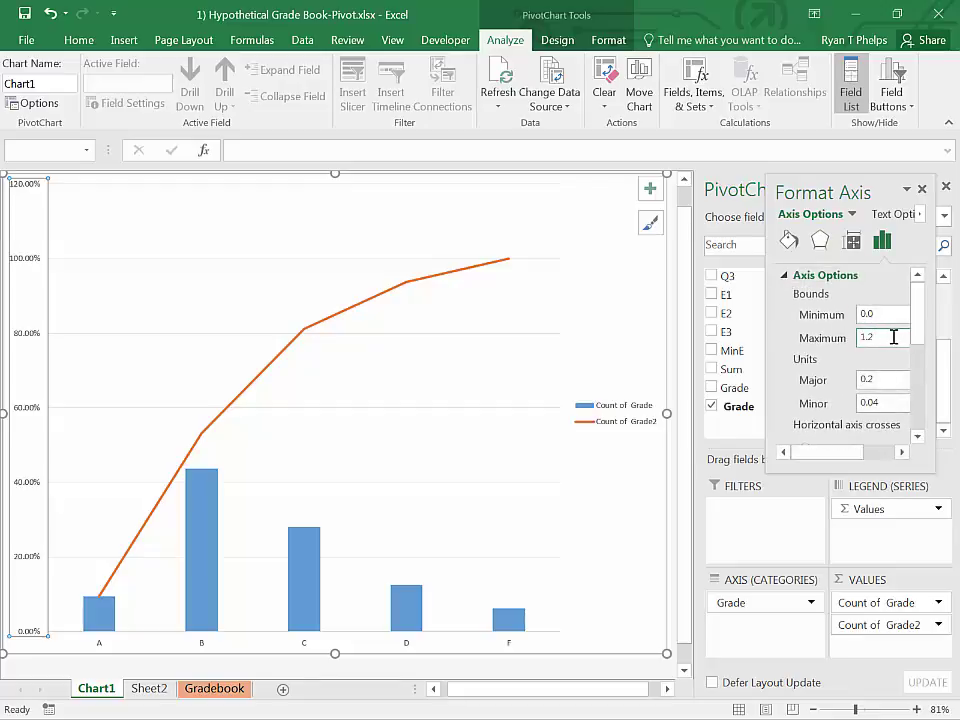
key("Return")
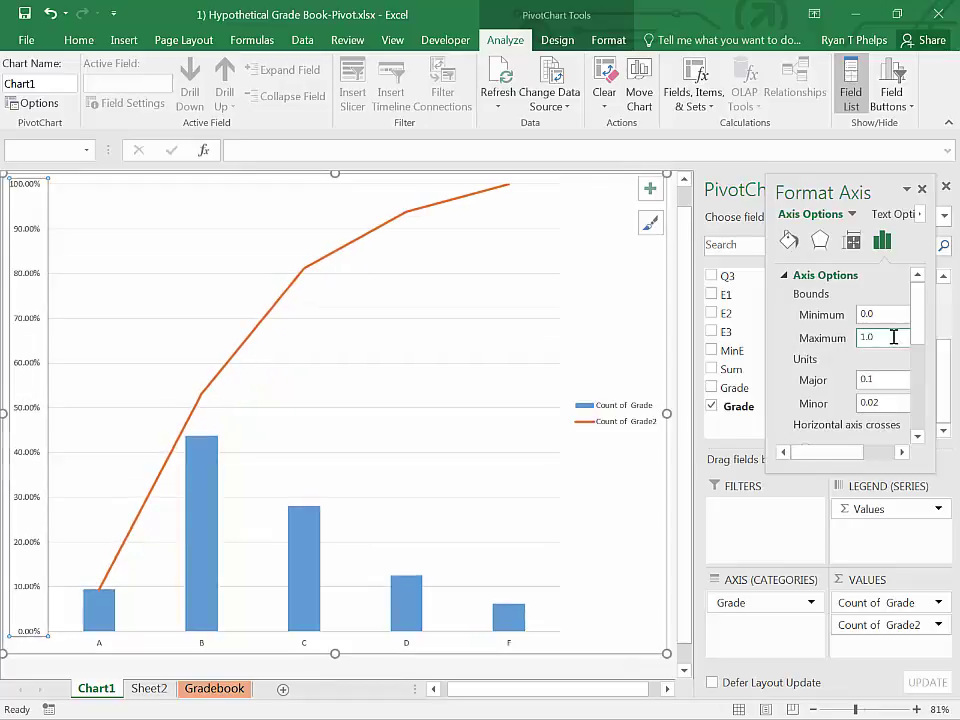
Step: Add axis titles and a chart title reading 'Grade Distribution'
left_click(514, 356)
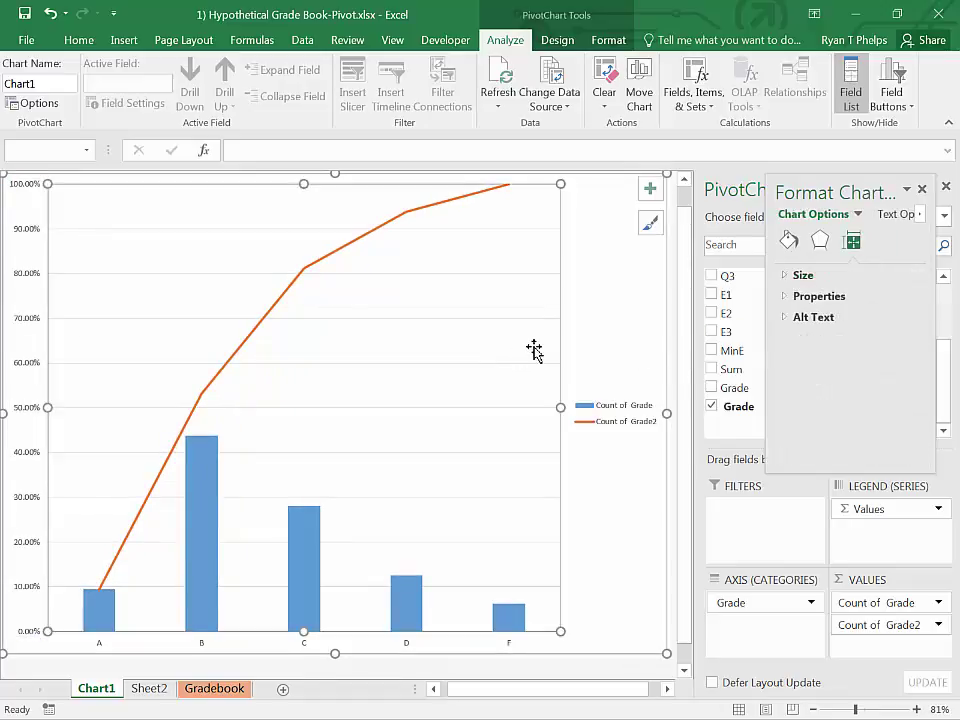
left_click(534, 349)
left_click(650, 188)
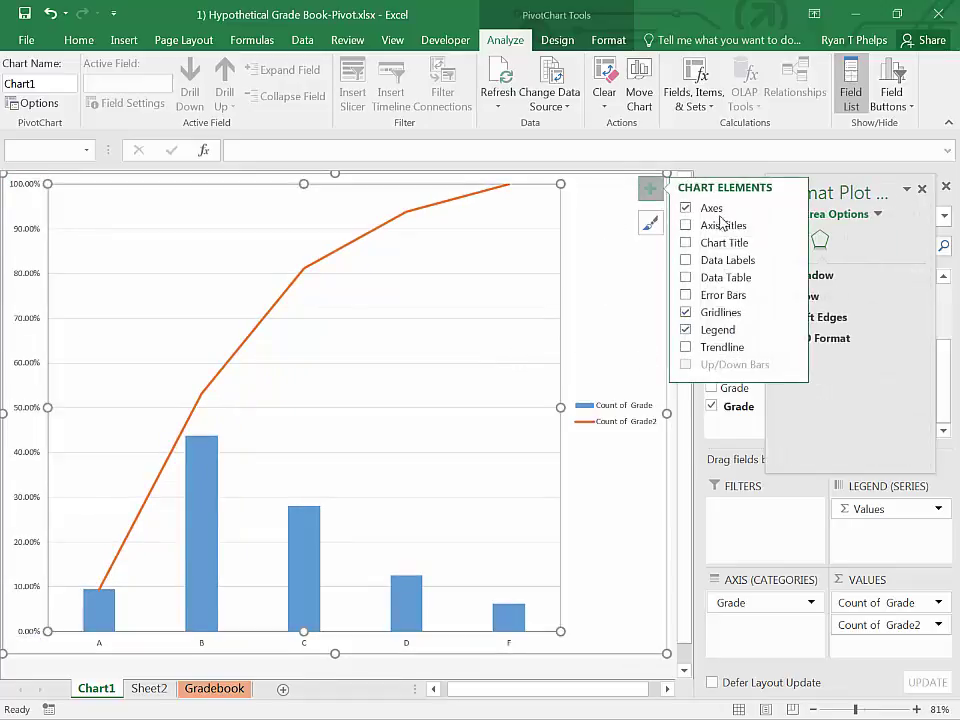
left_click(687, 225)
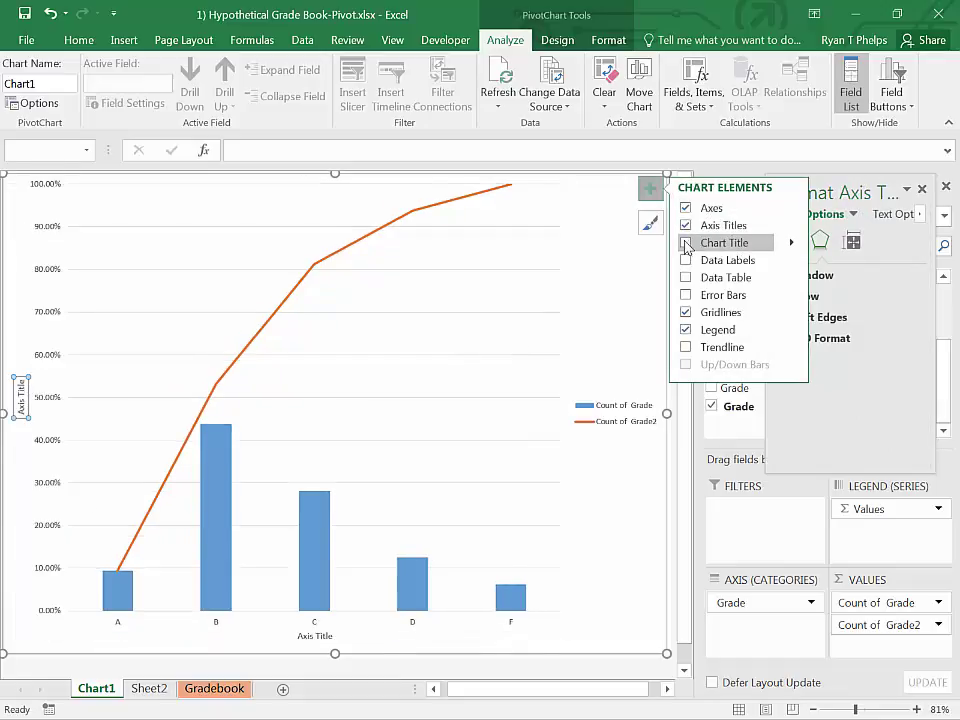
left_click(686, 243)
left_click(311, 188)
left_click_drag(311, 188, 361, 196)
type("Grade")
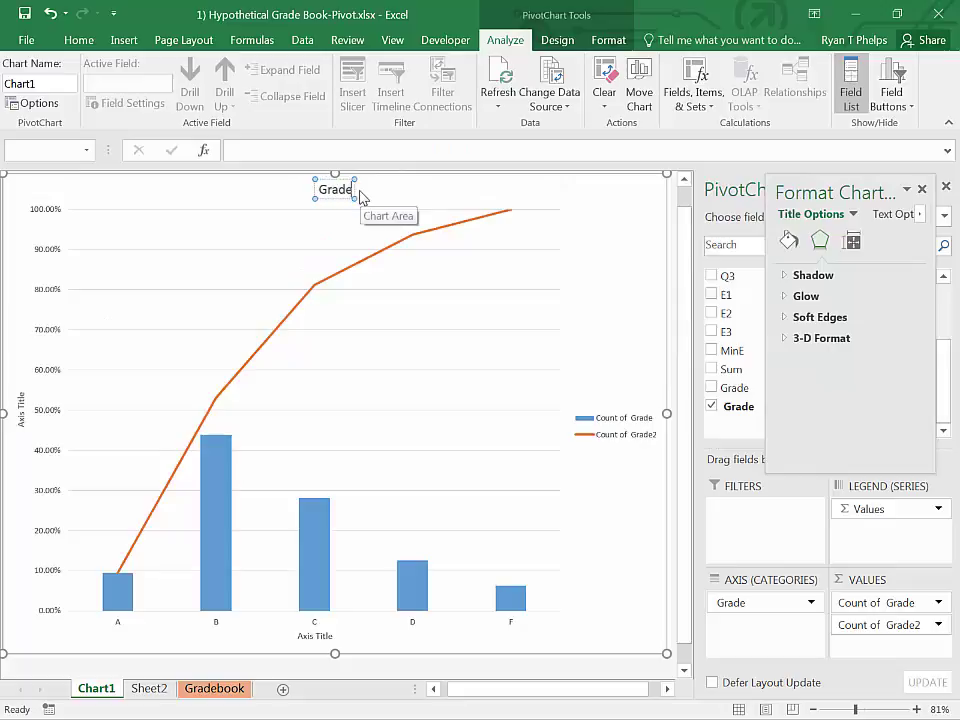
type(" Distribution")
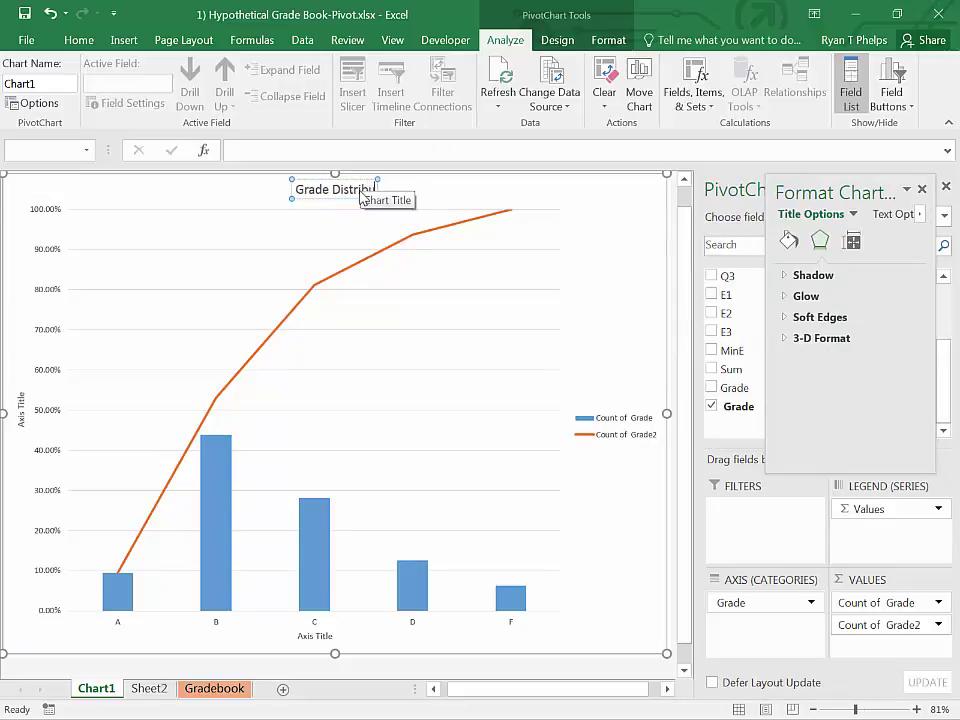
left_click(371, 218)
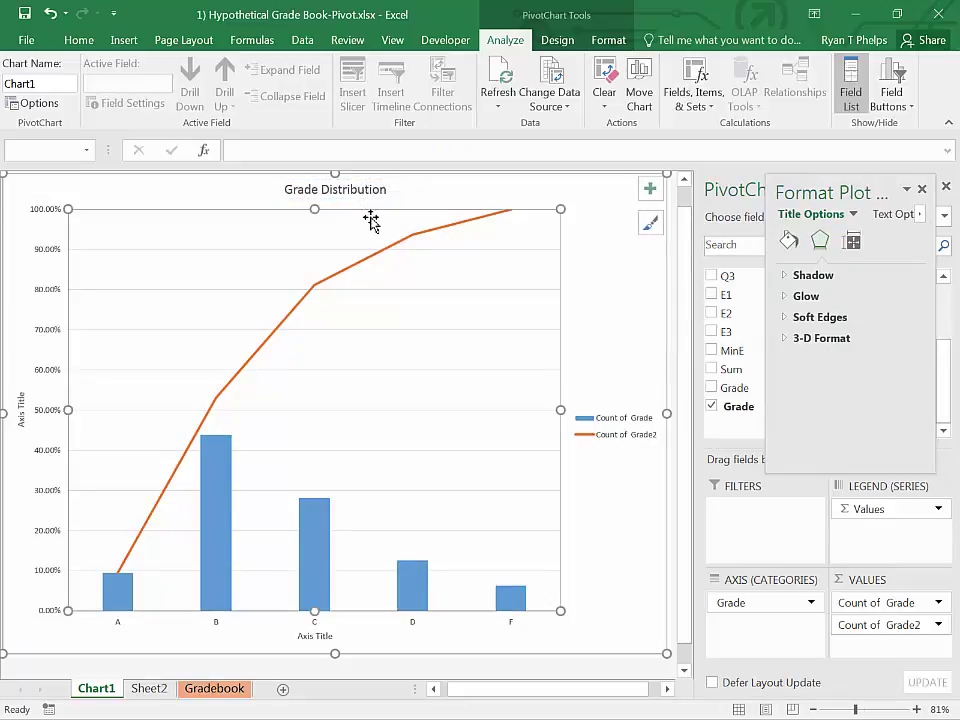
Step: Move the vertical axis title to the top-left, make it horizontal, and rename it 'Percentage'
left_click(22, 405)
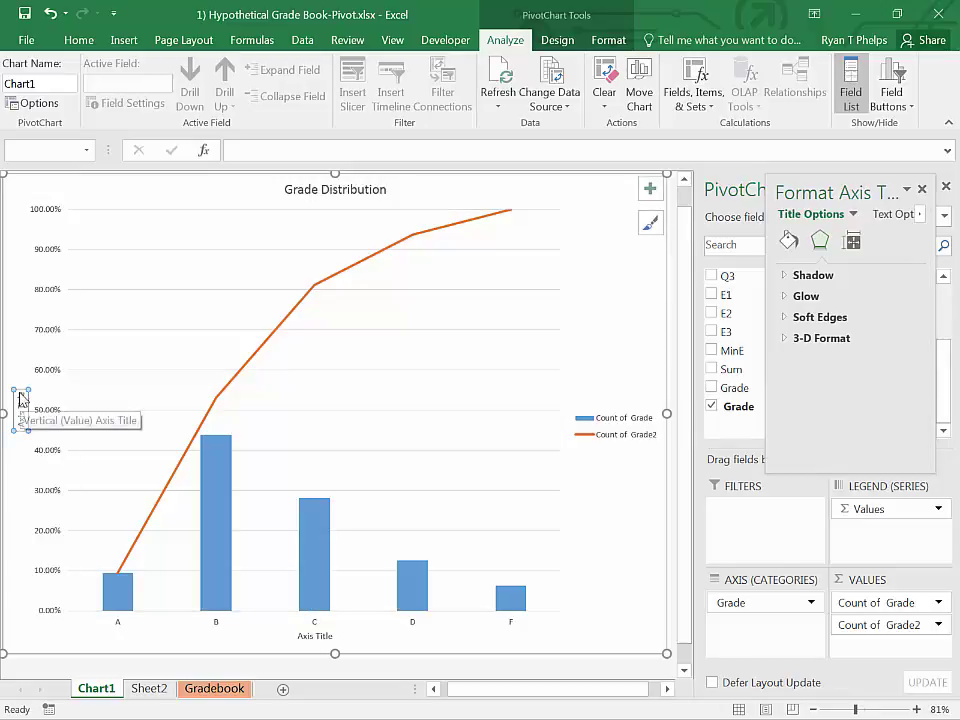
left_click_drag(20, 394, 14, 150)
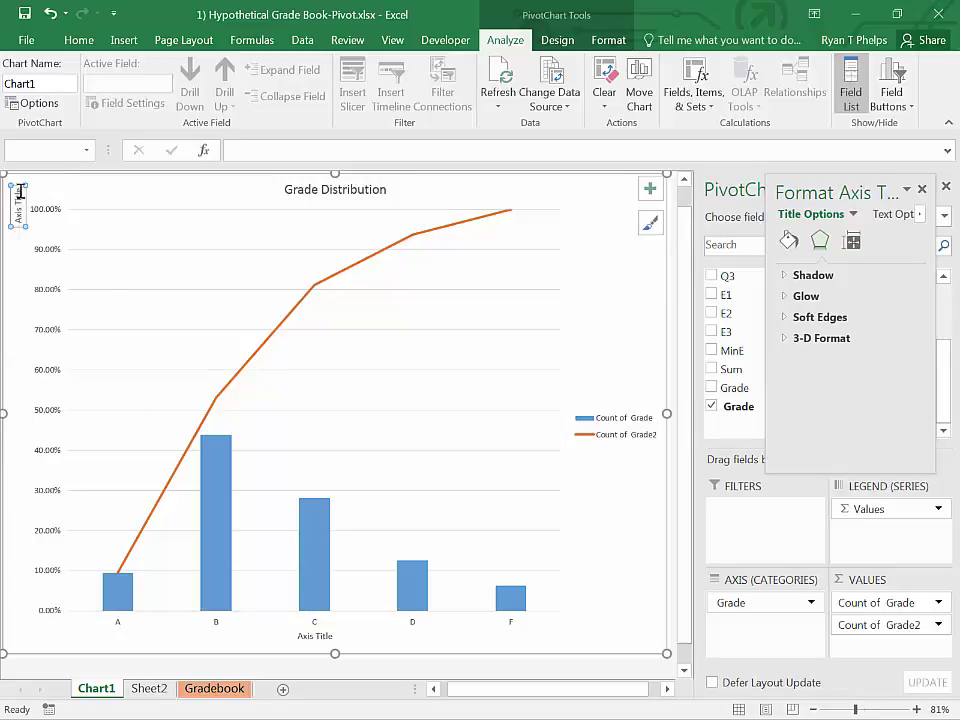
right_click(19, 192)
left_click(75, 359)
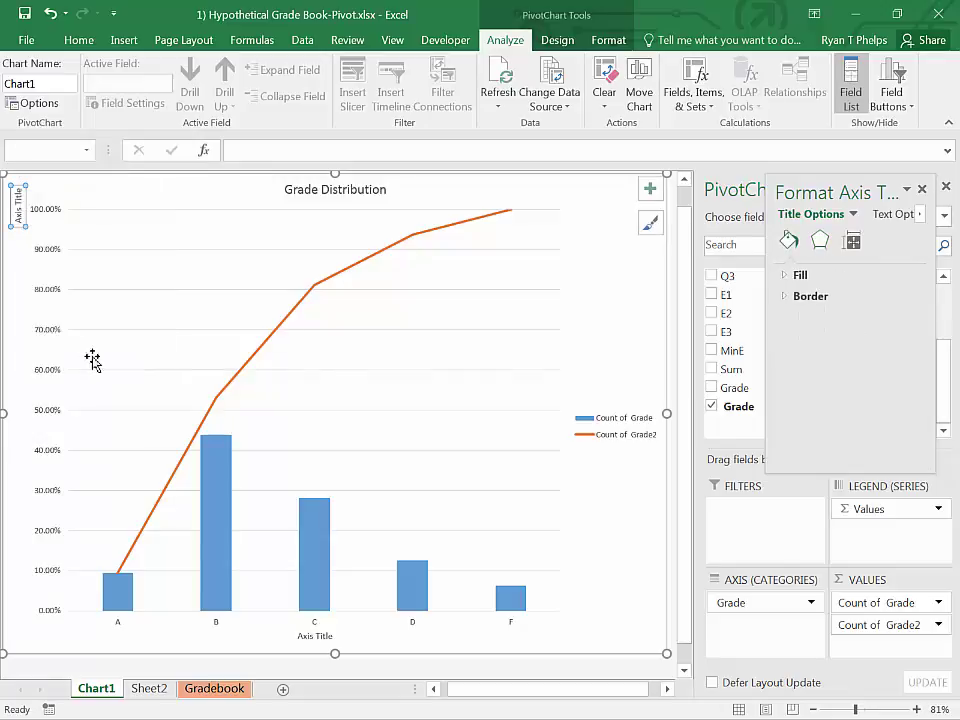
left_click(852, 241)
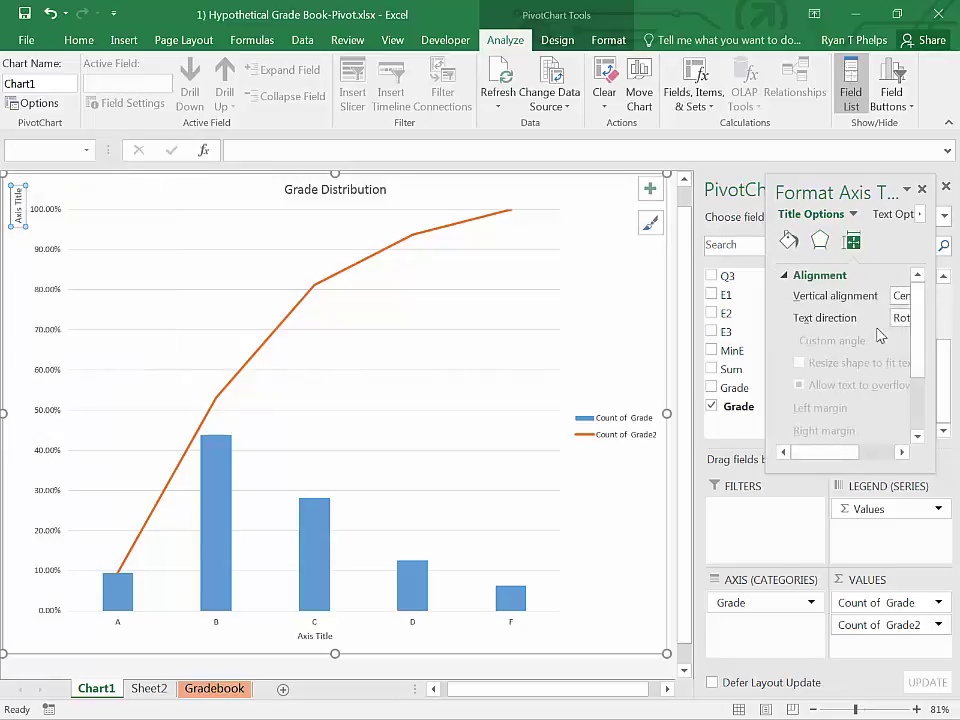
left_click(898, 318)
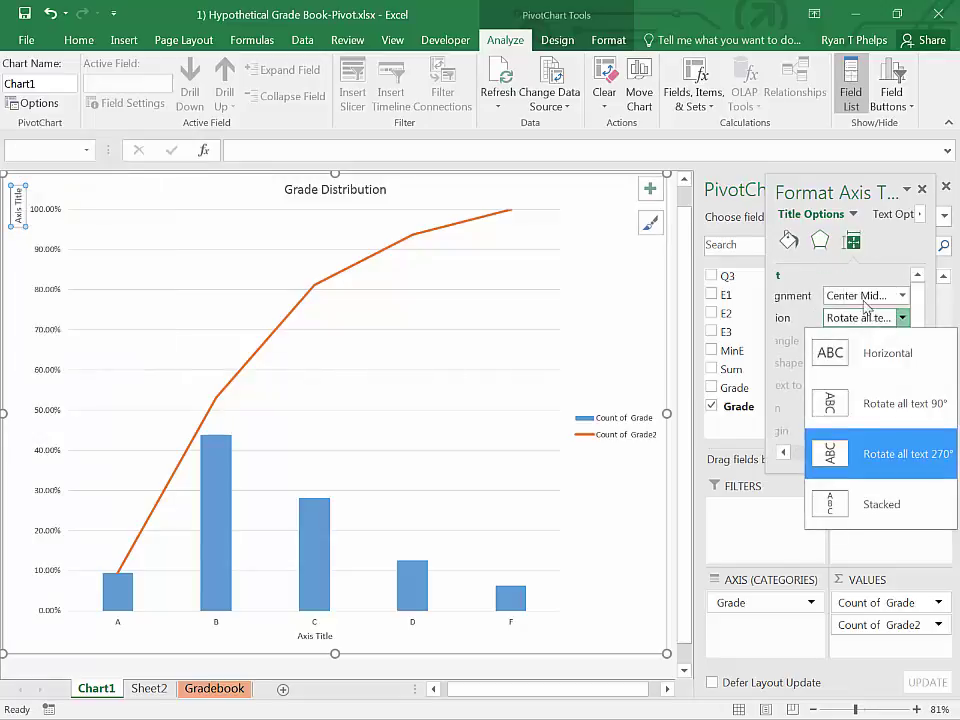
left_click(819, 349)
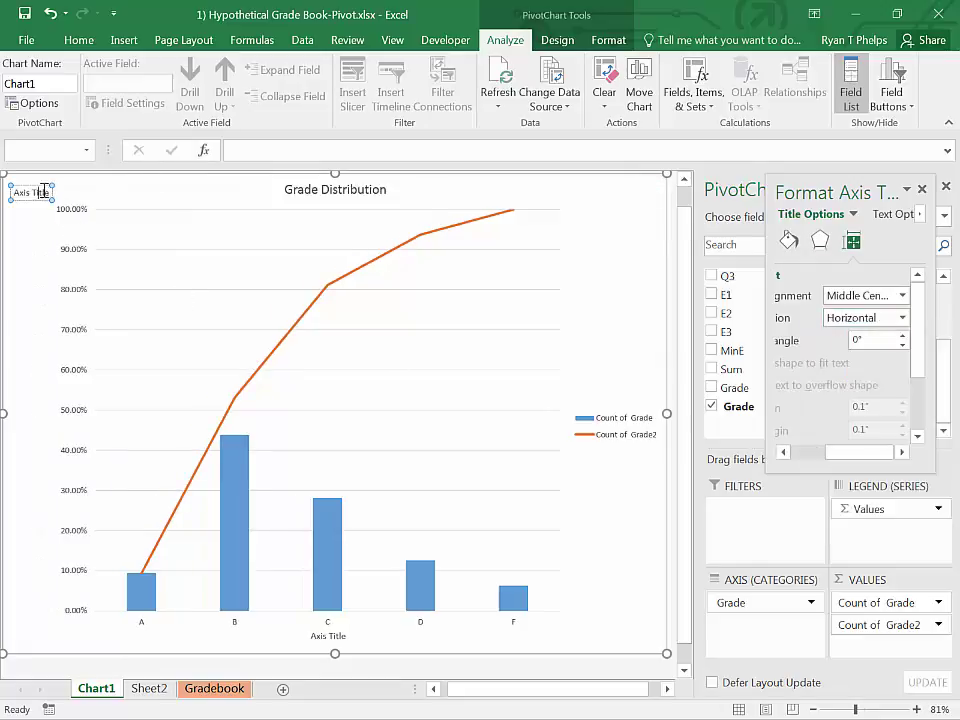
triple_click(44, 192)
type("Perce")
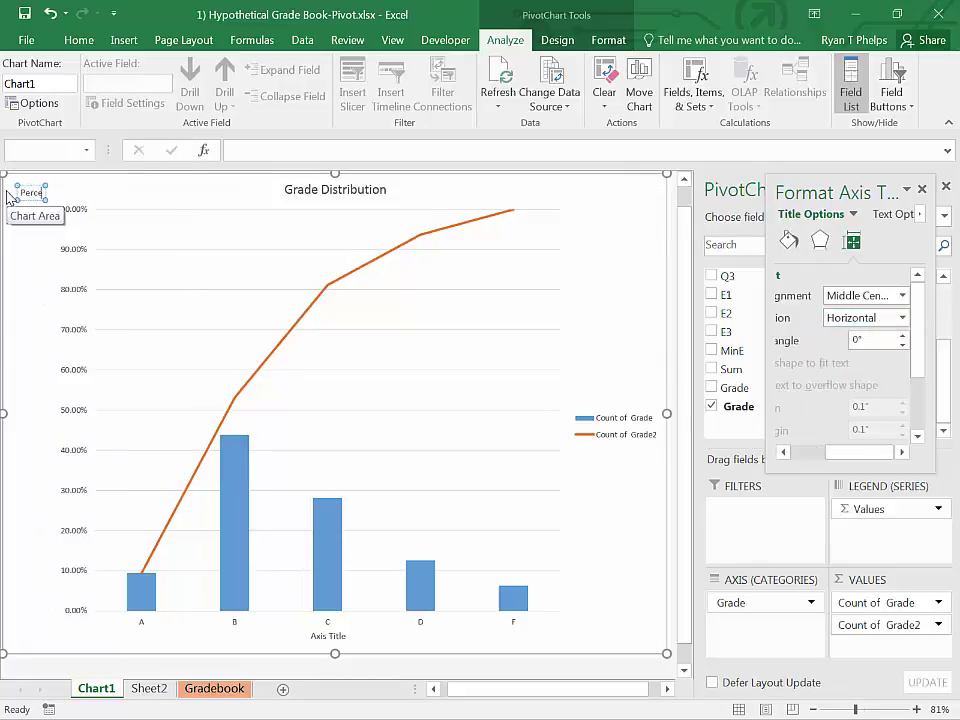
type("ntage")
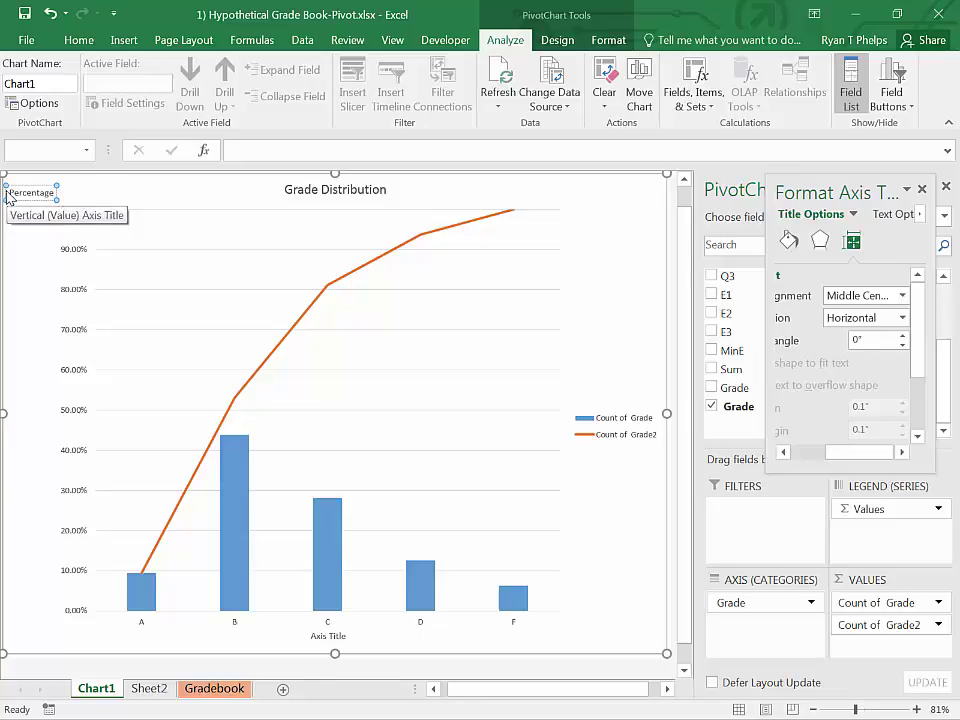
left_click(300, 501)
Step: Rename the horizontal axis title 'Grade' and close the Format pane
left_click(328, 636)
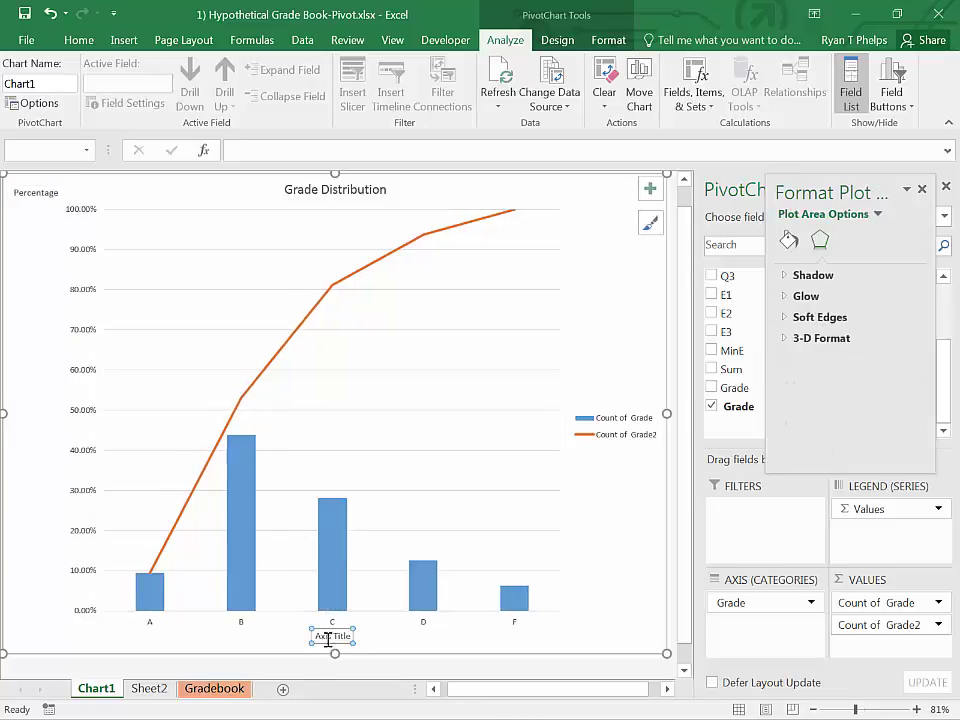
triple_click(322, 636)
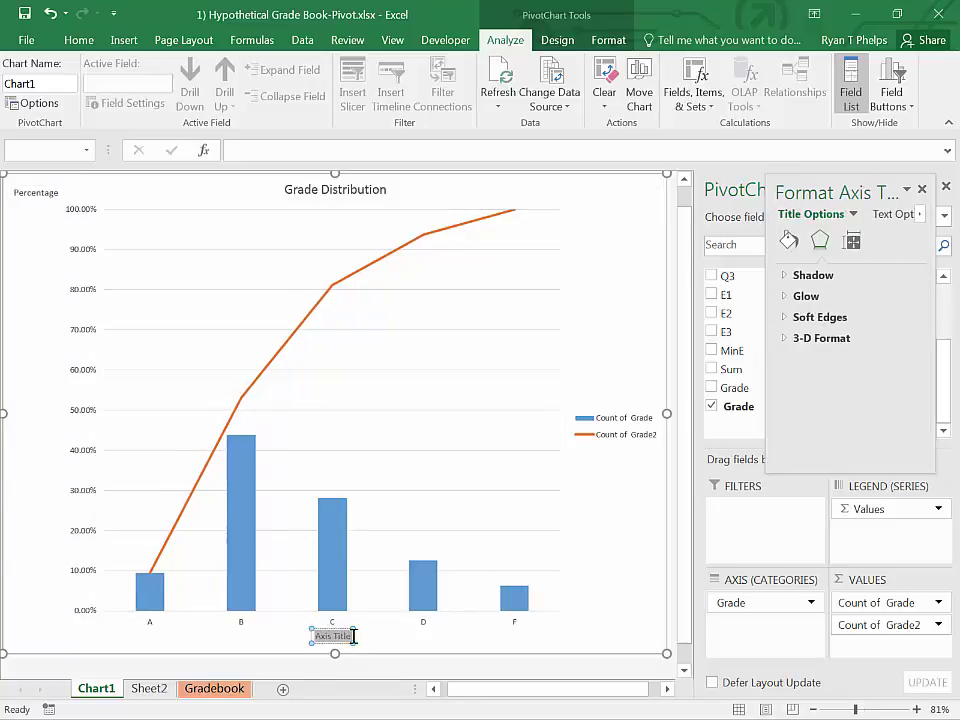
type("Grade")
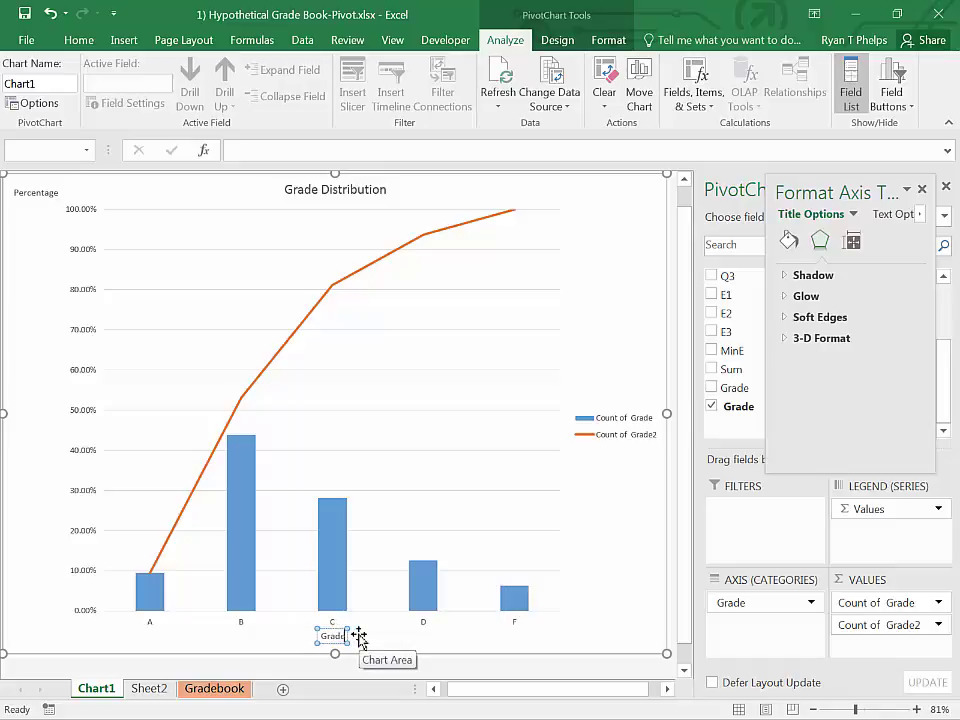
left_click(625, 619)
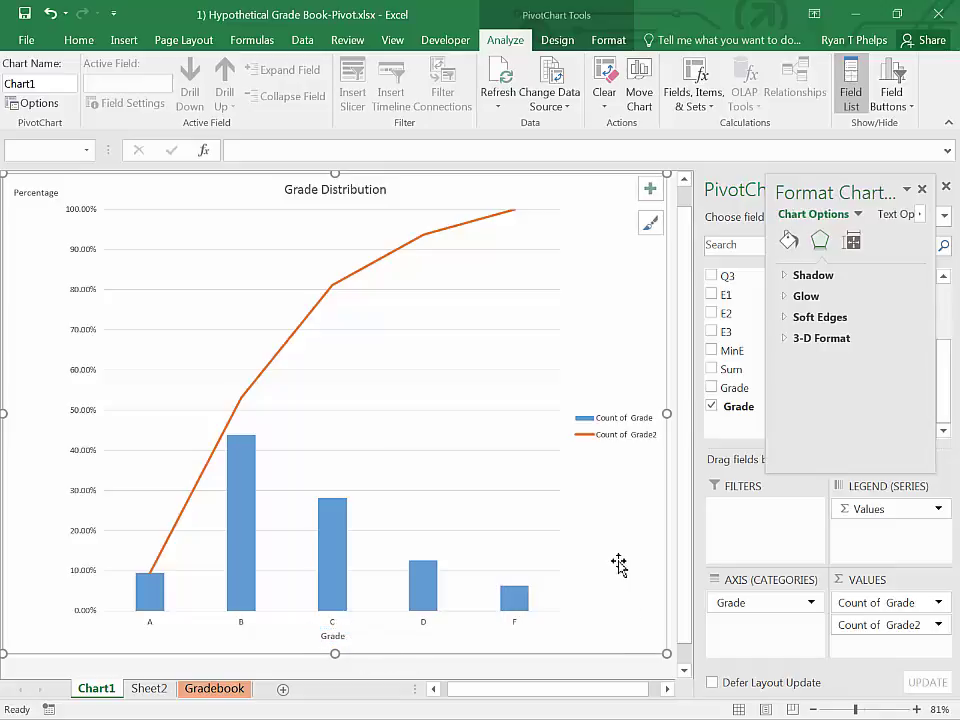
left_click(921, 188)
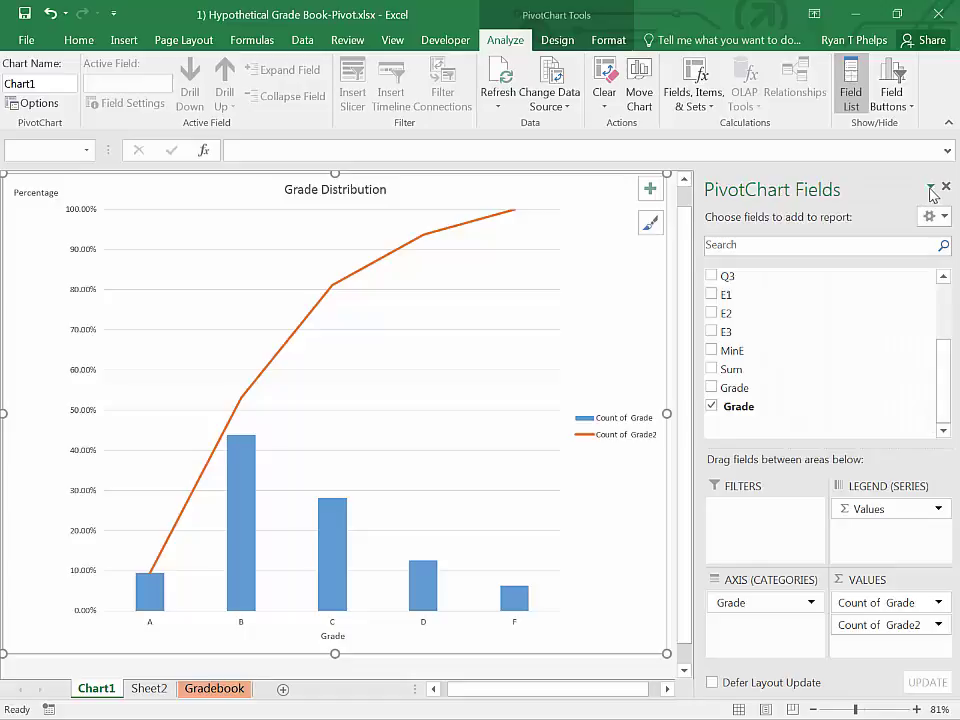
left_click(945, 189)
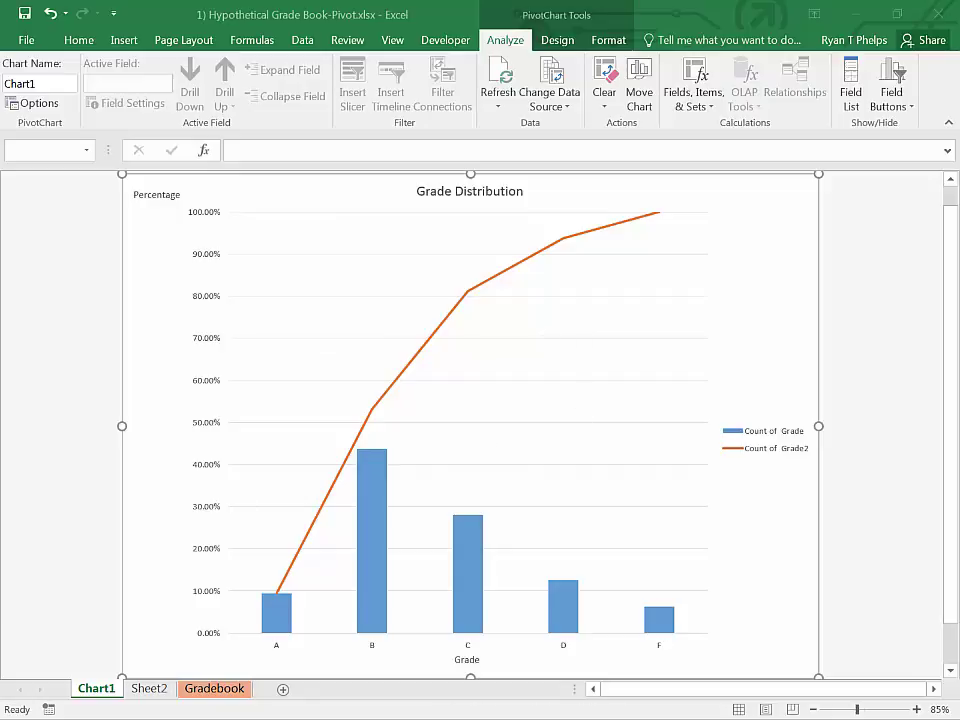
left_click(78, 40)
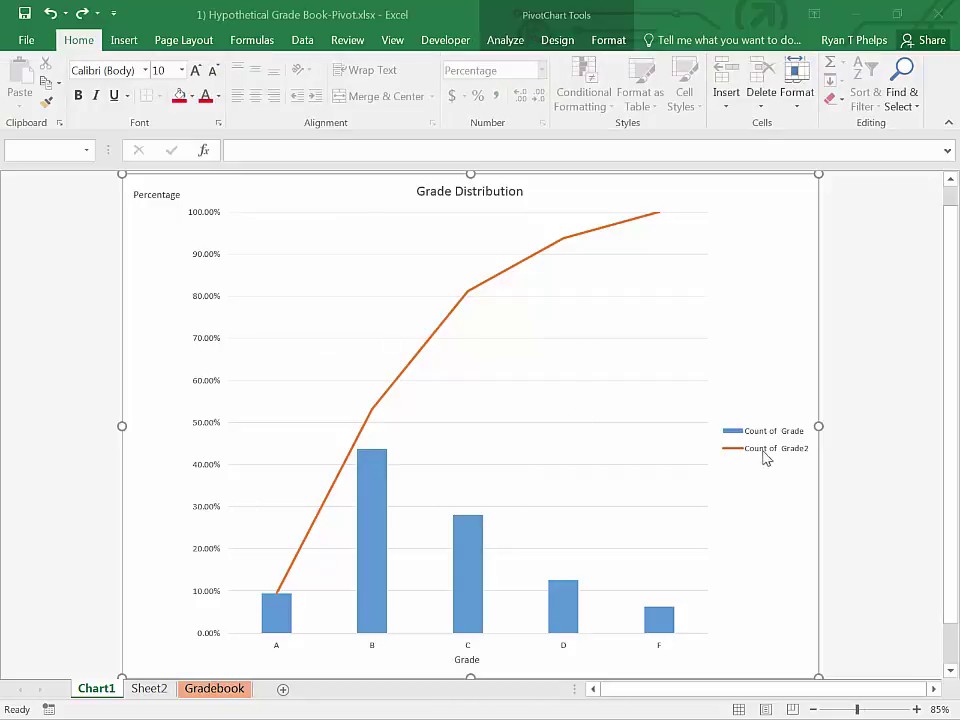
Step: On Sheet2, rename the Count of Grade value field to Percentage
left_click(149, 689)
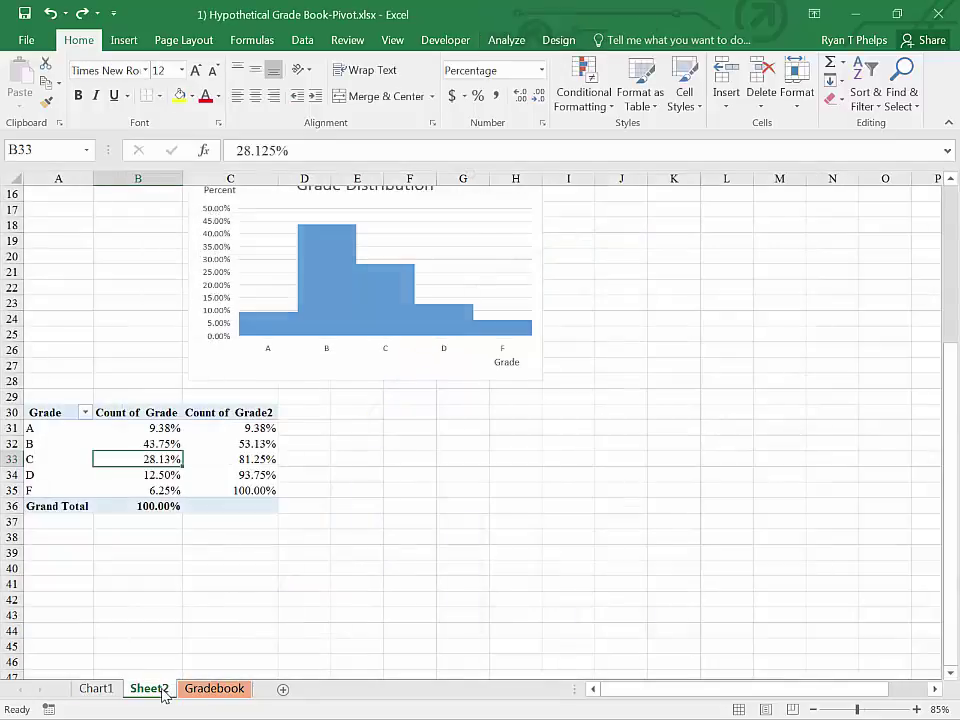
double_click(152, 414)
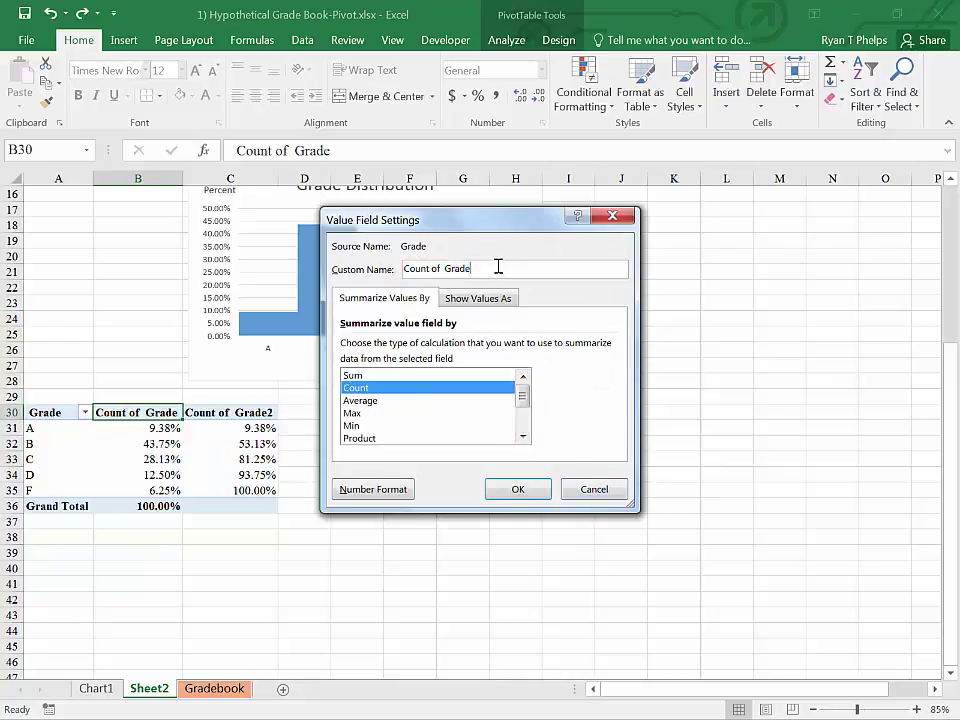
type("Percentage")
left_click(516, 489)
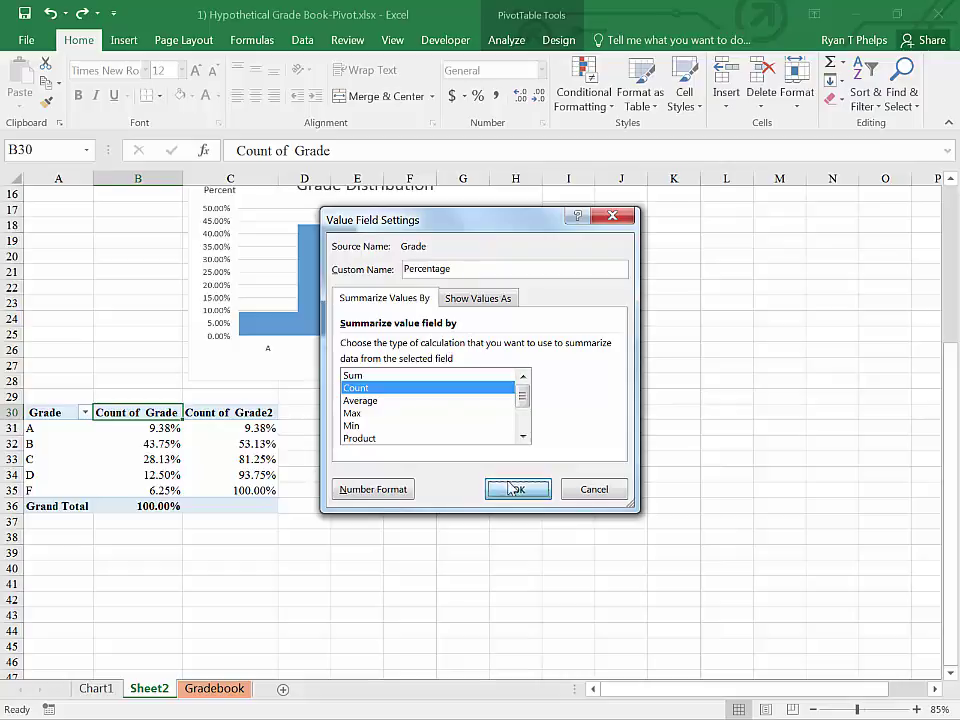
Step: Rename Count of Grade2 to Cumulative and return to Chart1
left_click(200, 426)
left_click(197, 413)
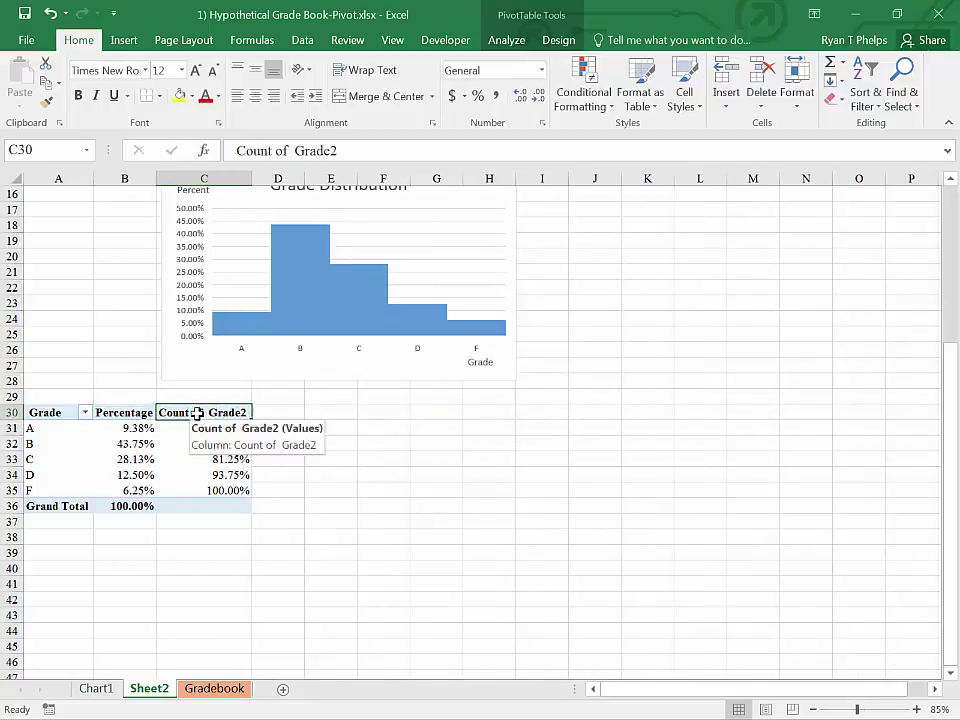
double_click(197, 413)
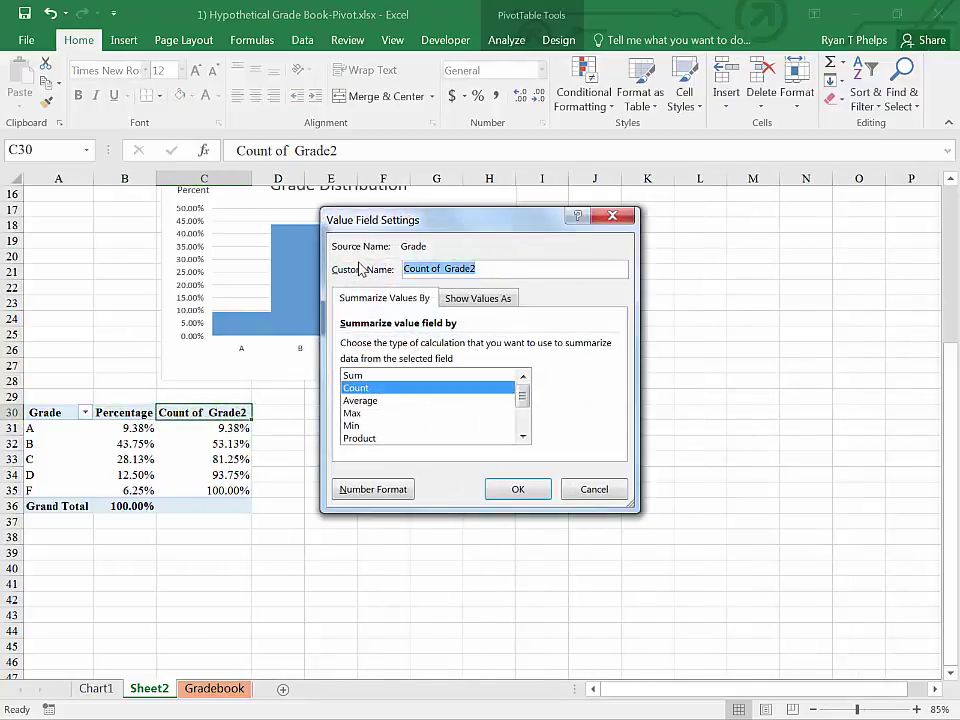
type("Cumulative")
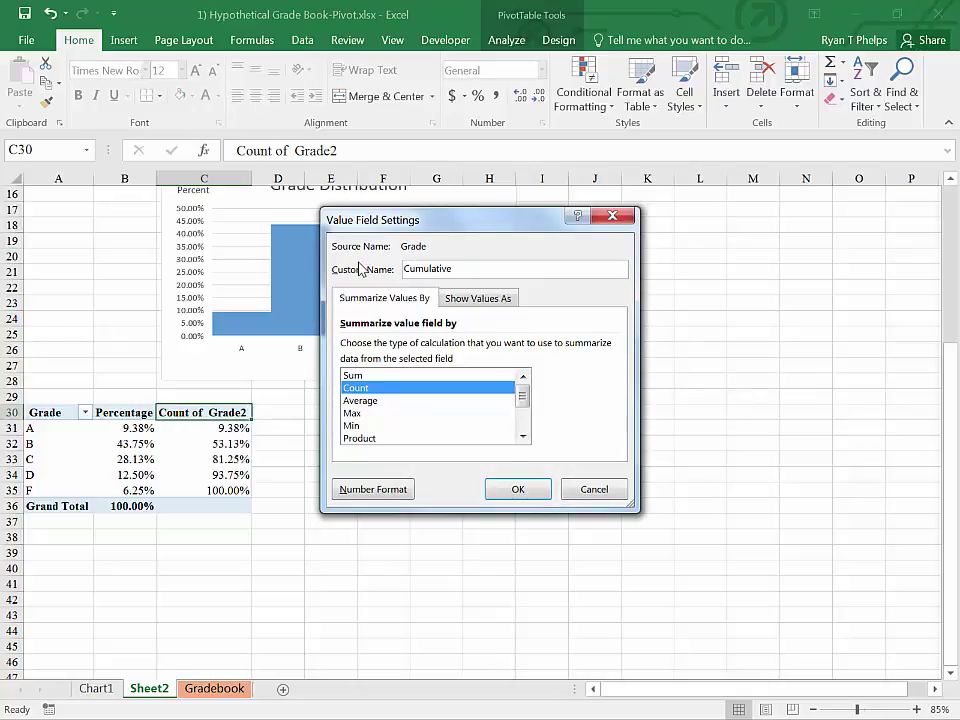
left_click(516, 487)
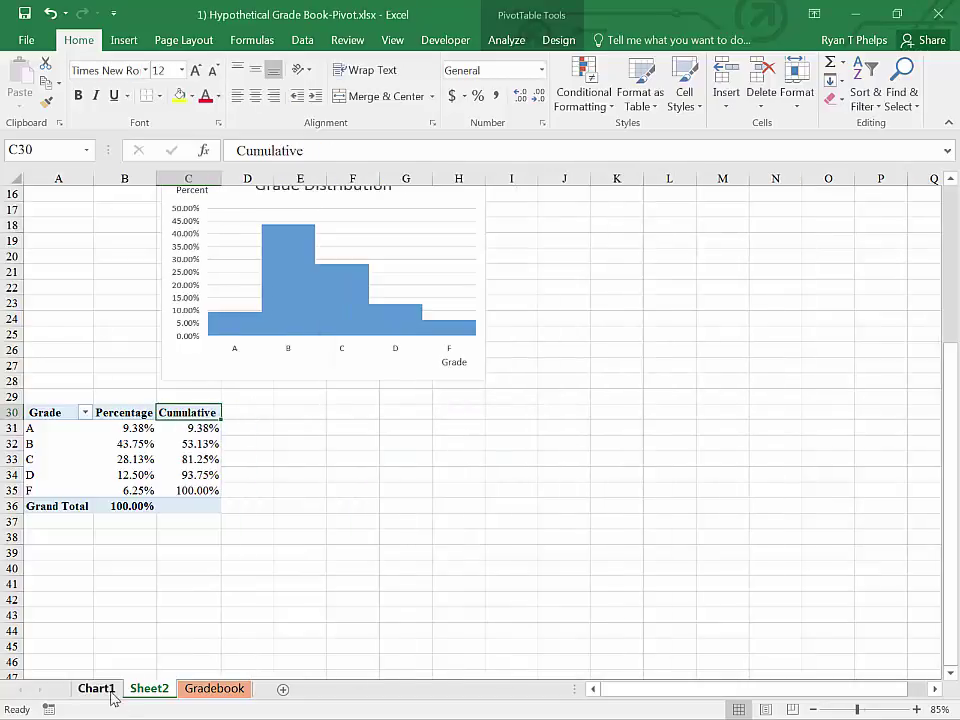
left_click(111, 692)
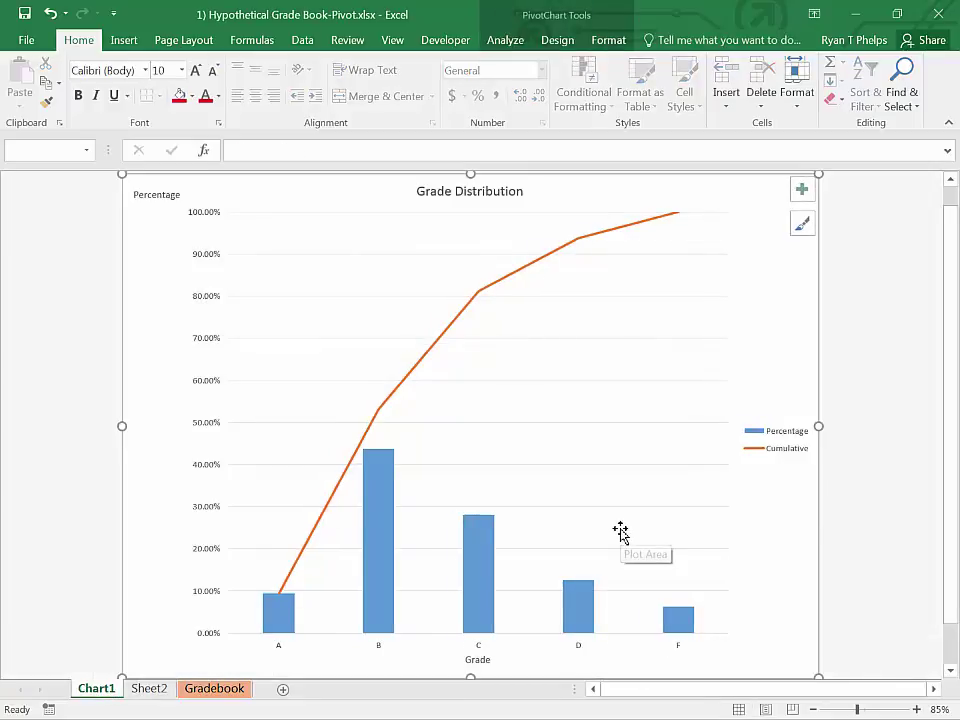